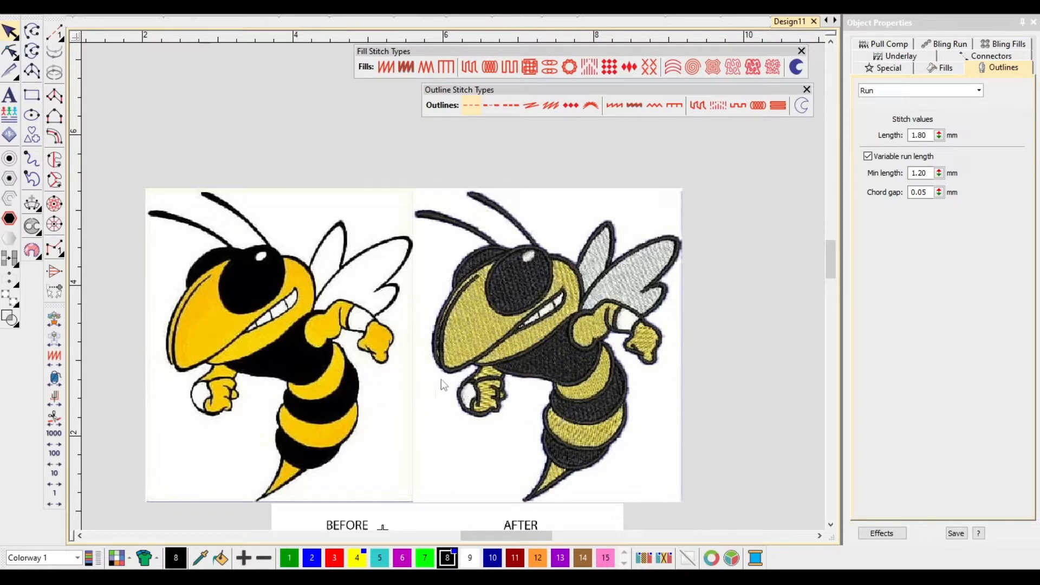
Compare the original bee artwork with its stitched version, inspecting the stitched head, mouth and body up close.
{"action": "scroll", "coordinate": [416, 404], "scroll_direction": "up", "scroll_amount": 2}
{"action": "scroll", "coordinate": [453, 287], "scroll_direction": "down", "scroll_amount": 3}
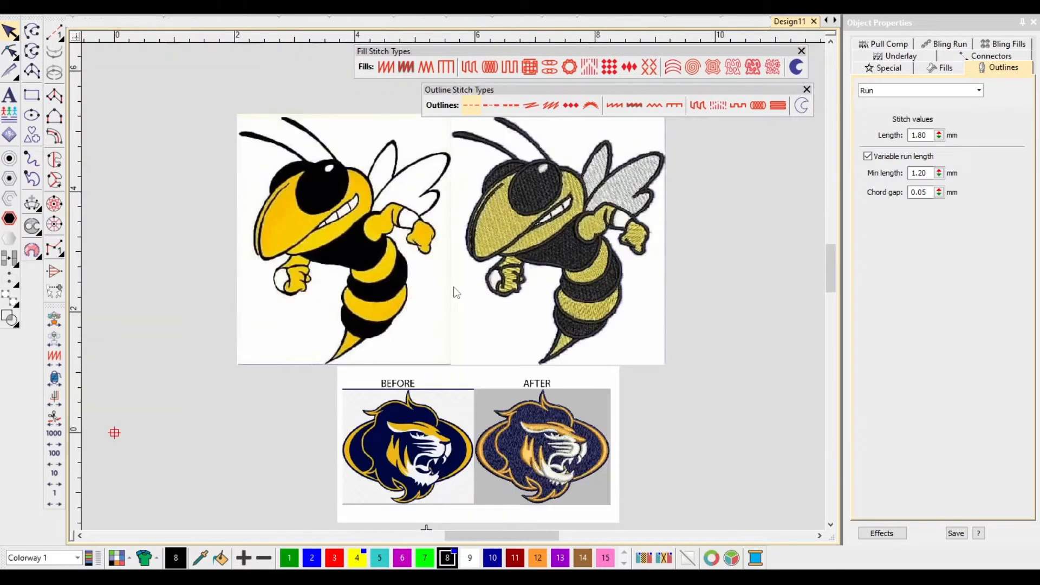
{"action": "scroll", "coordinate": [453, 287], "scroll_direction": "up", "scroll_amount": 1}
{"action": "scroll", "coordinate": [454, 287], "scroll_direction": "up", "scroll_amount": 1}
{"action": "scroll", "coordinate": [453, 287], "scroll_direction": "down", "scroll_amount": 1}
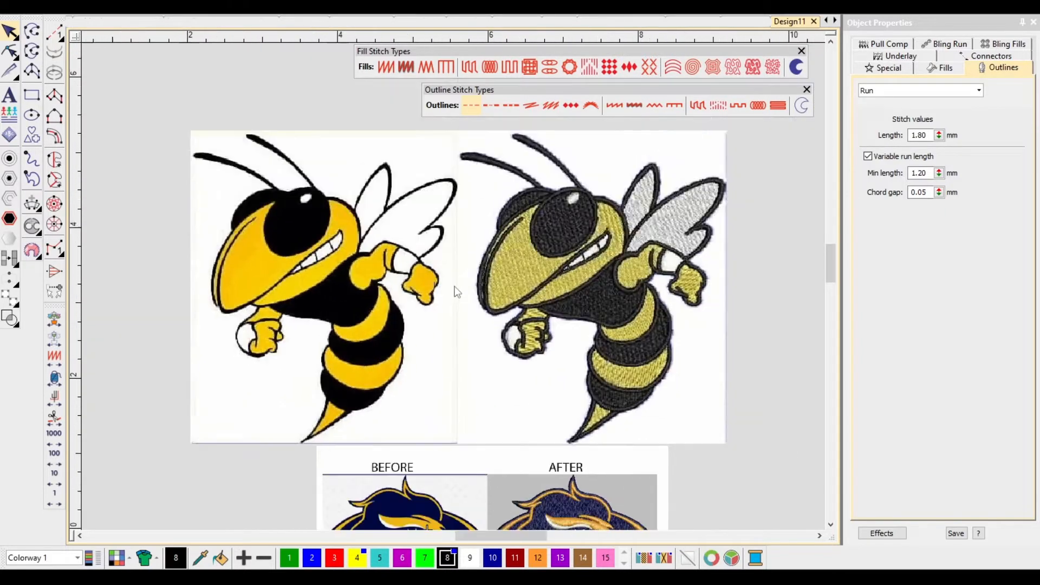
{"action": "scroll", "coordinate": [454, 288], "scroll_direction": "up", "scroll_amount": 1}
{"action": "scroll", "coordinate": [454, 287], "scroll_direction": "down", "scroll_amount": 1}
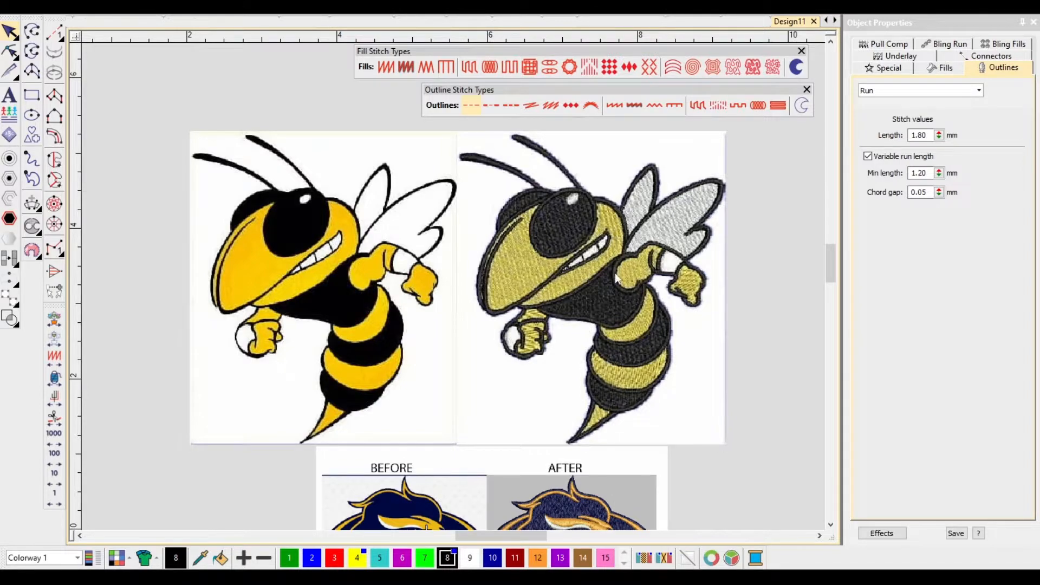
{"action": "scroll", "coordinate": [608, 264], "scroll_direction": "up", "scroll_amount": 2}
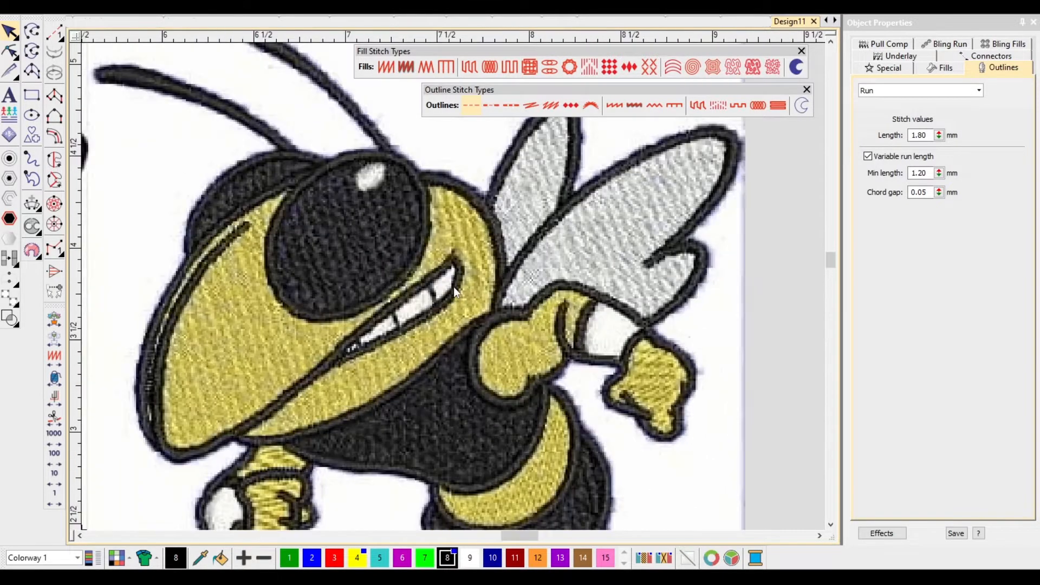
{"action": "scroll", "coordinate": [454, 288], "scroll_direction": "down", "scroll_amount": 3}
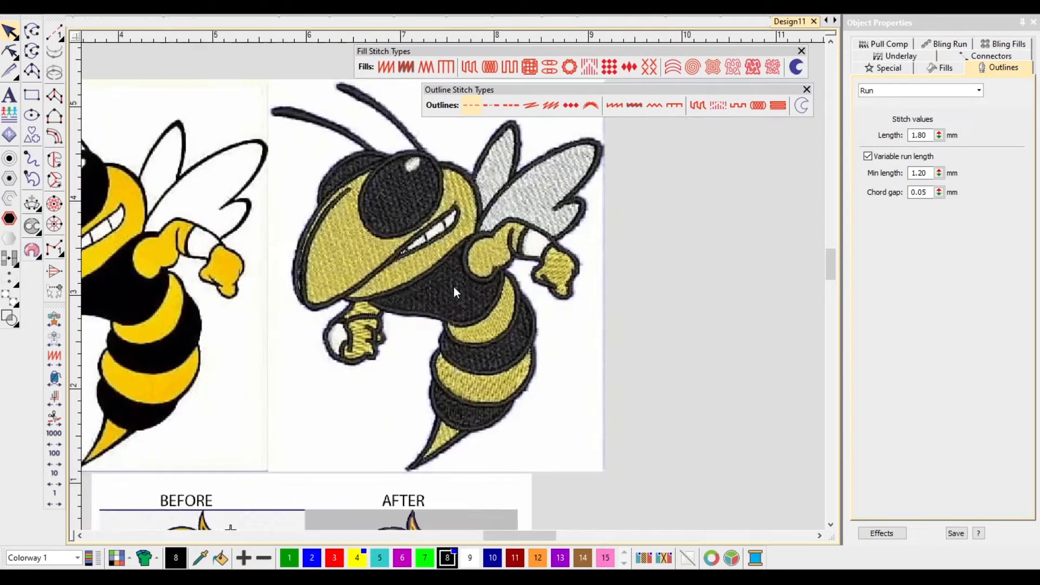
{"action": "scroll", "coordinate": [454, 288], "scroll_direction": "down", "scroll_amount": 1}
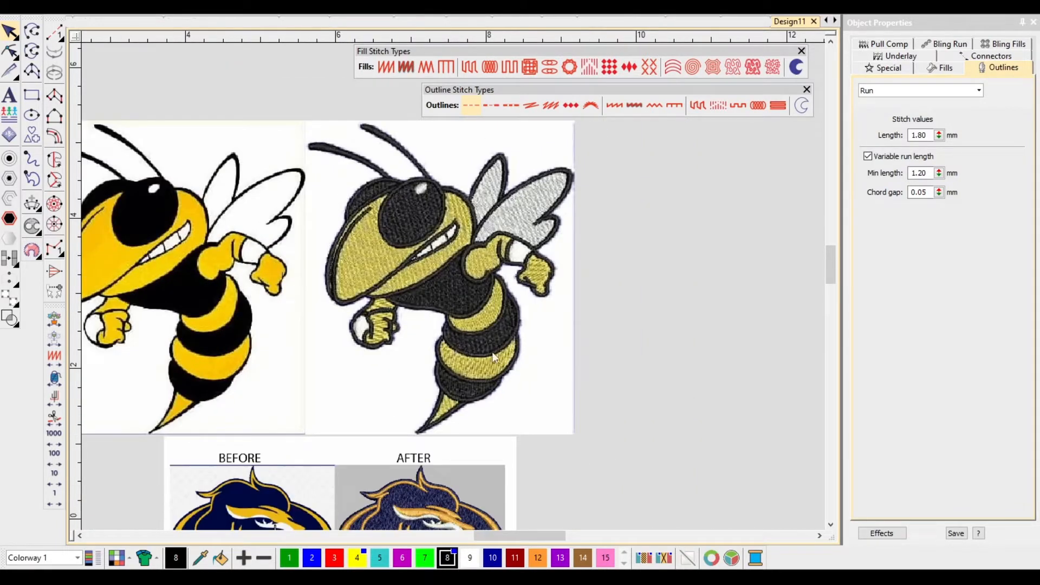
{"action": "scroll", "coordinate": [375, 264], "scroll_direction": "up", "scroll_amount": 1}
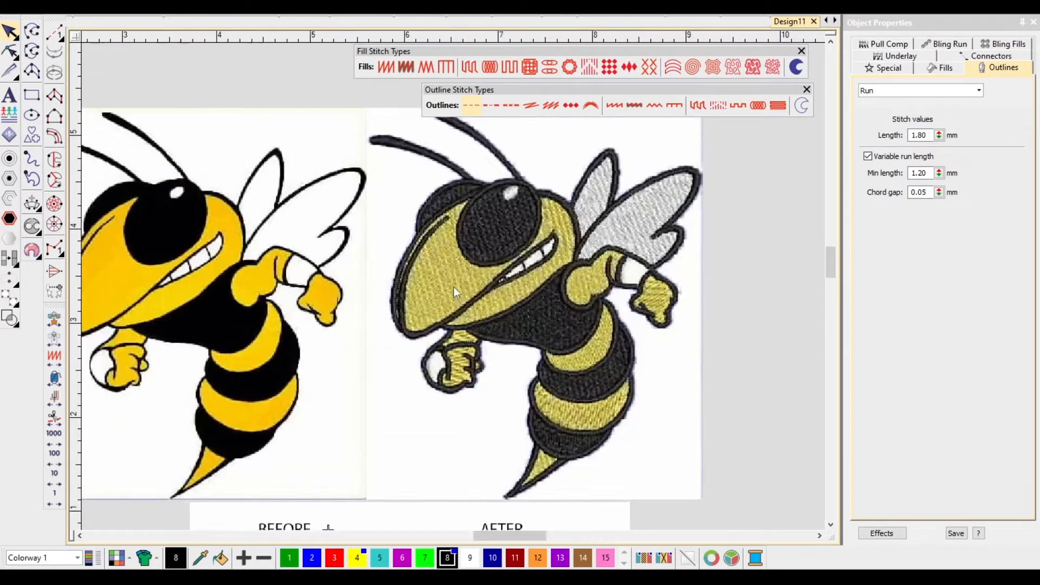
{"action": "scroll", "coordinate": [453, 287], "scroll_direction": "down", "scroll_amount": 1}
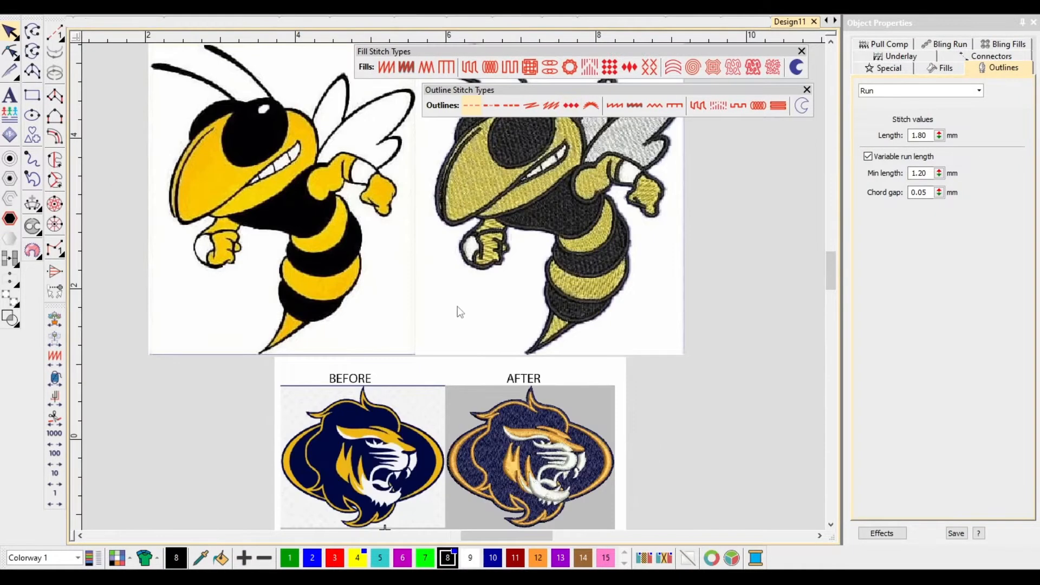
Examine the before and after images of the lion logo and the stitched bee's head and outlines.
{"action": "scroll", "coordinate": [509, 391], "scroll_direction": "up", "scroll_amount": 2}
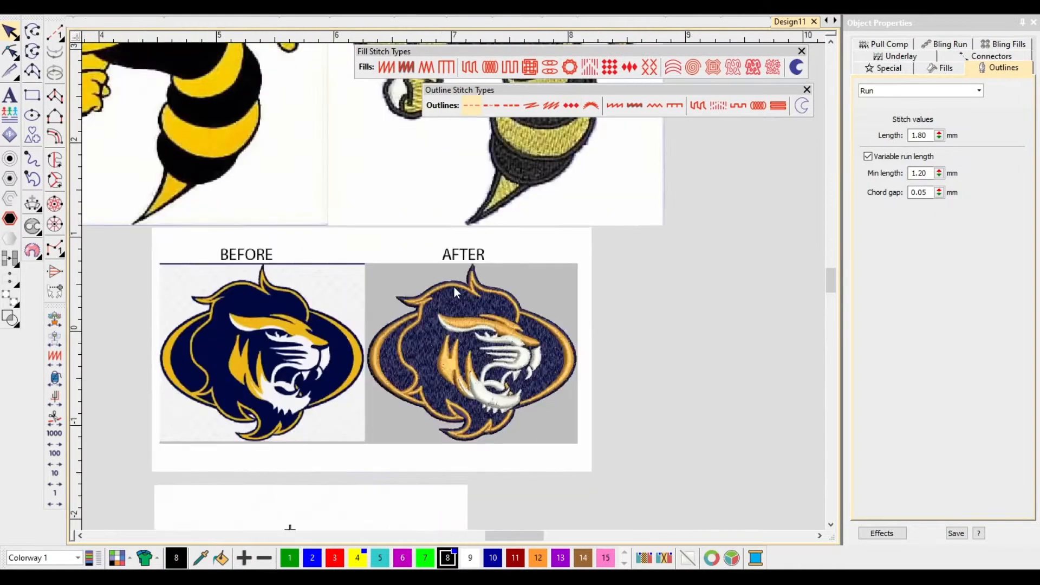
{"action": "scroll", "coordinate": [454, 289], "scroll_direction": "up", "scroll_amount": 3}
{"action": "scroll", "coordinate": [450, 287], "scroll_direction": "down", "scroll_amount": 2}
{"action": "scroll", "coordinate": [435, 284], "scroll_direction": "up", "scroll_amount": 1}
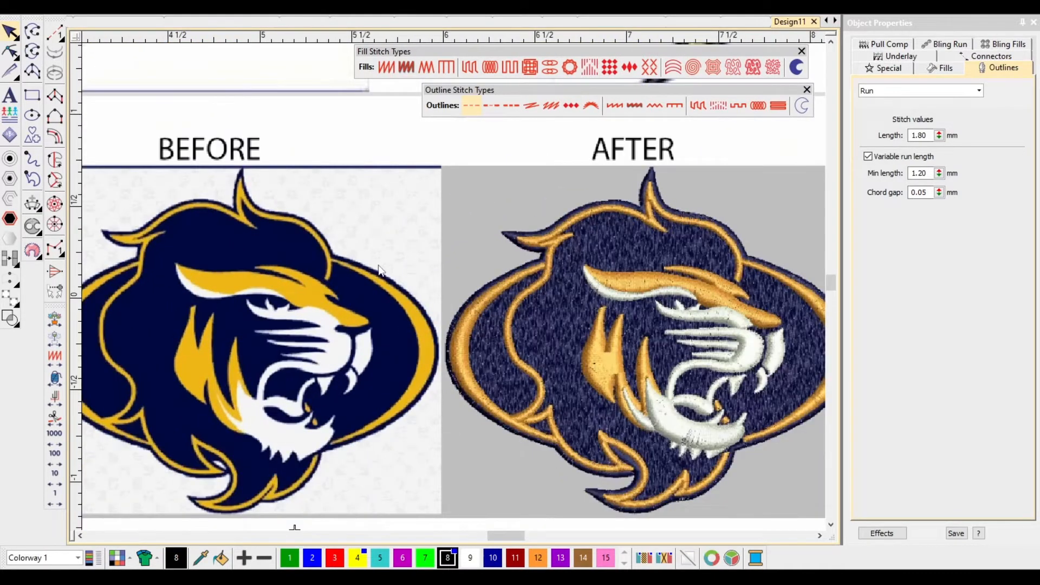
{"action": "scroll", "coordinate": [379, 269], "scroll_direction": "down", "scroll_amount": 2}
{"action": "scroll", "coordinate": [454, 276], "scroll_direction": "up", "scroll_amount": 3}
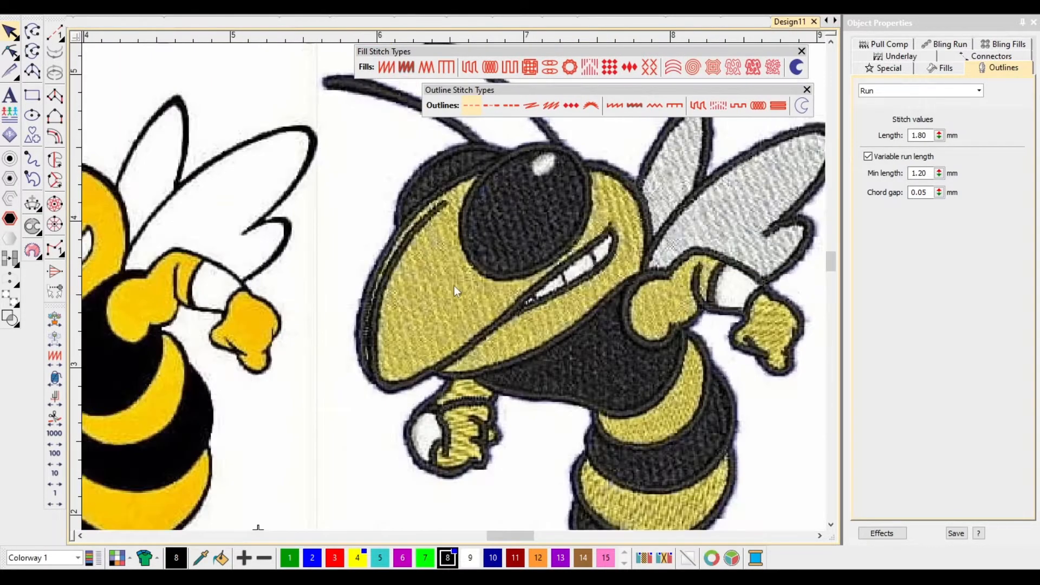
{"action": "scroll", "coordinate": [454, 286], "scroll_direction": "down", "scroll_amount": 3}
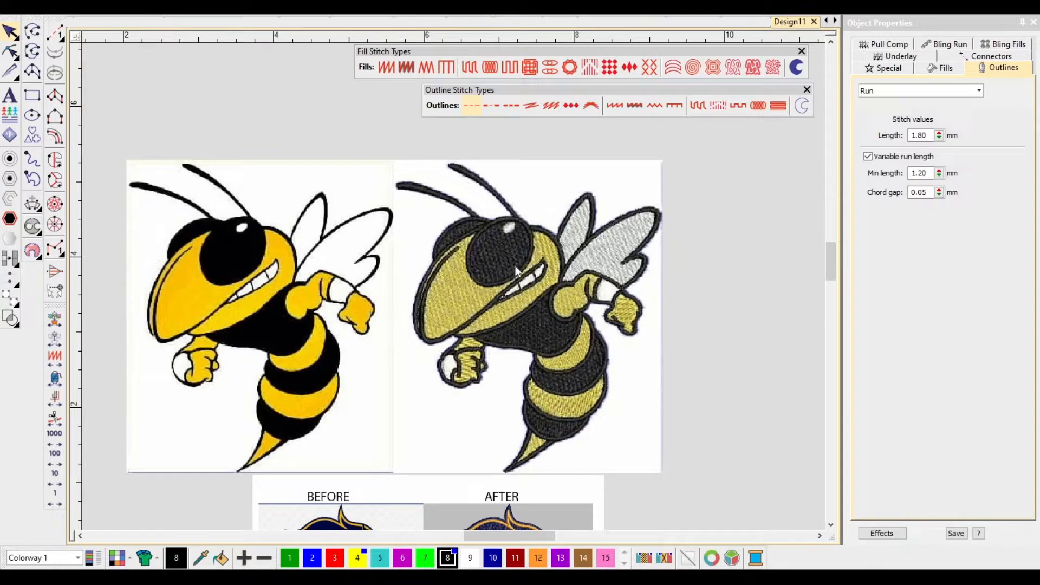
{"action": "scroll", "coordinate": [493, 277], "scroll_direction": "up", "scroll_amount": 1}
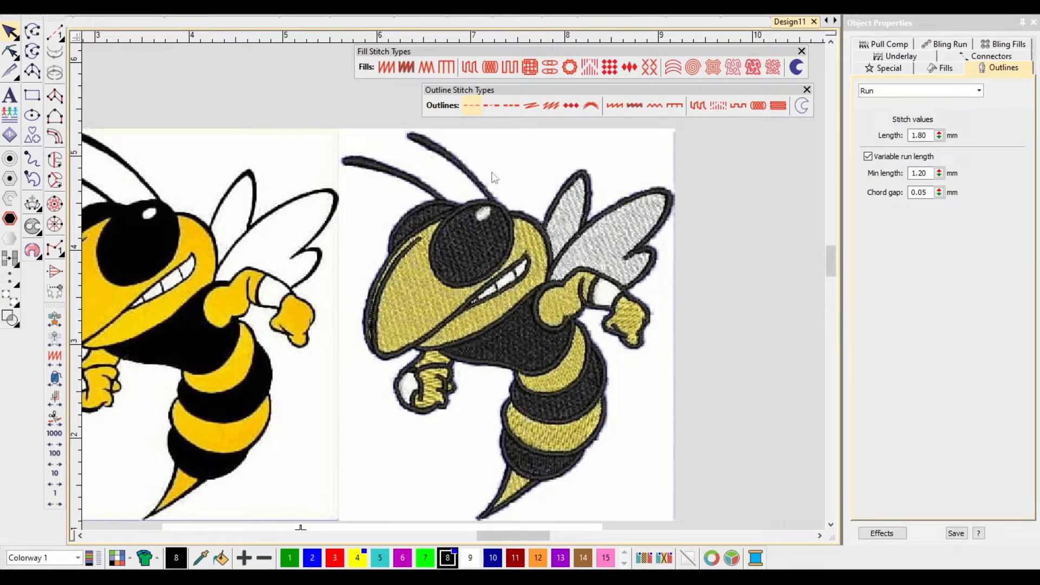
{"action": "scroll", "coordinate": [454, 289], "scroll_direction": "up", "scroll_amount": 2}
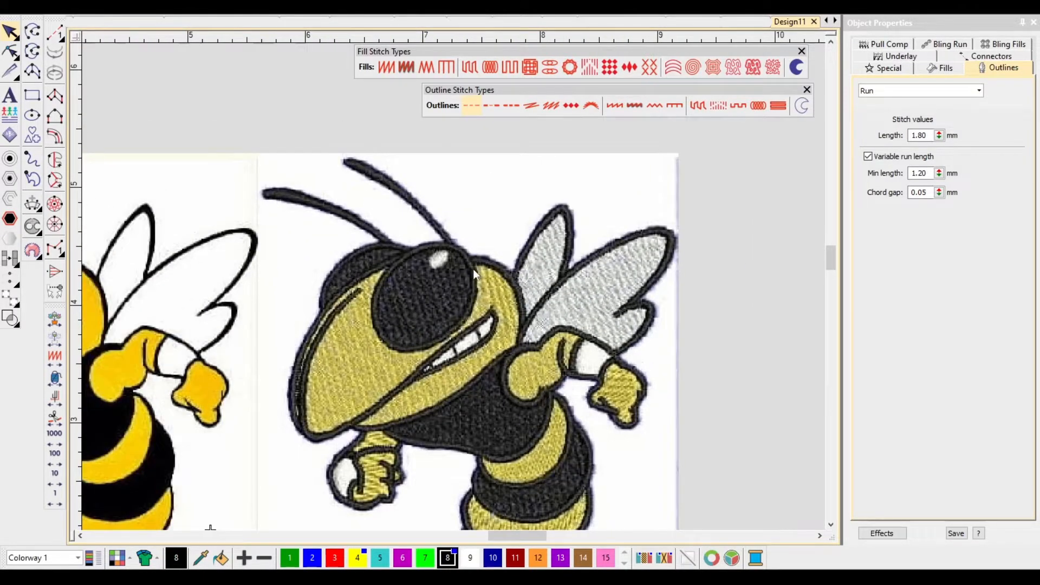
{"action": "scroll", "coordinate": [455, 316], "scroll_direction": "up", "scroll_amount": 2}
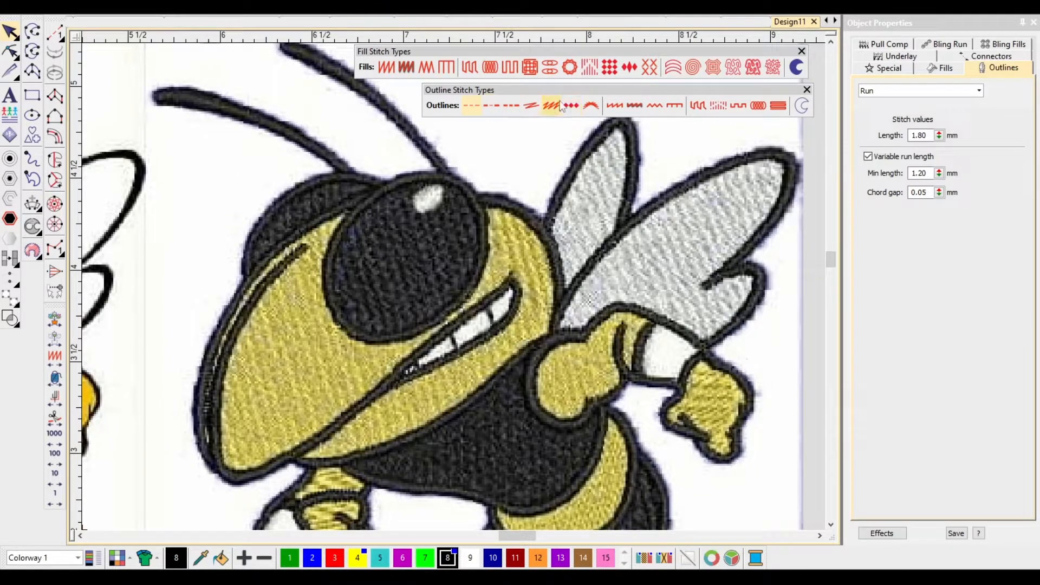
Digitize a curved open satin outline in black along the stitched bee's eye, on the edge nearest the wings.
{"action": "left_click", "coordinate": [619, 105]}
{"action": "left_click", "coordinate": [481, 210]}
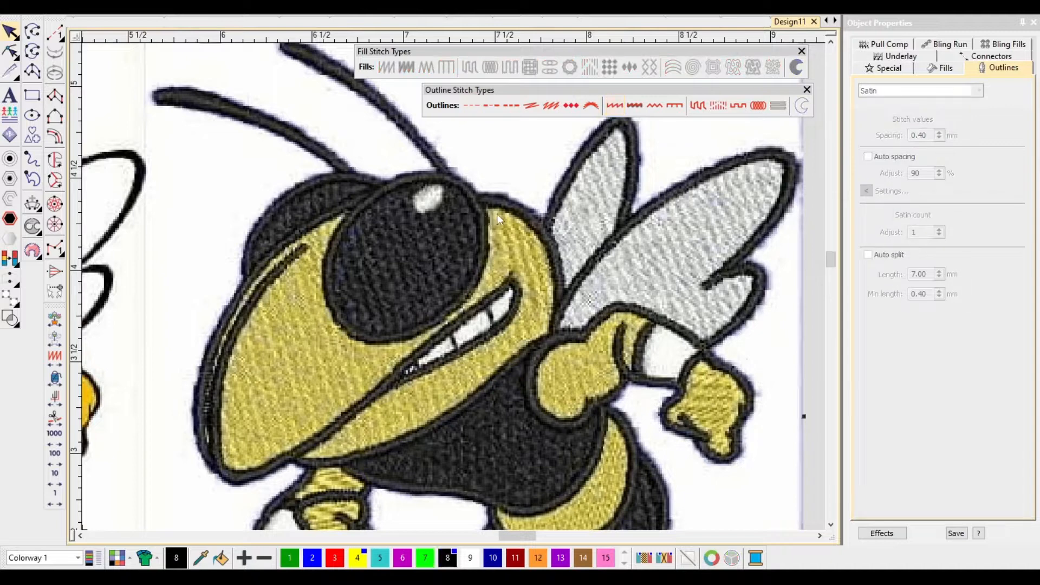
{"action": "left_click", "coordinate": [27, 31]}
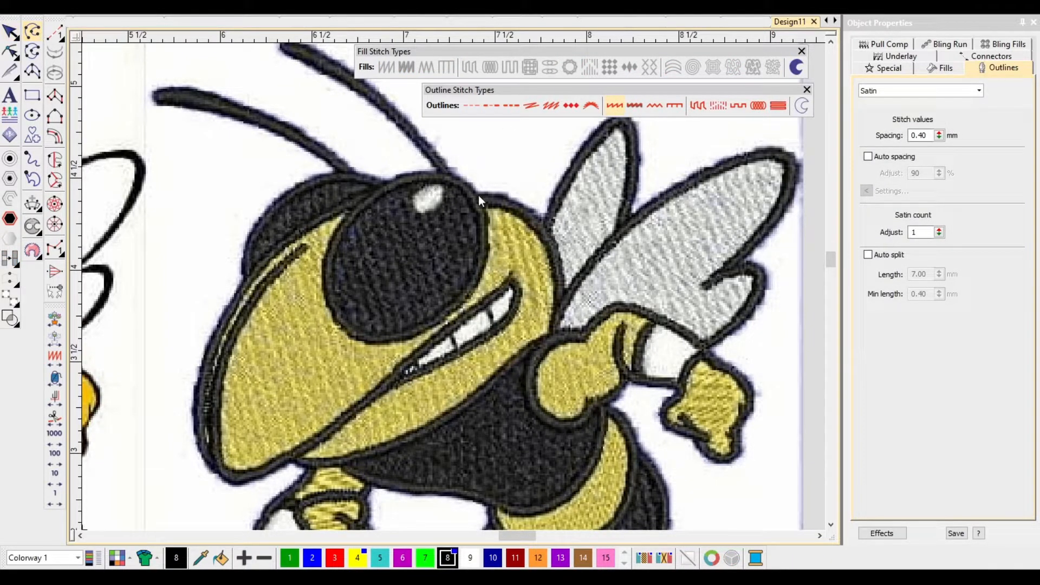
{"action": "left_click", "coordinate": [485, 225]}
{"action": "left_click", "coordinate": [480, 263]}
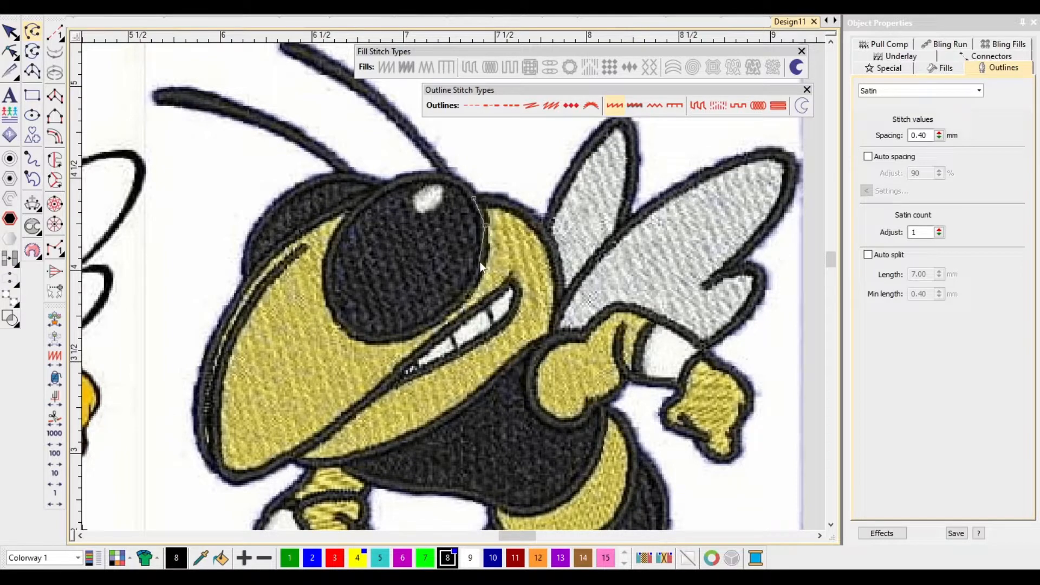
{"action": "left_click", "coordinate": [466, 297]}
{"action": "key", "text": "Return"}
{"action": "scroll", "coordinate": [472, 278], "scroll_direction": "up", "scroll_amount": 2}
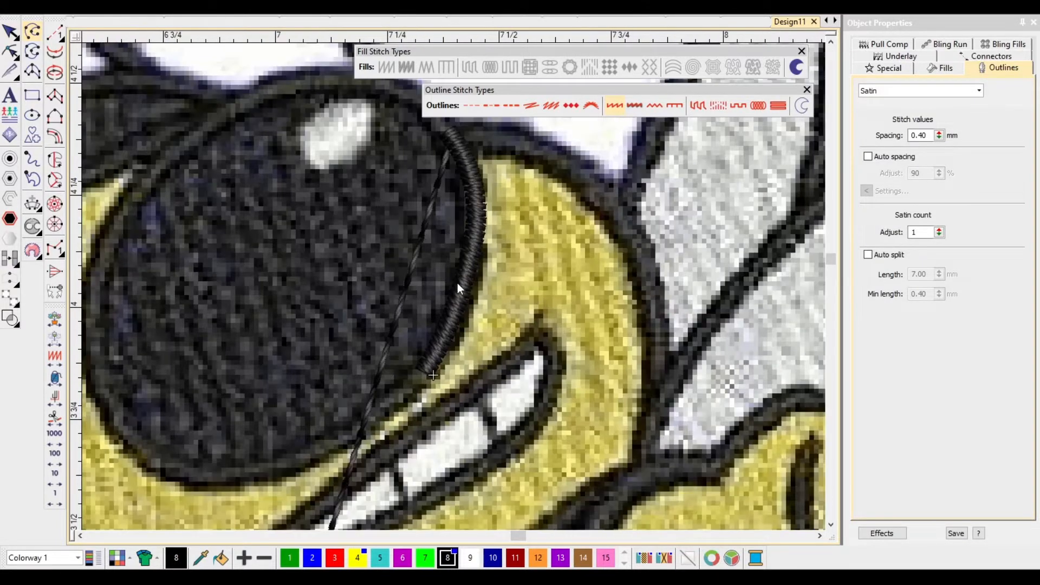
{"action": "scroll", "coordinate": [454, 288], "scroll_direction": "down", "scroll_amount": 3}
Recolor the satin outline on the bee's eye with yellow color 4, revert it to black and delete the outline.
{"action": "left_click", "coordinate": [358, 558]}
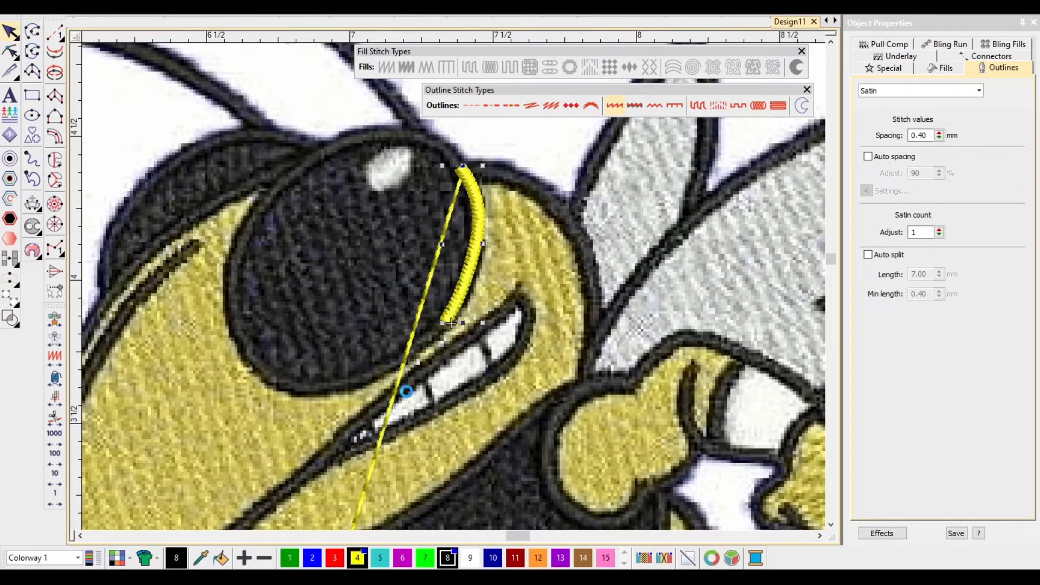
{"action": "scroll", "coordinate": [459, 246], "scroll_direction": "up", "scroll_amount": 1}
{"action": "scroll", "coordinate": [459, 236], "scroll_direction": "up", "scroll_amount": 1}
{"action": "scroll", "coordinate": [451, 288], "scroll_direction": "down", "scroll_amount": 1}
{"action": "scroll", "coordinate": [433, 347], "scroll_direction": "up", "scroll_amount": 1}
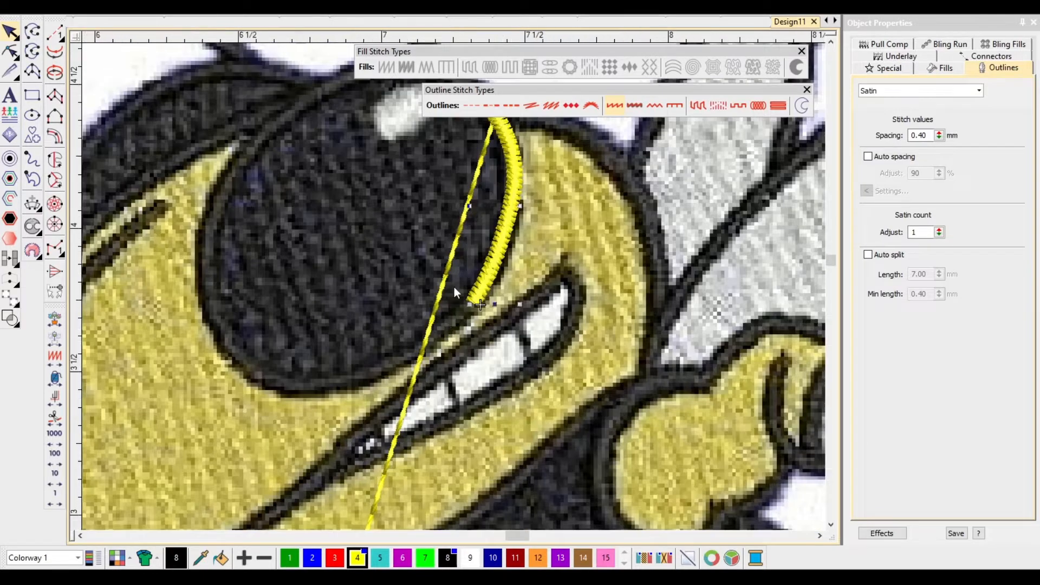
{"action": "scroll", "coordinate": [449, 322], "scroll_direction": "down", "scroll_amount": 1}
{"action": "key", "text": "Delete"}
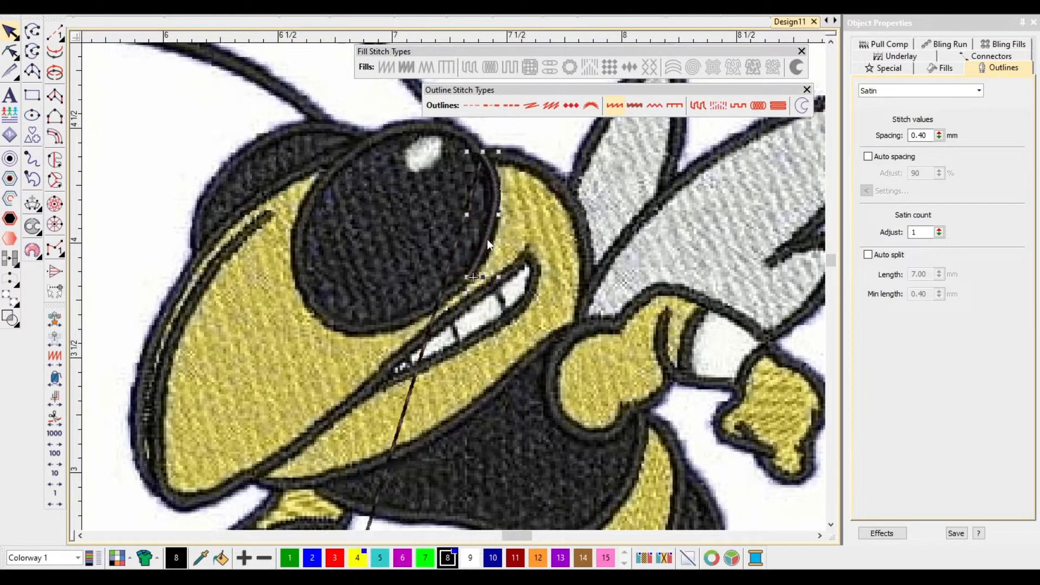
Digitize a short black Run outline over the dividing line between the two teeth nearest the stitched bee's mouth corner.
{"action": "left_click", "coordinate": [471, 106]}
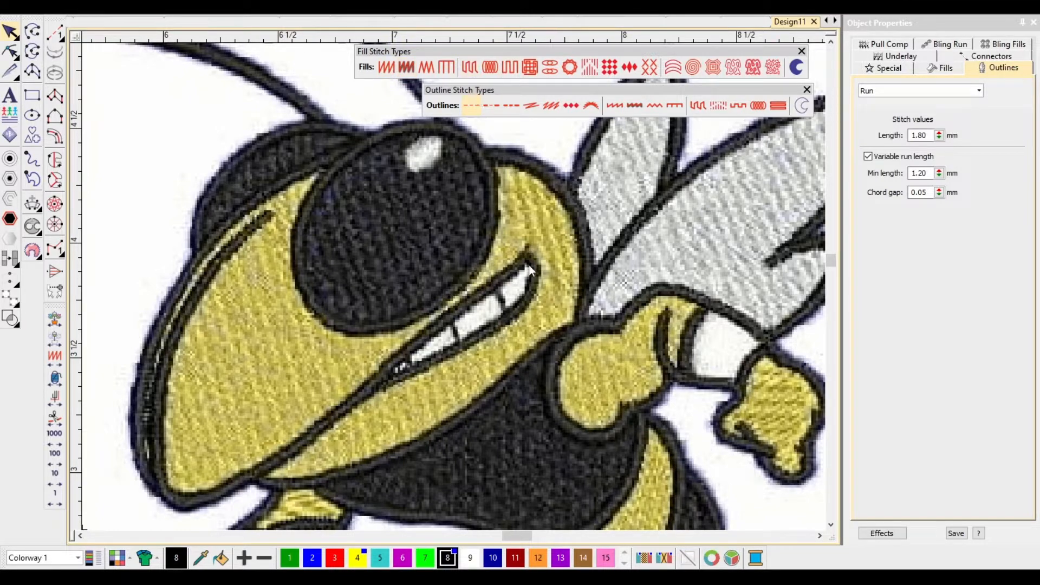
{"action": "scroll", "coordinate": [518, 297], "scroll_direction": "up", "scroll_amount": 1}
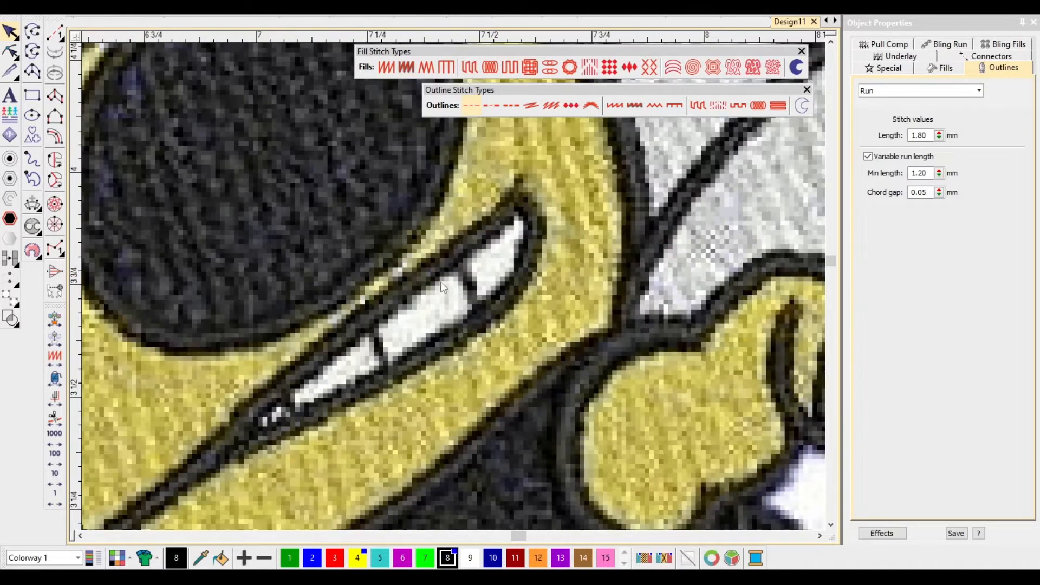
{"action": "scroll", "coordinate": [449, 288], "scroll_direction": "down", "scroll_amount": 2}
{"action": "scroll", "coordinate": [458, 276], "scroll_direction": "up", "scroll_amount": 2}
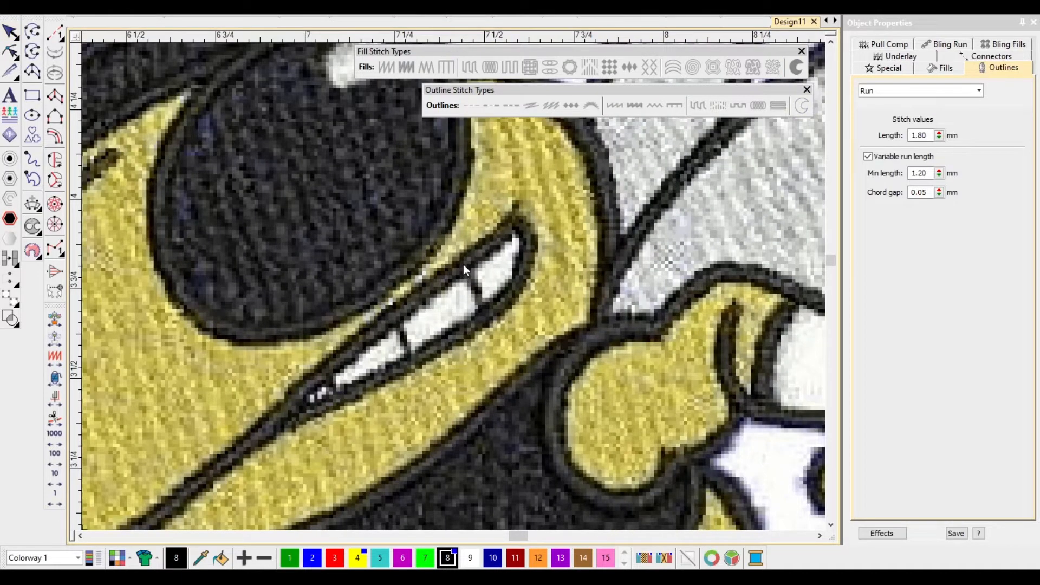
{"action": "left_click", "coordinate": [481, 306]}
{"action": "key", "text": "Return"}
{"action": "scroll", "coordinate": [477, 301], "scroll_direction": "up", "scroll_amount": 2}
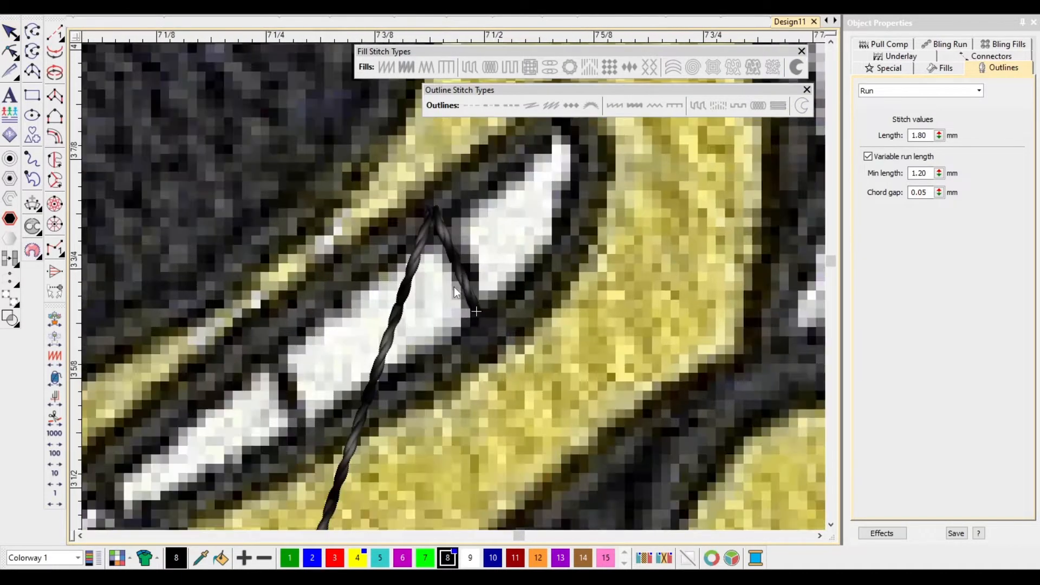
Delete the Run line between the bee's teeth and leave the digitizing tool.
{"action": "key", "text": "Delete"}
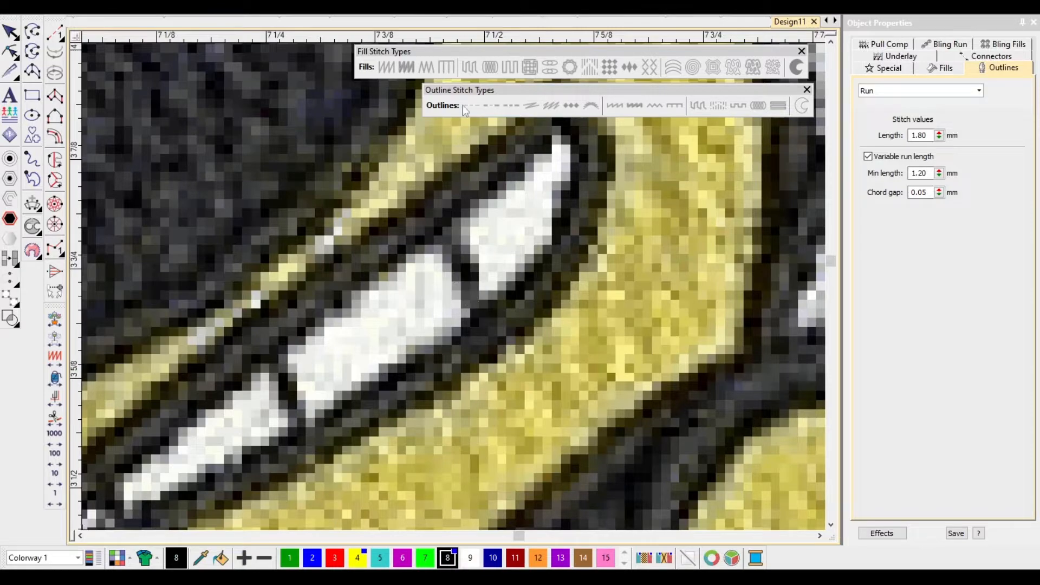
{"action": "key", "text": "Escape"}
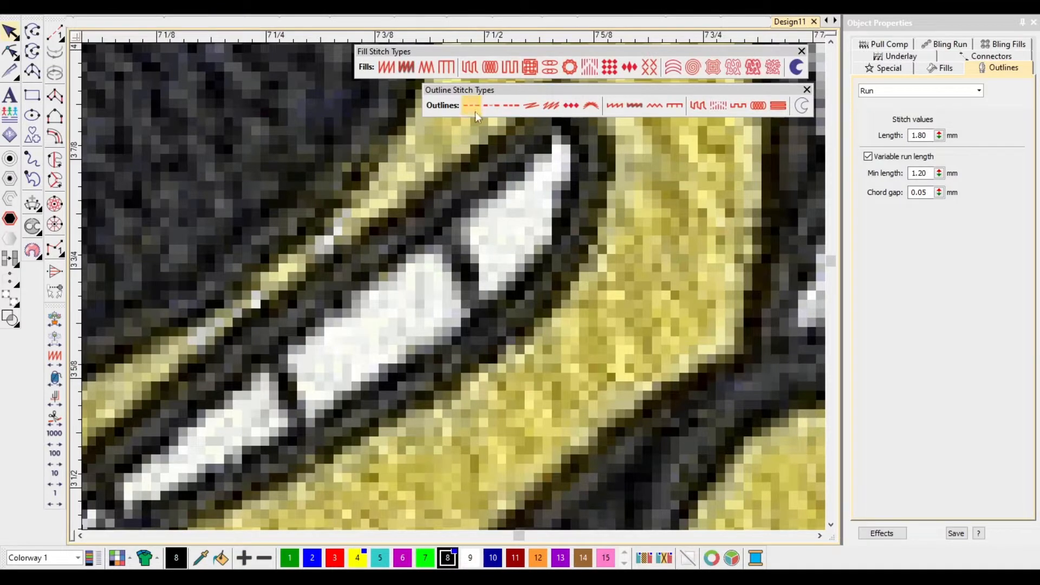
{"action": "scroll", "coordinate": [476, 110], "scroll_direction": "down", "scroll_amount": 2}
{"action": "scroll", "coordinate": [454, 288], "scroll_direction": "down", "scroll_amount": 2}
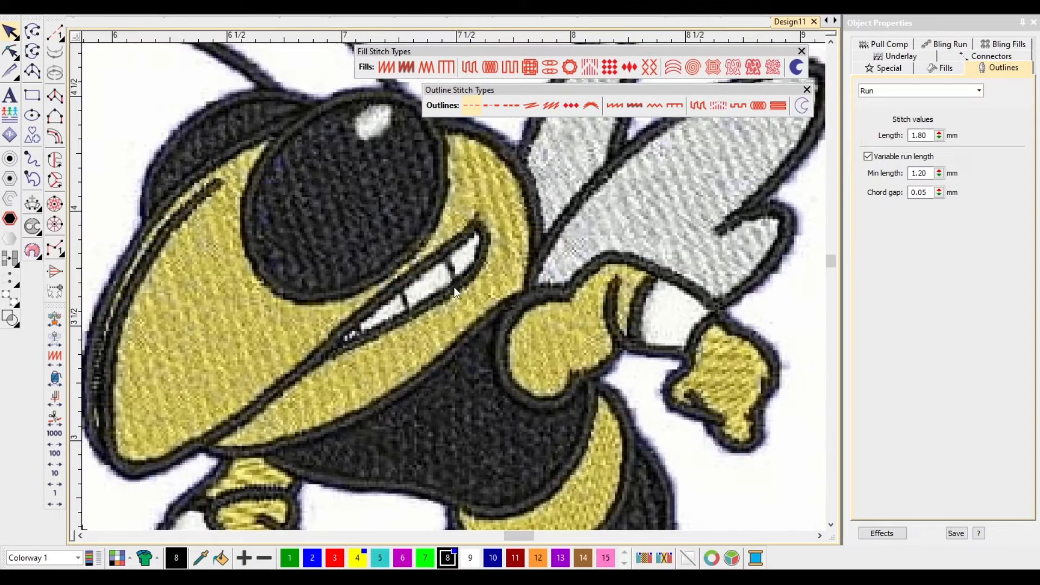
{"action": "scroll", "coordinate": [455, 289], "scroll_direction": "down", "scroll_amount": 3}
{"action": "middle_click", "coordinate": [302, 297]}
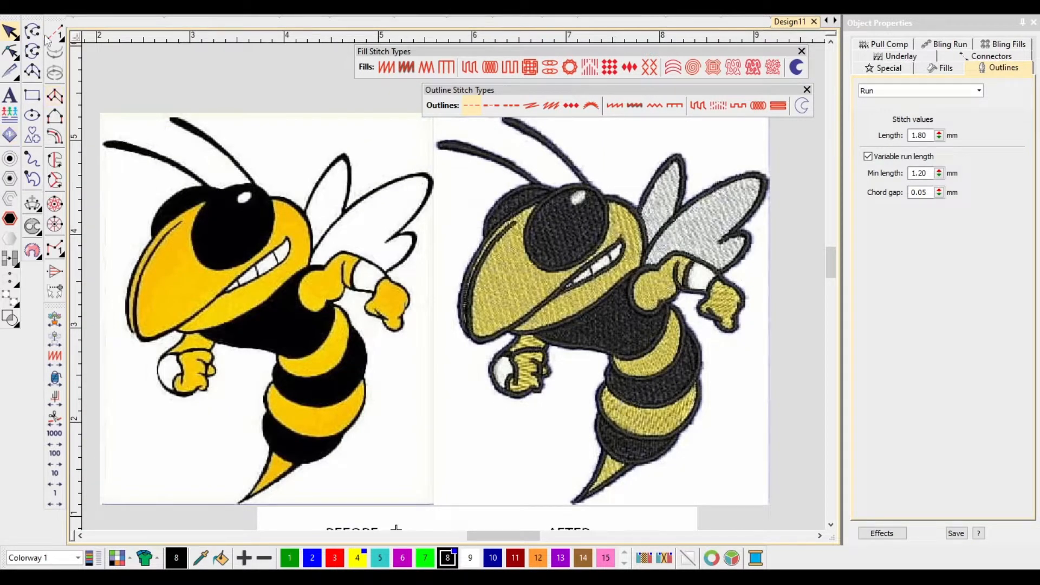
Select the bee comparison image with the selection tool and clear the selection.
{"action": "left_click", "coordinate": [11, 34]}
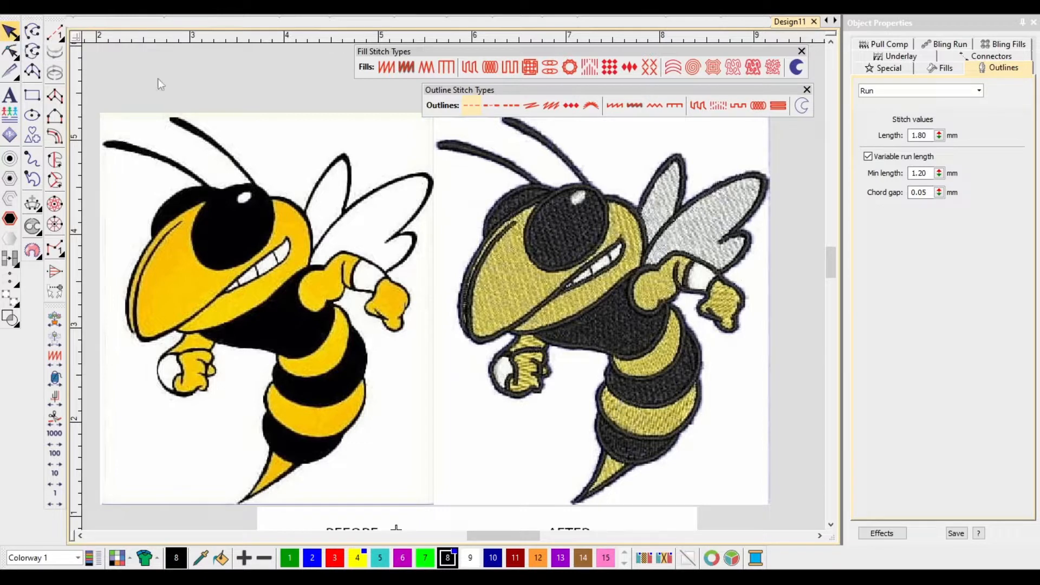
{"action": "left_click", "coordinate": [518, 265]}
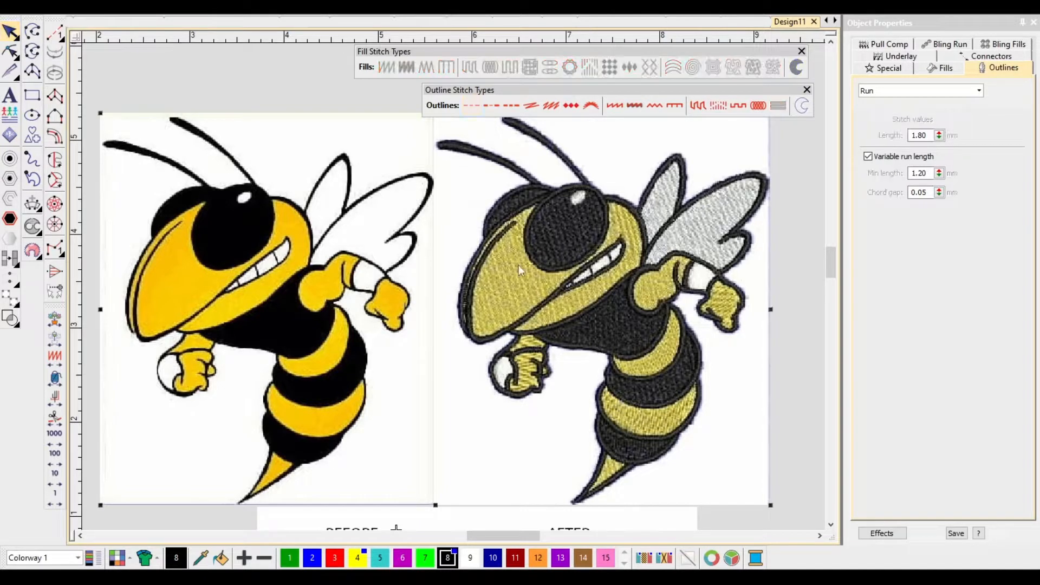
{"action": "left_click", "coordinate": [288, 81]}
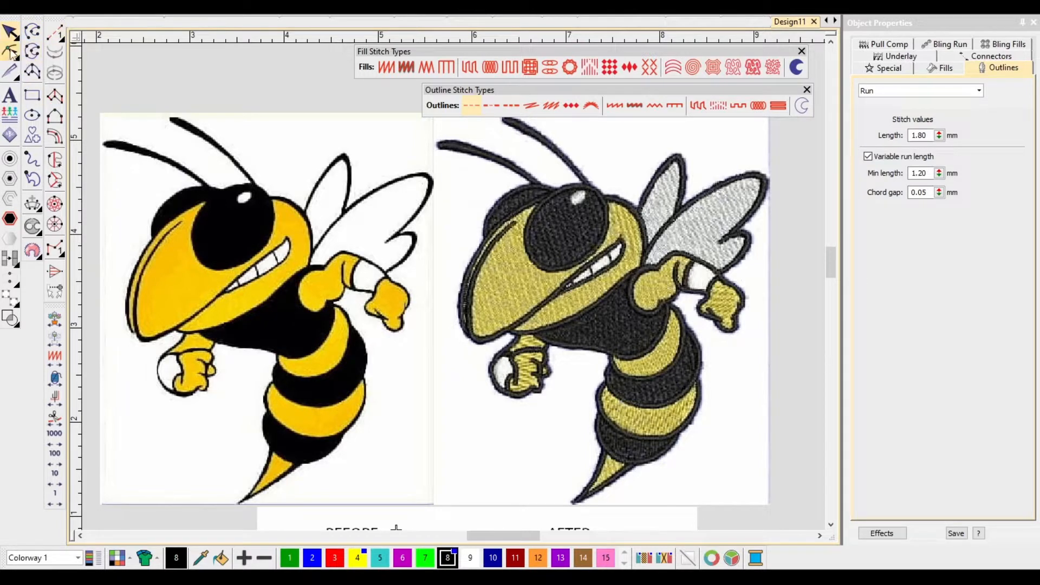
Digitize an open, wavy black Satin outline from above the cartoon bee's antennae down across its wings and back up.
{"action": "left_click", "coordinate": [51, 38]}
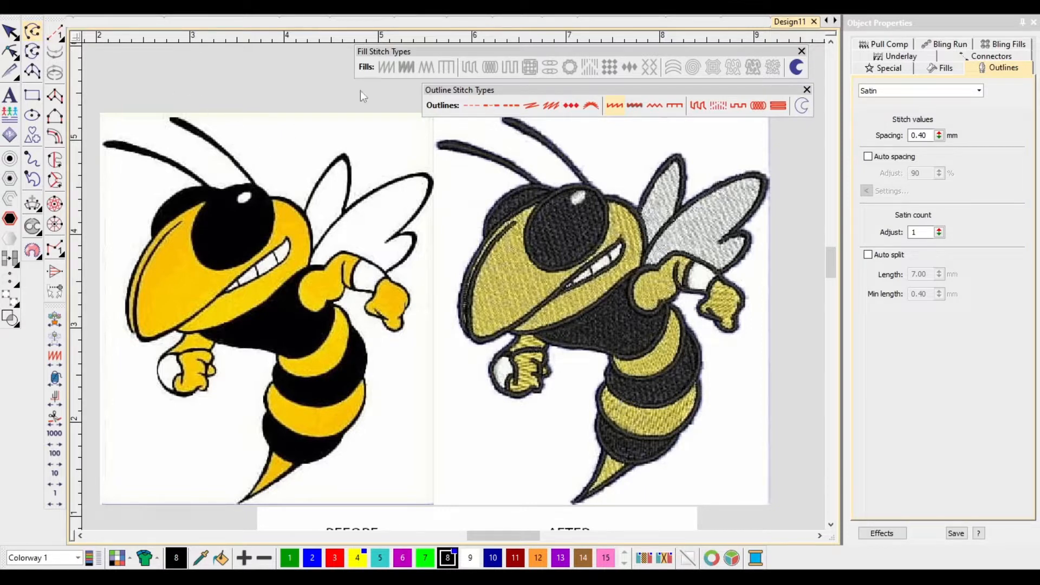
{"action": "left_click", "coordinate": [223, 117]}
{"action": "left_click", "coordinate": [262, 96]}
{"action": "left_click", "coordinate": [295, 125]}
{"action": "left_click", "coordinate": [277, 170]}
{"action": "left_click", "coordinate": [301, 201]}
{"action": "left_click", "coordinate": [360, 158]}
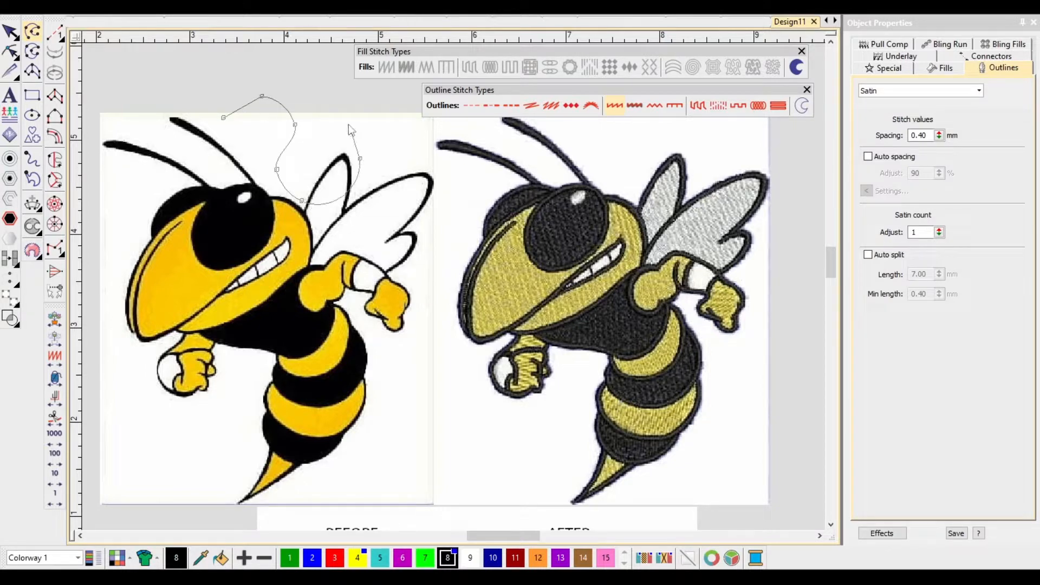
{"action": "left_click", "coordinate": [332, 114]}
{"action": "key", "text": "Return"}
{"action": "scroll", "coordinate": [304, 125], "scroll_direction": "up", "scroll_amount": 3}
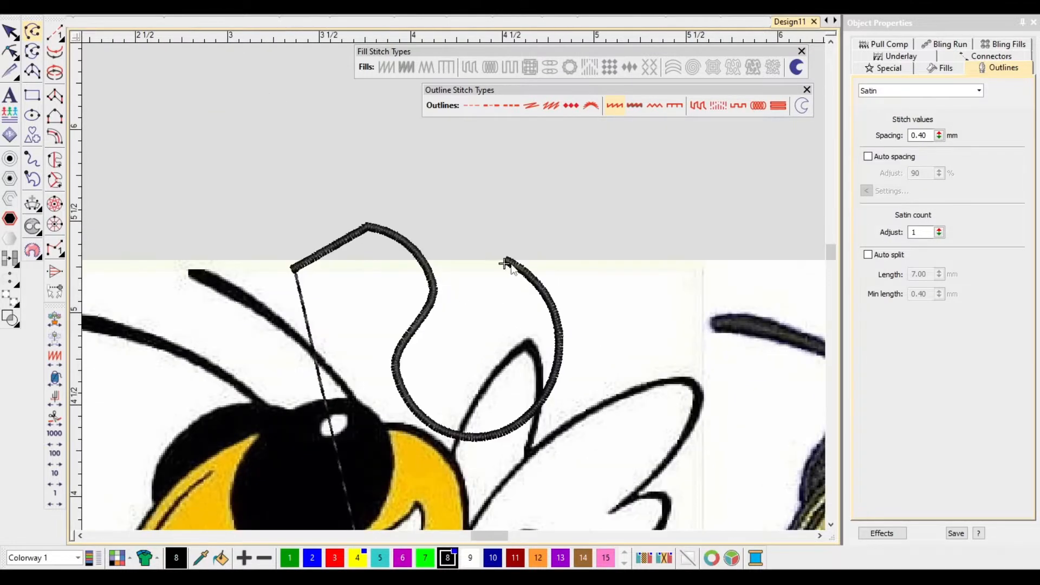
{"action": "scroll", "coordinate": [510, 263], "scroll_direction": "up", "scroll_amount": 1}
{"action": "key", "text": "Escape"}
{"action": "scroll", "coordinate": [452, 259], "scroll_direction": "down", "scroll_amount": 2}
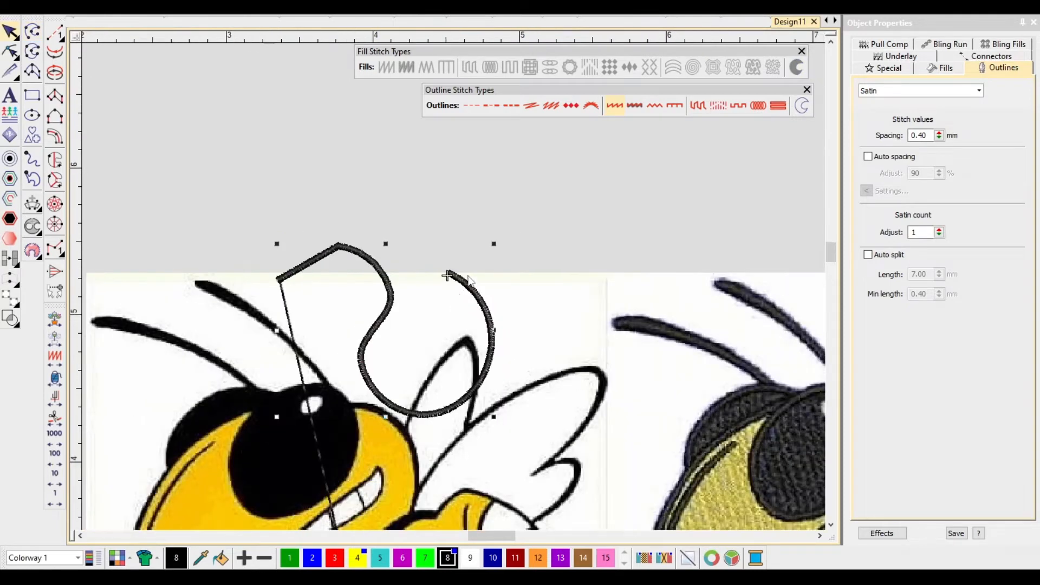
{"action": "scroll", "coordinate": [344, 275], "scroll_direction": "up", "scroll_amount": 2}
{"action": "scroll", "coordinate": [628, 454], "scroll_direction": "down", "scroll_amount": 1}
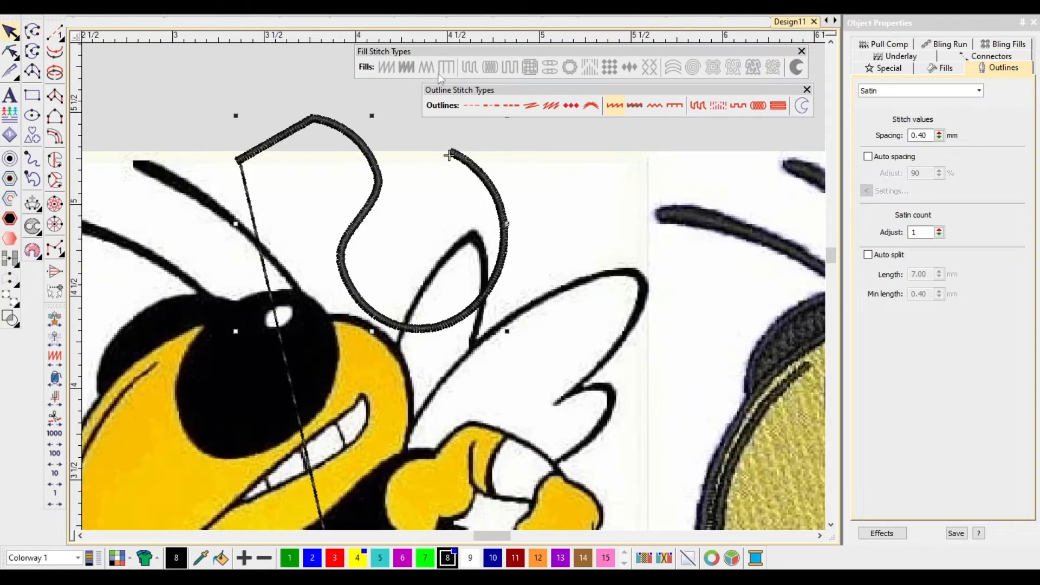
Switch the wavy outline to Run, undo the change and delete the outline.
{"action": "left_click", "coordinate": [472, 110]}
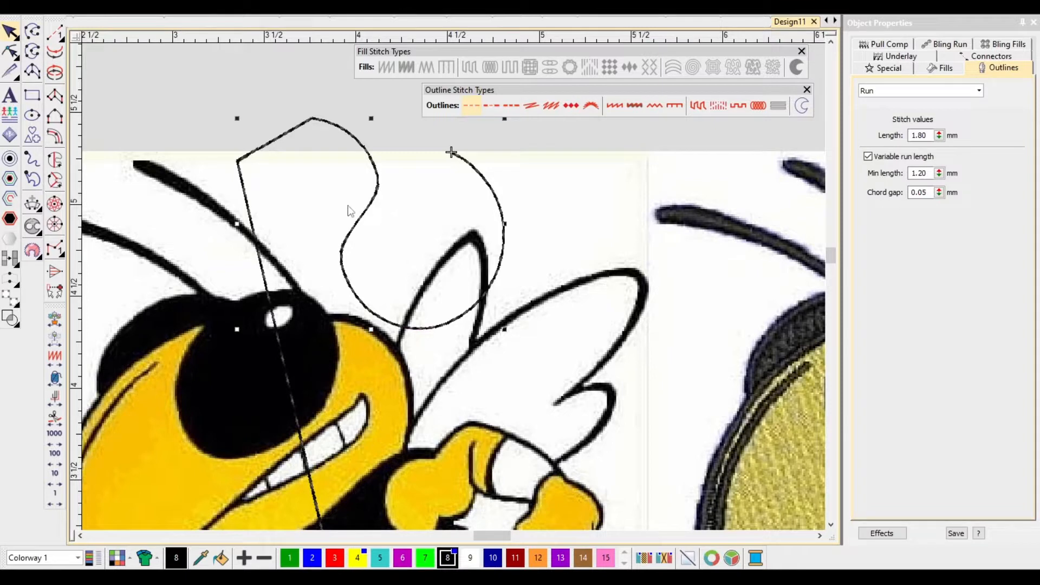
{"action": "key", "text": "ctrl+z"}
{"action": "key", "text": "Delete"}
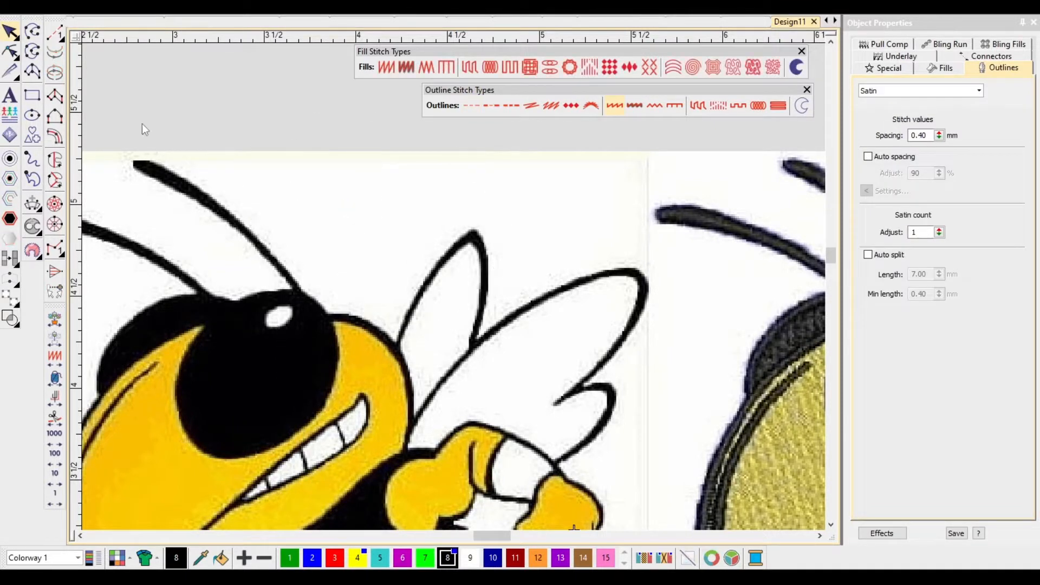
Start a closed Satin shape at the top of the cartoon bee's head beside the large eye, tracing the back of the head to the neck.
{"action": "left_click", "coordinate": [34, 53]}
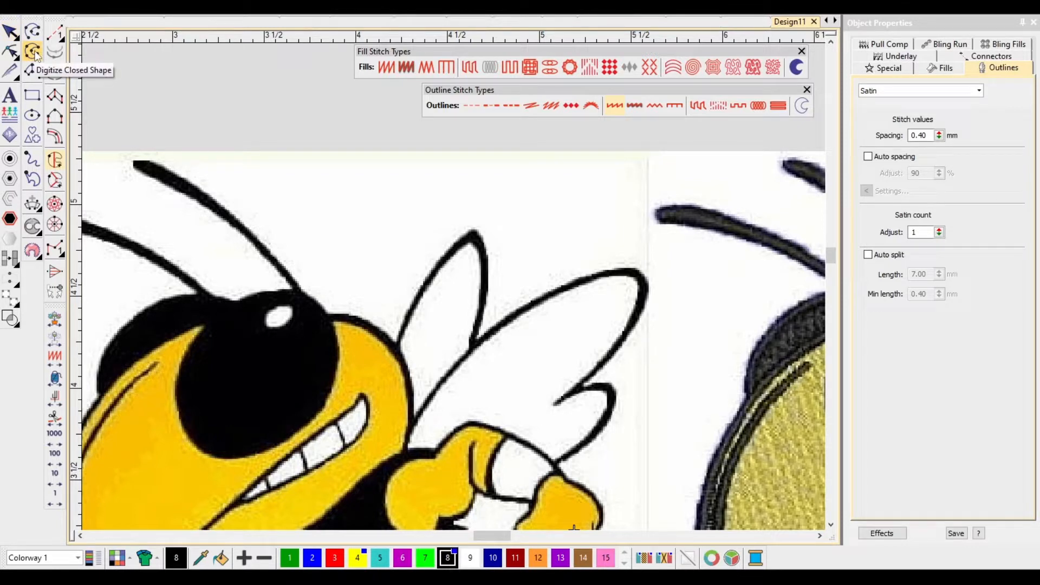
{"action": "scroll", "coordinate": [309, 466], "scroll_direction": "down", "scroll_amount": 1}
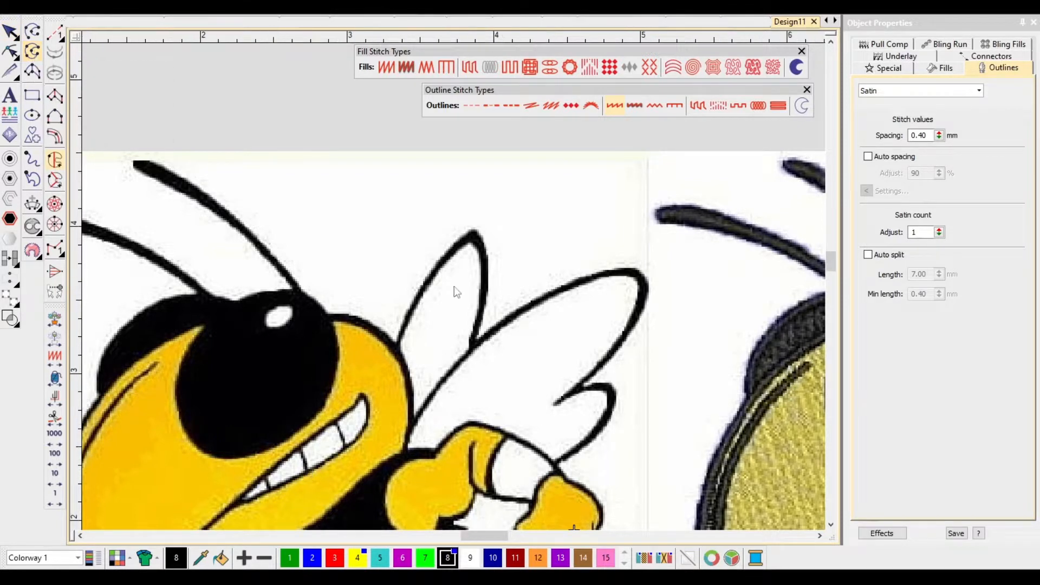
{"action": "scroll", "coordinate": [328, 292], "scroll_direction": "up", "scroll_amount": 1}
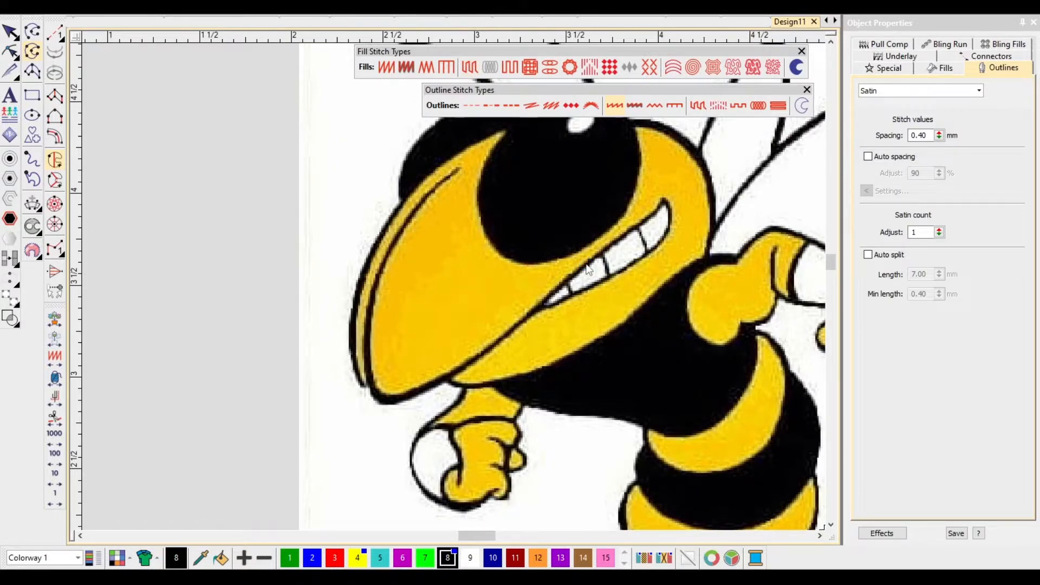
{"action": "scroll", "coordinate": [589, 269], "scroll_direction": "down", "scroll_amount": 1}
{"action": "scroll", "coordinate": [471, 233], "scroll_direction": "up", "scroll_amount": 3}
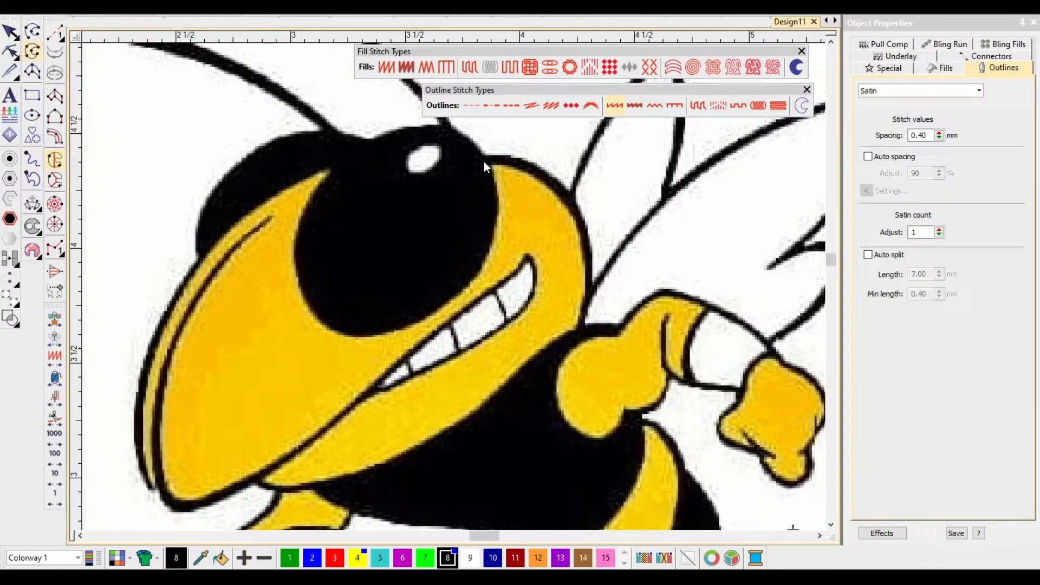
{"action": "left_click", "coordinate": [484, 161]}
{"action": "left_click", "coordinate": [551, 184]}
{"action": "left_click", "coordinate": [589, 272]}
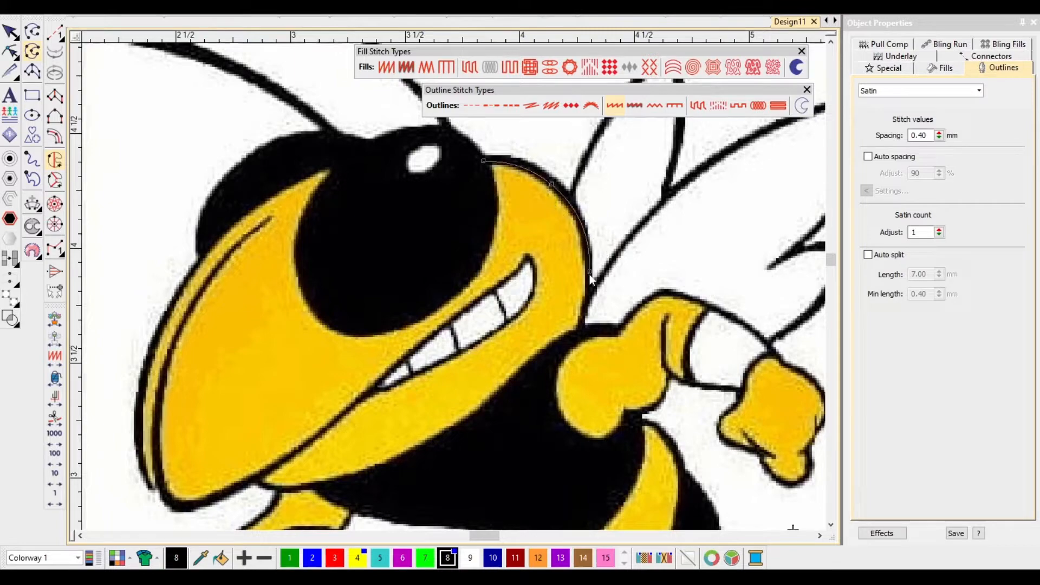
{"action": "scroll", "coordinate": [590, 274], "scroll_direction": "down", "scroll_amount": 1}
{"action": "scroll", "coordinate": [457, 319], "scroll_direction": "up", "scroll_amount": 1}
{"action": "scroll", "coordinate": [433, 320], "scroll_direction": "down", "scroll_amount": 1}
{"action": "scroll", "coordinate": [429, 316], "scroll_direction": "up", "scroll_amount": 1}
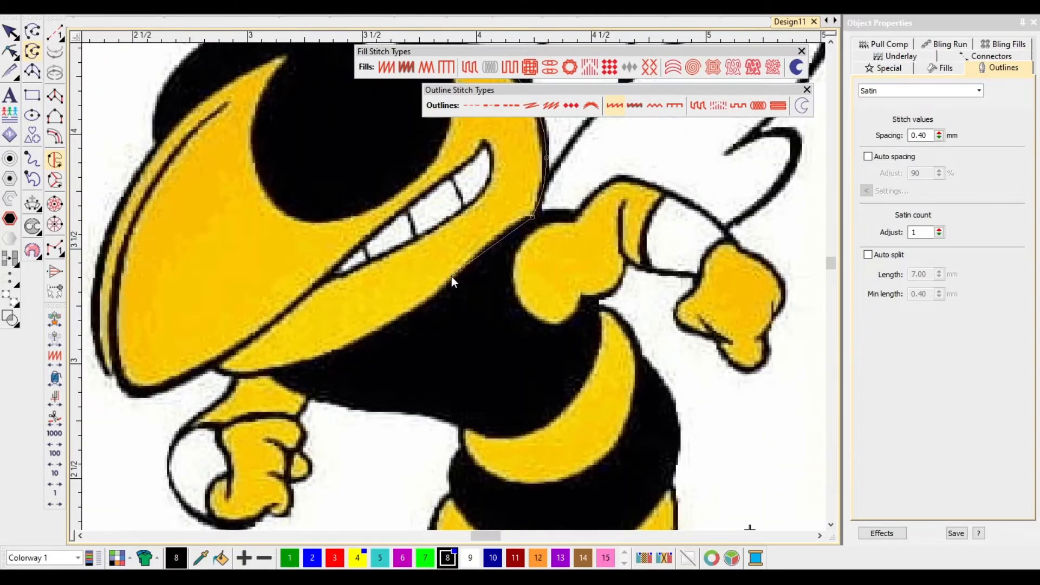
Continue the closed shape with curve points along the underside of the jaw and around the lower tip of the snout.
{"action": "right_click", "coordinate": [392, 327]}
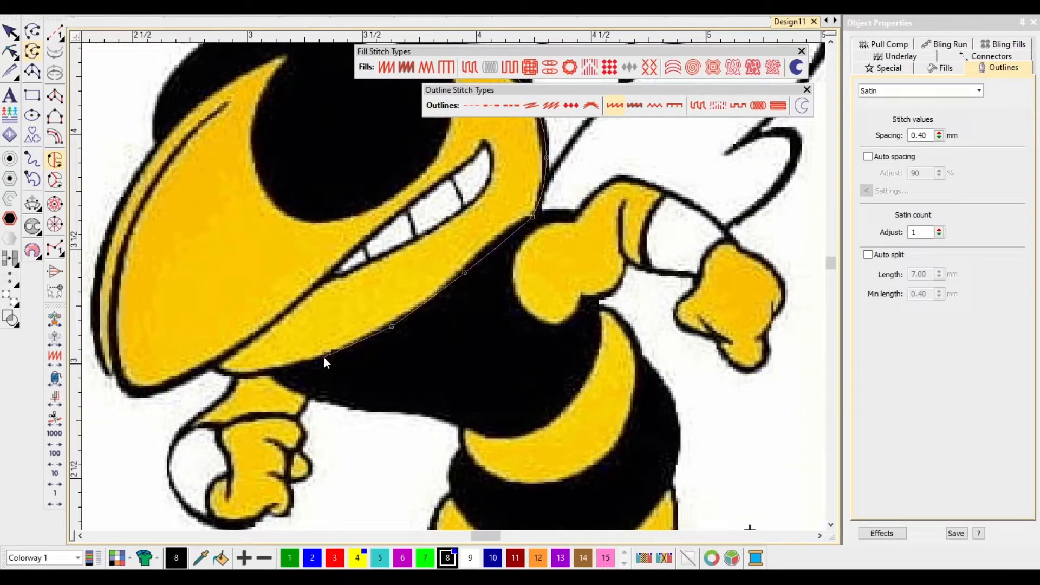
{"action": "right_click", "coordinate": [280, 369]}
{"action": "right_click", "coordinate": [215, 369]}
{"action": "scroll", "coordinate": [216, 371], "scroll_direction": "down", "scroll_amount": 1}
{"action": "scroll", "coordinate": [216, 371], "scroll_direction": "up", "scroll_amount": 1}
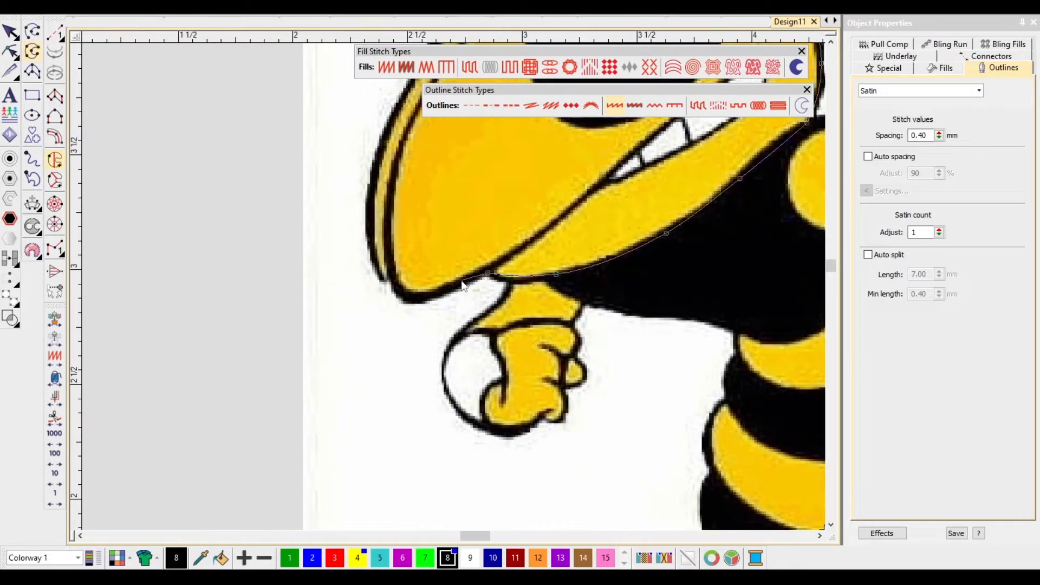
{"action": "right_click", "coordinate": [430, 297]}
{"action": "right_click", "coordinate": [397, 292]}
Trace the closed shape up the snout's outer edge to a corner point where the forehead meets the large eye.
{"action": "scroll", "coordinate": [368, 274], "scroll_direction": "down", "scroll_amount": 1}
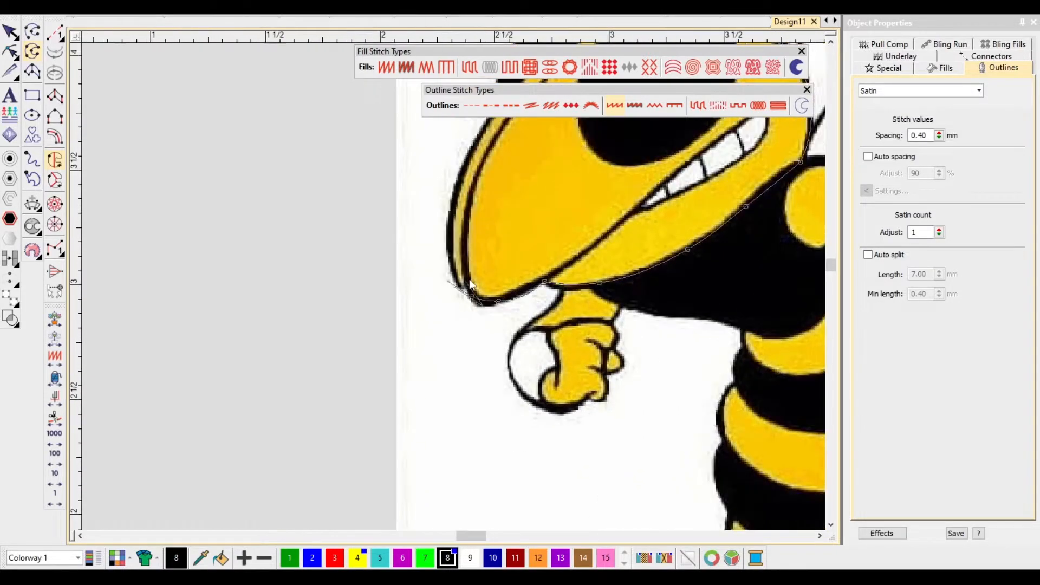
{"action": "scroll", "coordinate": [454, 287], "scroll_direction": "up", "scroll_amount": 1}
{"action": "right_click", "coordinate": [458, 275]}
{"action": "scroll", "coordinate": [461, 268], "scroll_direction": "down", "scroll_amount": 1}
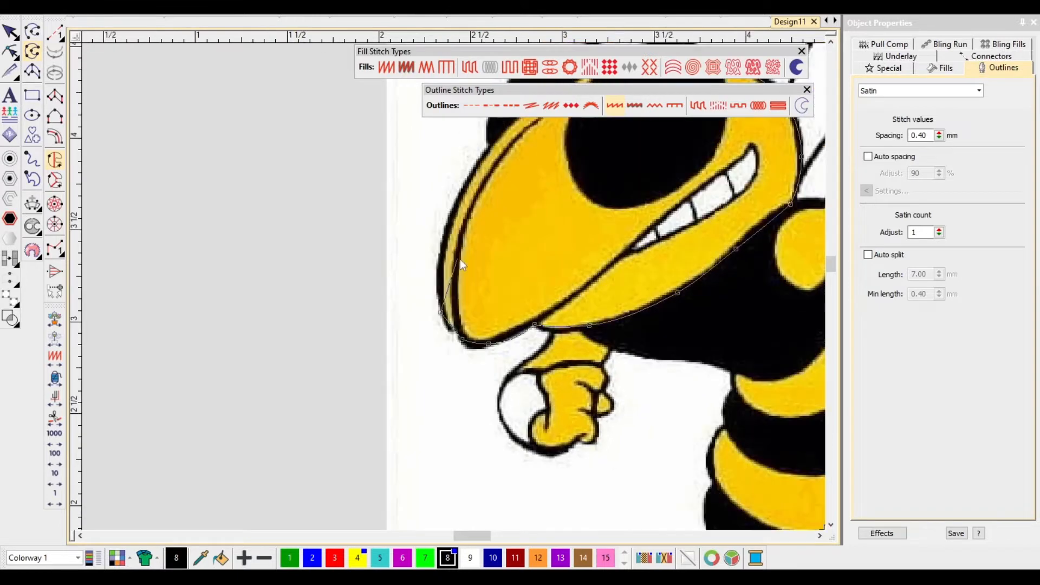
{"action": "scroll", "coordinate": [443, 281], "scroll_direction": "up", "scroll_amount": 1}
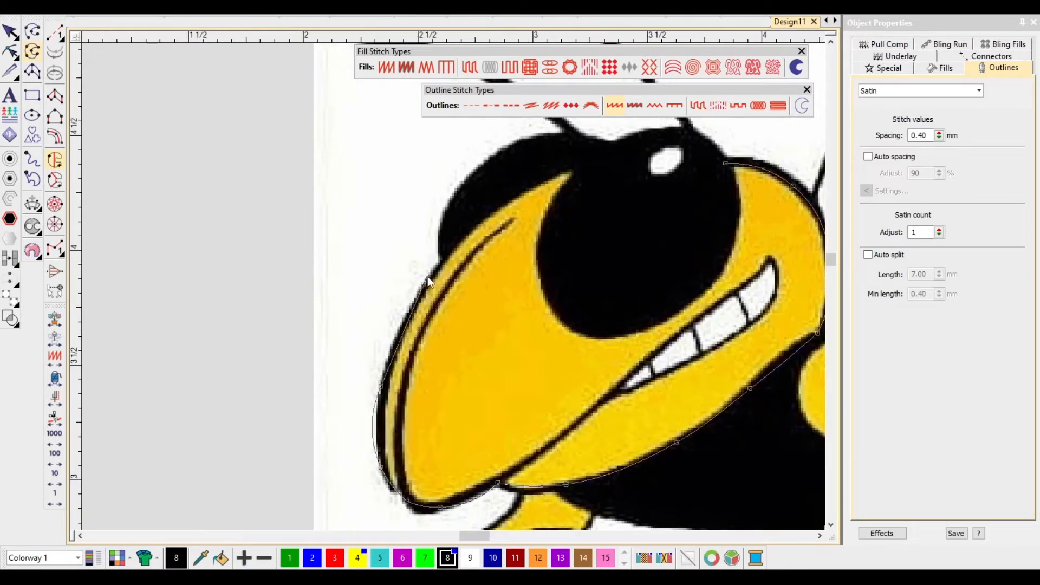
{"action": "right_click", "coordinate": [427, 276]}
{"action": "right_click", "coordinate": [511, 196]}
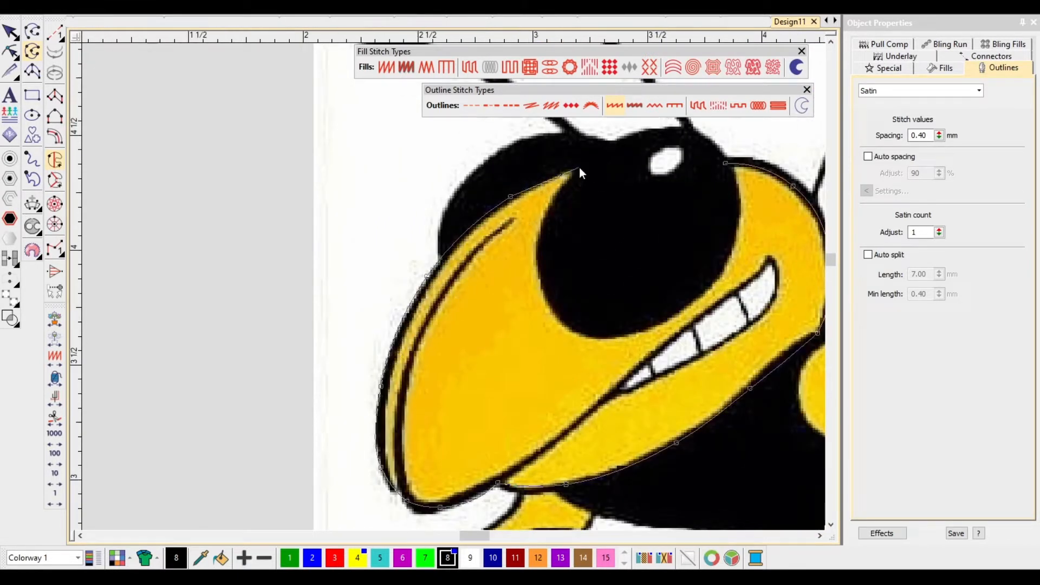
{"action": "left_click", "coordinate": [579, 167]}
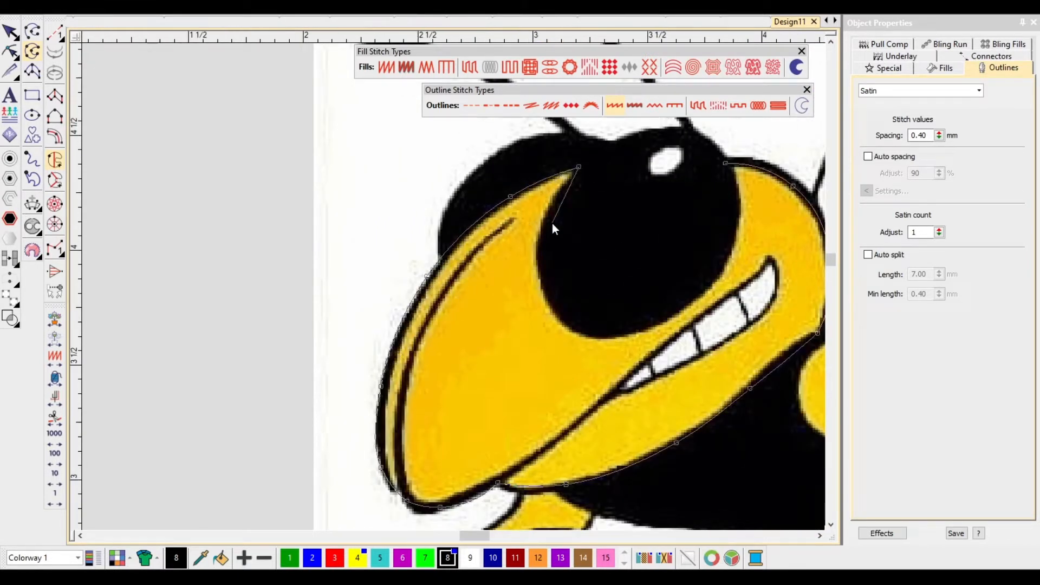
Trace curve points around the lower edge of the large eye and close the head shape to generate its black Satin outline.
{"action": "right_click", "coordinate": [557, 301]}
{"action": "right_click", "coordinate": [607, 324]}
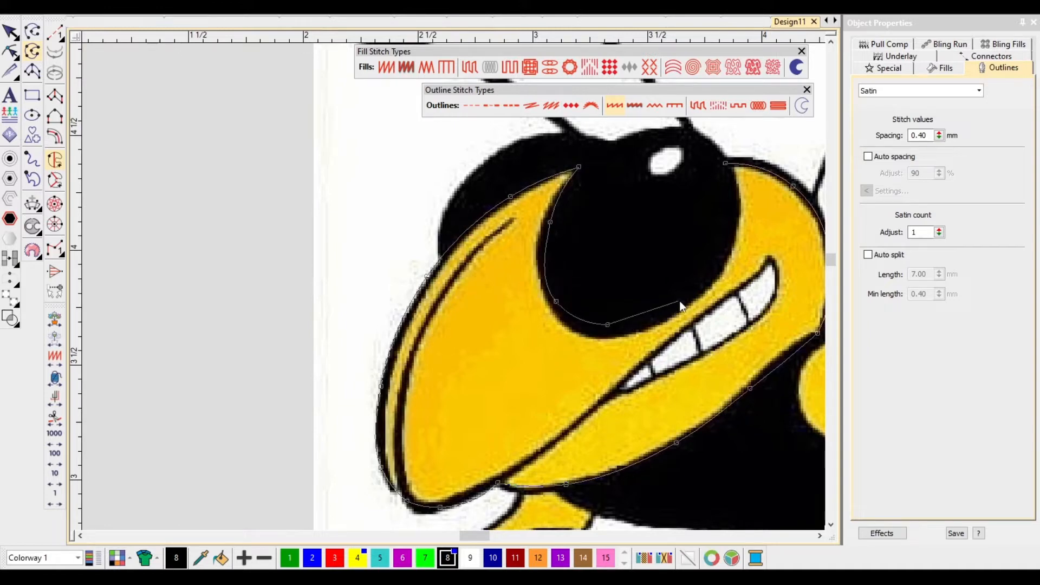
{"action": "right_click", "coordinate": [679, 302]}
{"action": "right_click", "coordinate": [725, 239]}
{"action": "key", "text": "Return"}
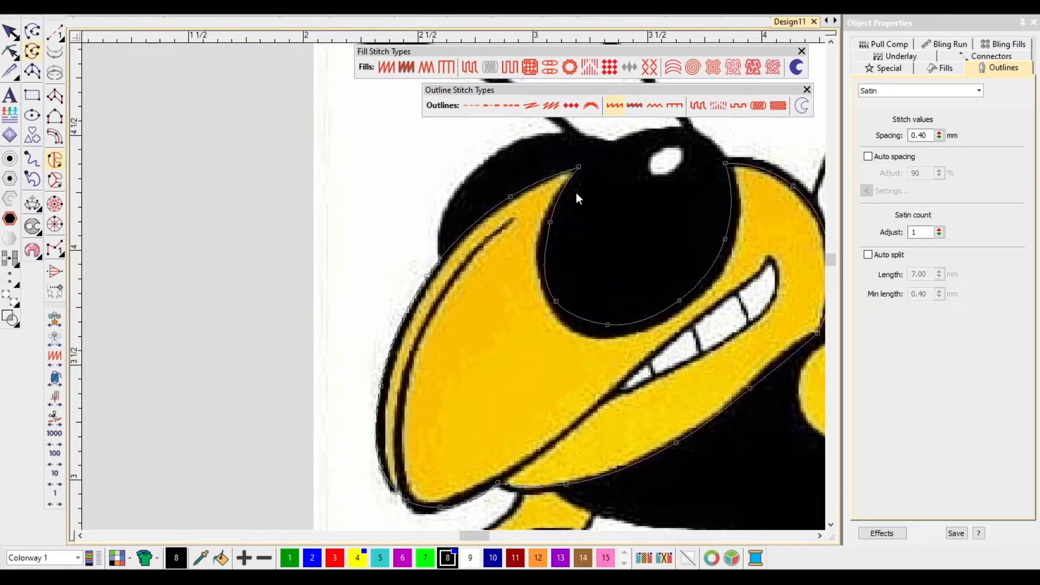
{"action": "key", "text": "Return"}
{"action": "scroll", "coordinate": [603, 263], "scroll_direction": "down", "scroll_amount": 3}
{"action": "scroll", "coordinate": [454, 285], "scroll_direction": "up", "scroll_amount": 1}
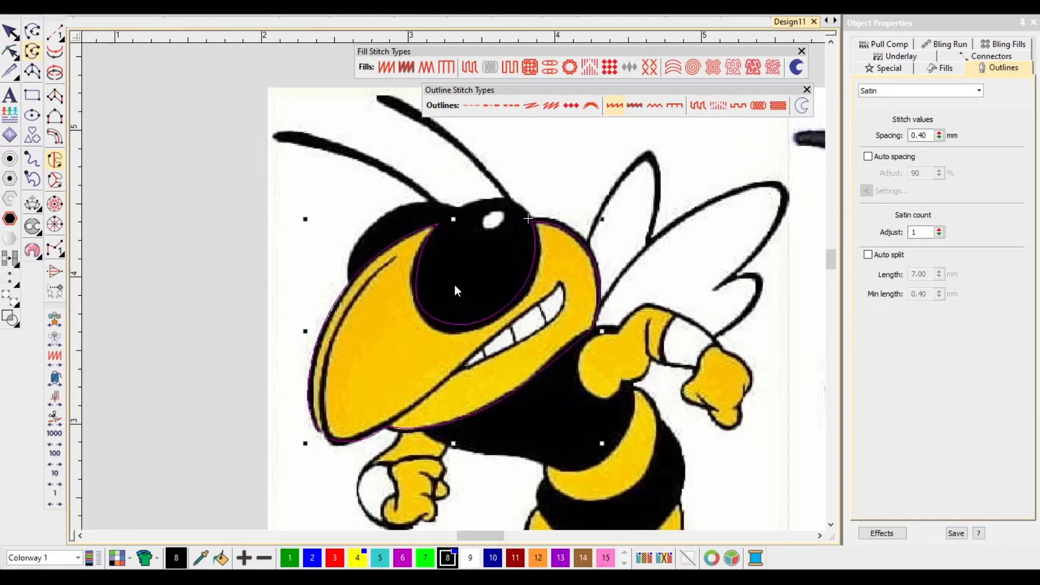
{"action": "scroll", "coordinate": [454, 287], "scroll_direction": "up", "scroll_amount": 3}
{"action": "scroll", "coordinate": [454, 287], "scroll_direction": "down", "scroll_amount": 1}
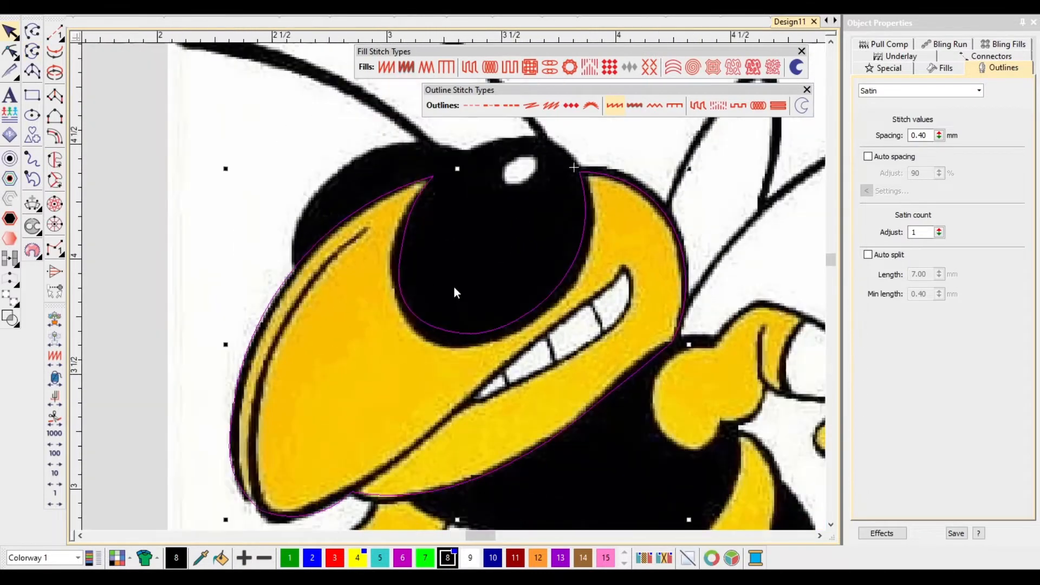
{"action": "scroll", "coordinate": [455, 287], "scroll_direction": "down", "scroll_amount": 1}
{"action": "key", "text": "space"}
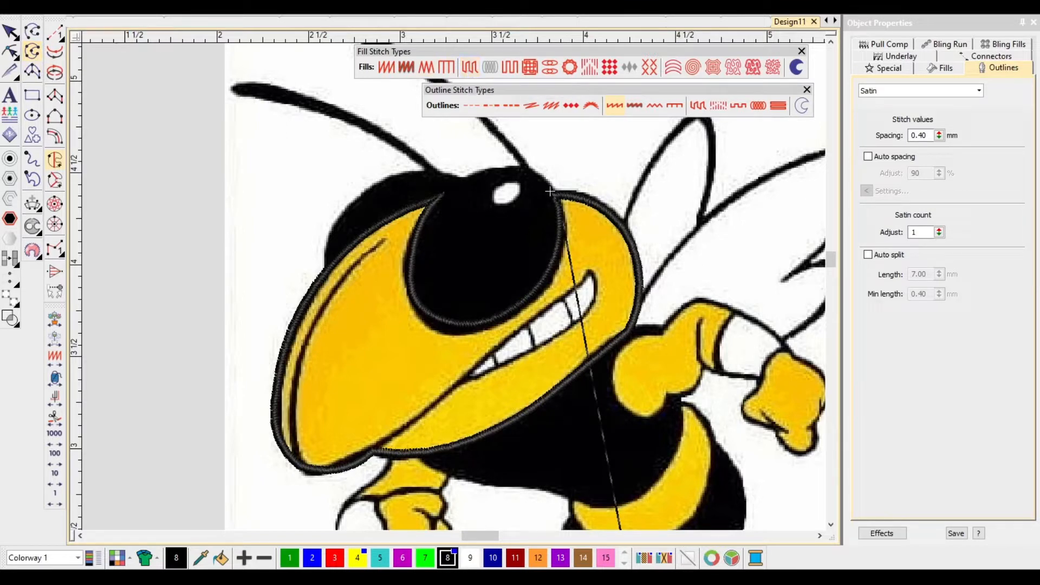
Convert the bee's head shape to a Tatami fill and recolor it with yellow color 4.
{"action": "key", "text": "Escape"}
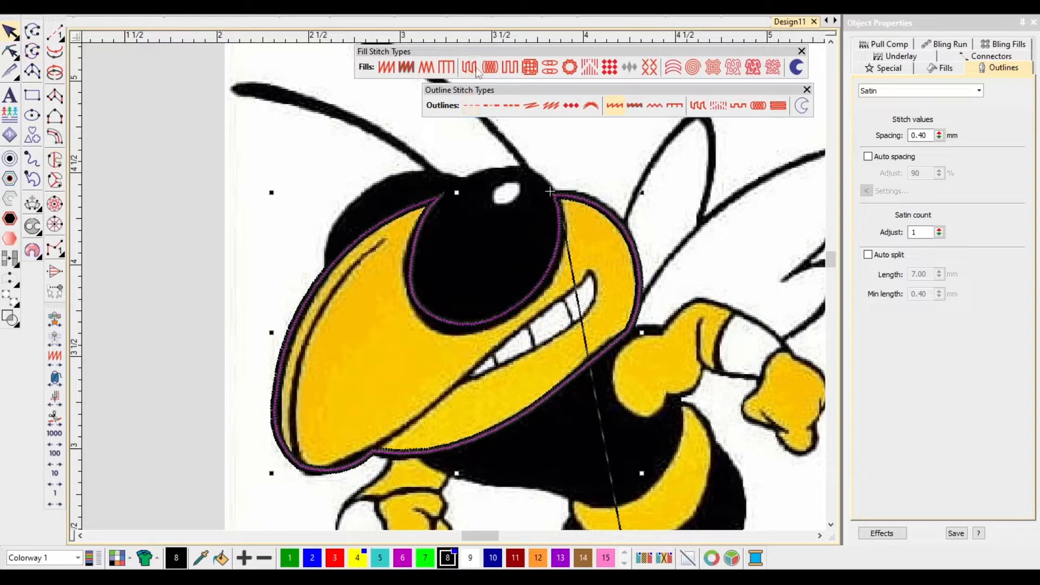
{"action": "left_click", "coordinate": [470, 67]}
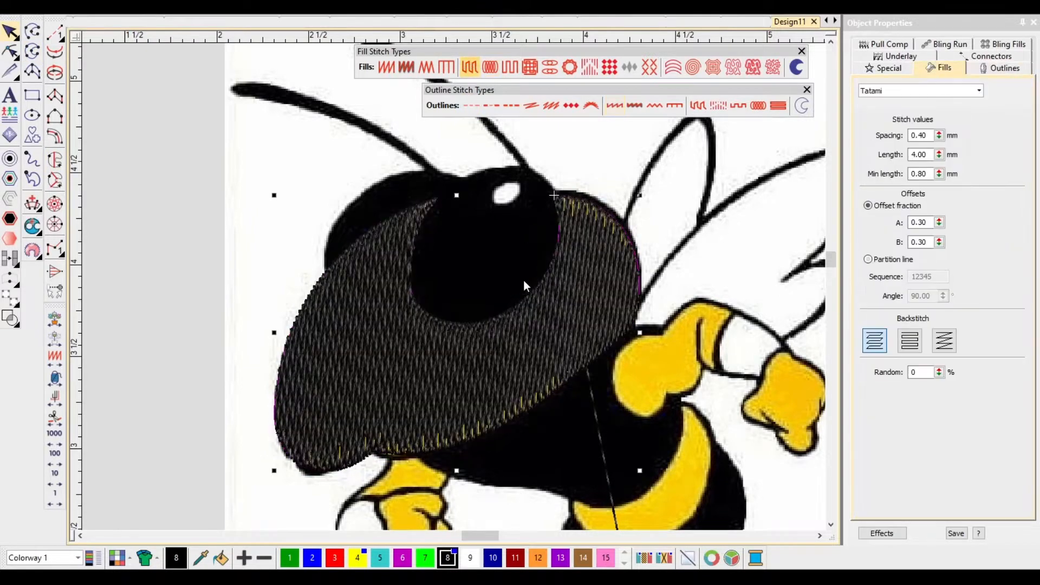
{"action": "scroll", "coordinate": [438, 281], "scroll_direction": "up", "scroll_amount": 3}
{"action": "scroll", "coordinate": [454, 289], "scroll_direction": "down", "scroll_amount": 3}
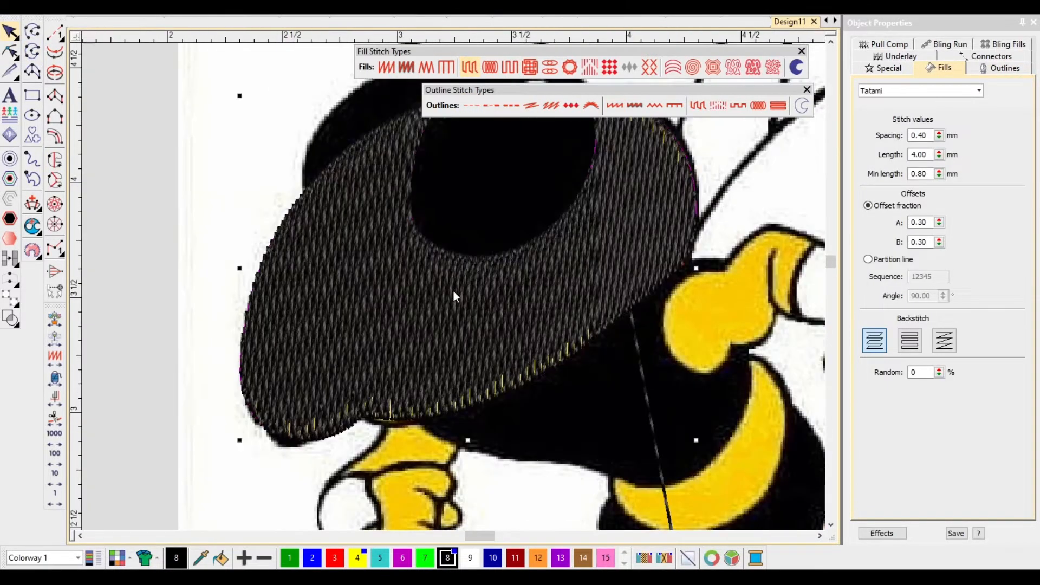
{"action": "left_click", "coordinate": [358, 558]}
{"action": "scroll", "coordinate": [455, 277], "scroll_direction": "down", "scroll_amount": 3}
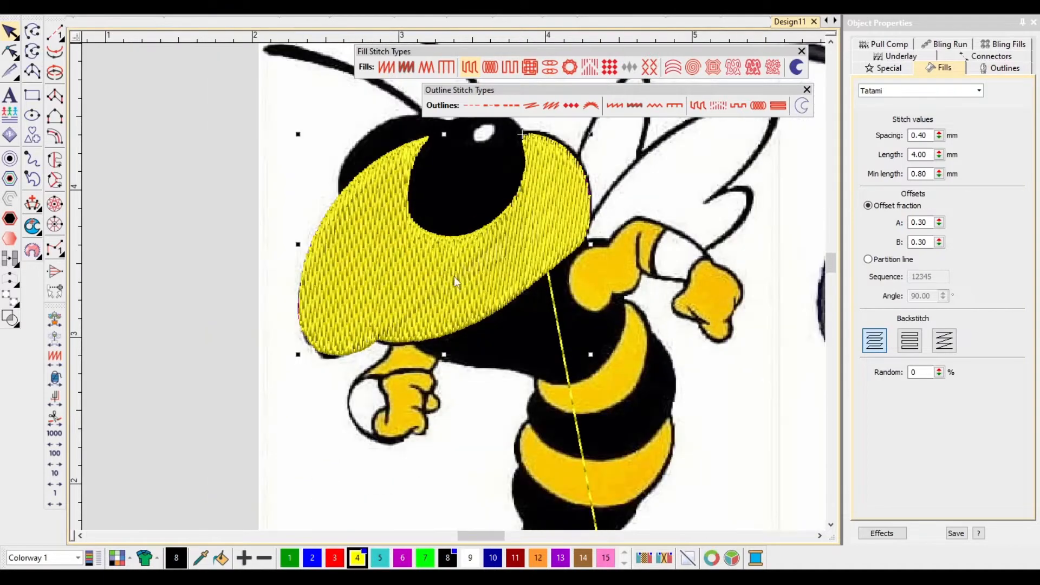
Reshape the yellow head fill by swinging its stitch angle line to a shallow slope toward the bee's bent arm.
{"action": "key", "text": "h"}
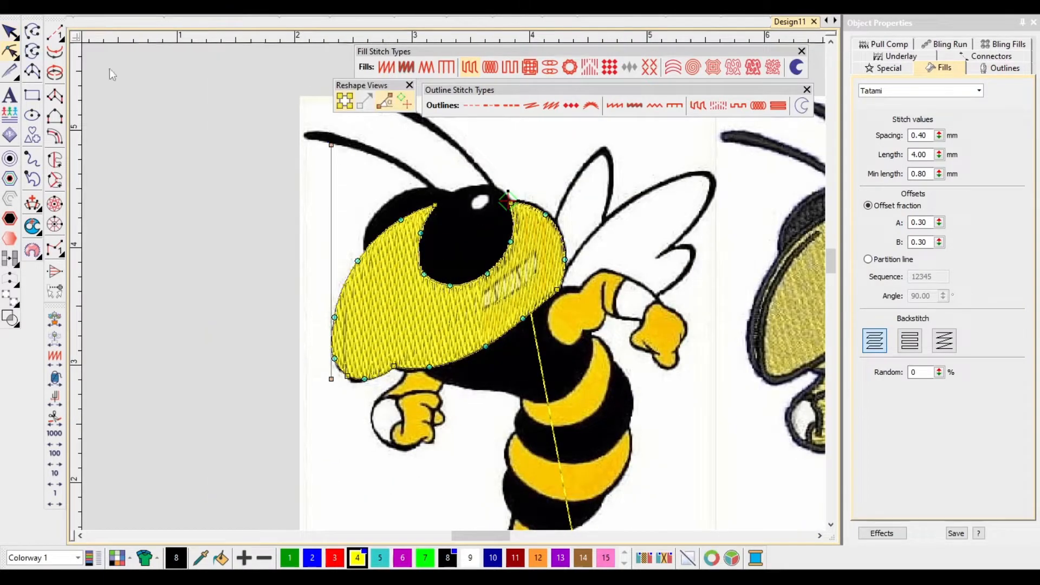
{"action": "key", "text": "Escape"}
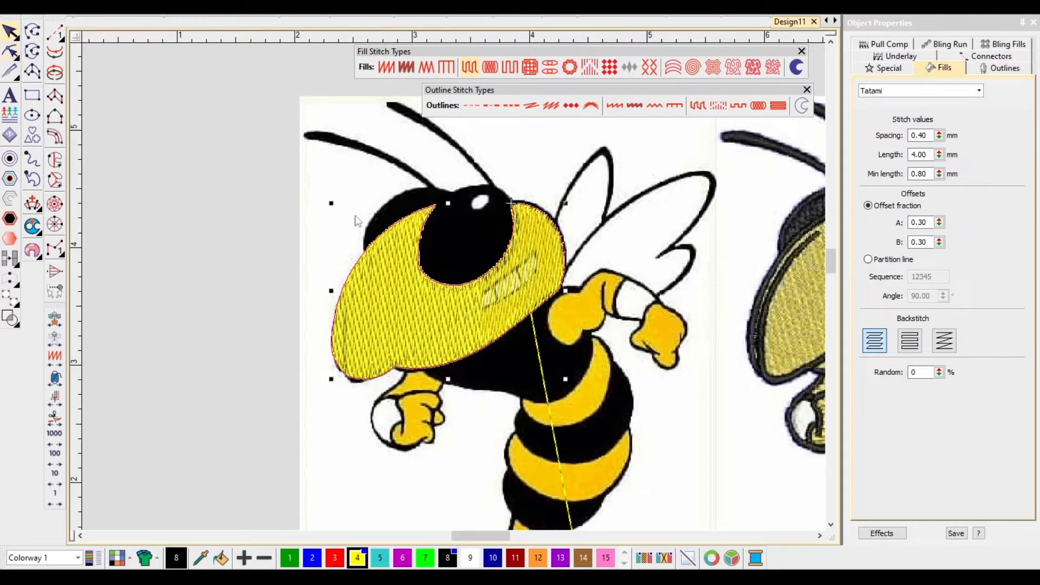
{"action": "key", "text": "h"}
{"action": "left_click_drag", "start_coordinate": [332, 150], "coordinate": [597, 272]}
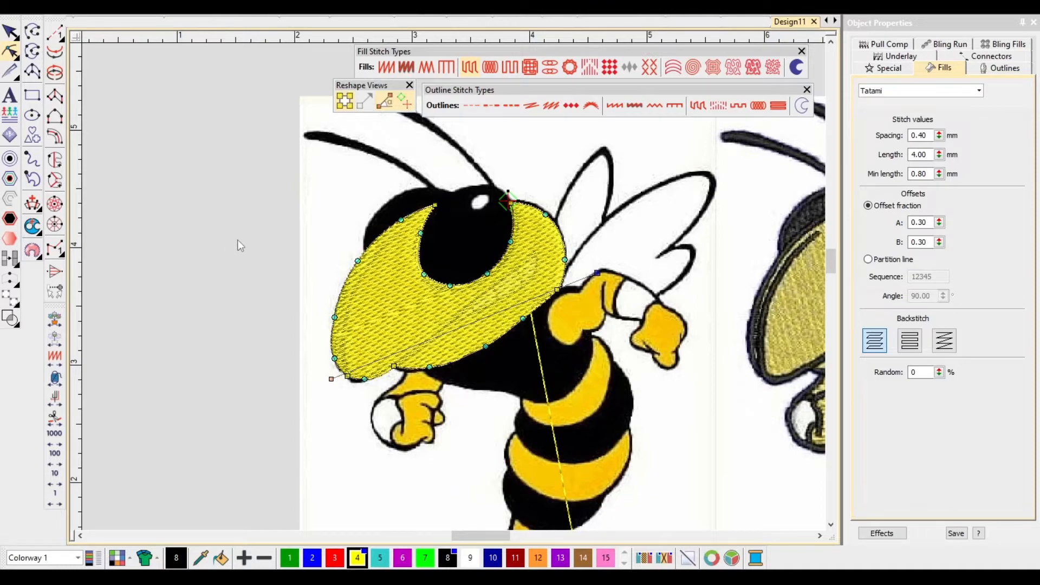
Compare with the stitched bee's head and swing the fill's stitch angle line to a steep tilt toward the outer antenna tip.
{"action": "scroll", "coordinate": [484, 223], "scroll_direction": "down", "scroll_amount": 1}
{"action": "scroll", "coordinate": [671, 273], "scroll_direction": "up", "scroll_amount": 5}
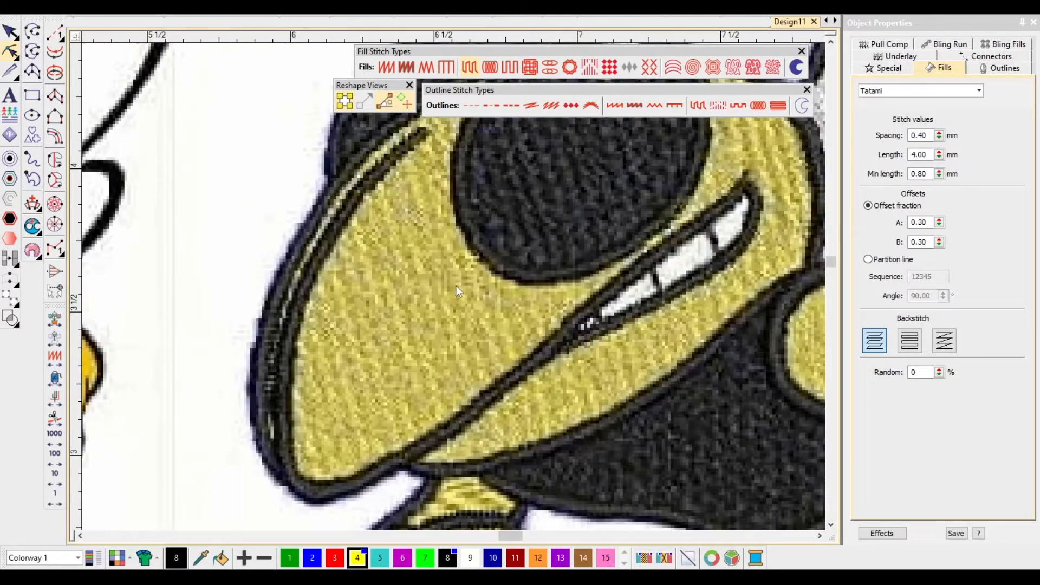
{"action": "scroll", "coordinate": [456, 286], "scroll_direction": "down", "scroll_amount": 4}
{"action": "scroll", "coordinate": [174, 266], "scroll_direction": "down", "scroll_amount": 1}
{"action": "scroll", "coordinate": [450, 293], "scroll_direction": "up", "scroll_amount": 2}
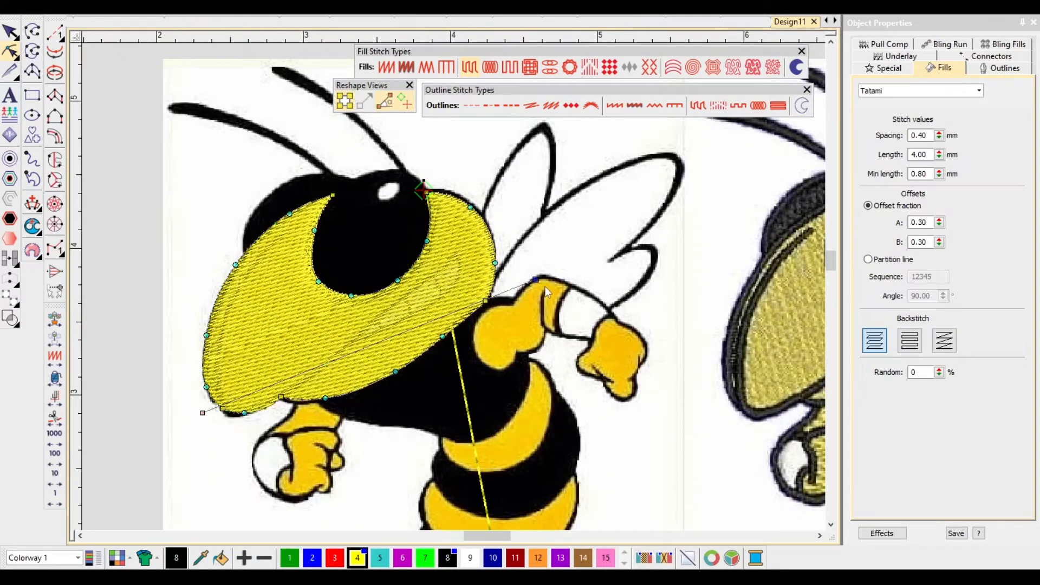
{"action": "left_click_drag", "start_coordinate": [536, 279], "coordinate": [162, 203]}
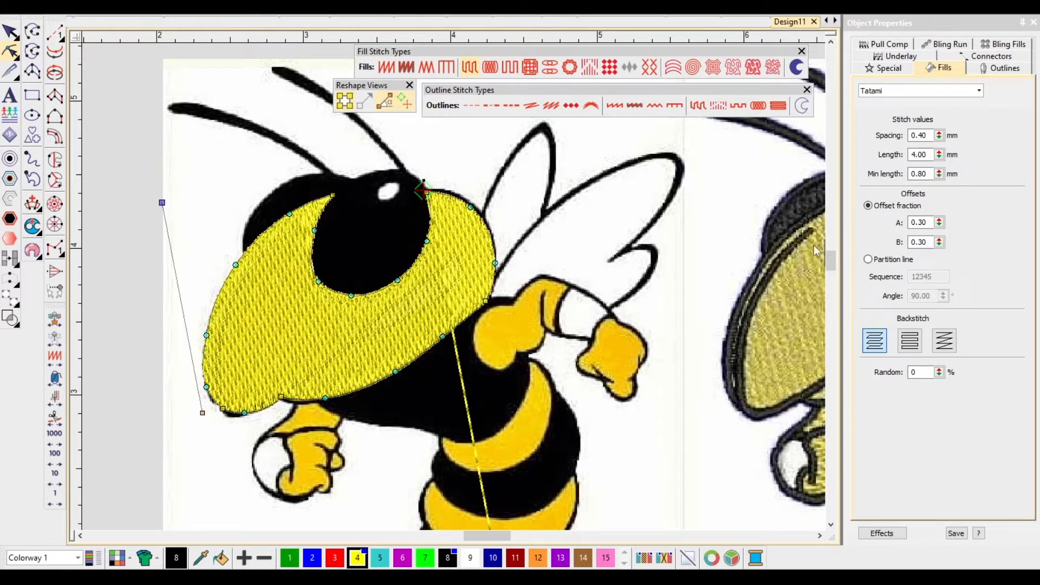
Switch the yellow head fill's offsets to a partition line and tilt its stitch angle line further away from the head.
{"action": "left_click", "coordinate": [869, 259]}
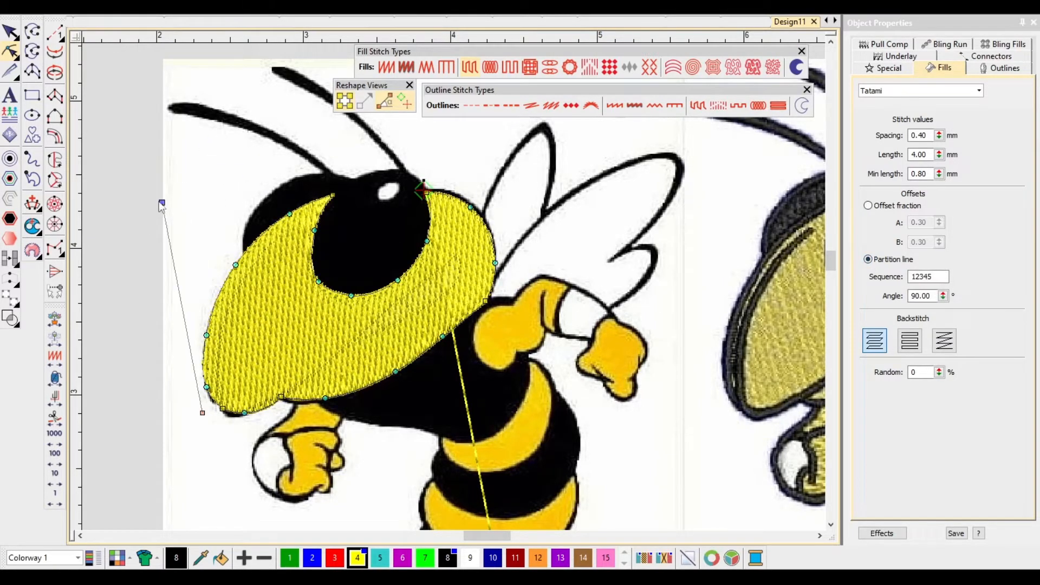
{"action": "left_click_drag", "start_coordinate": [162, 202], "coordinate": [303, 184]}
{"action": "left_click_drag", "start_coordinate": [719, 327], "coordinate": [466, 287]}
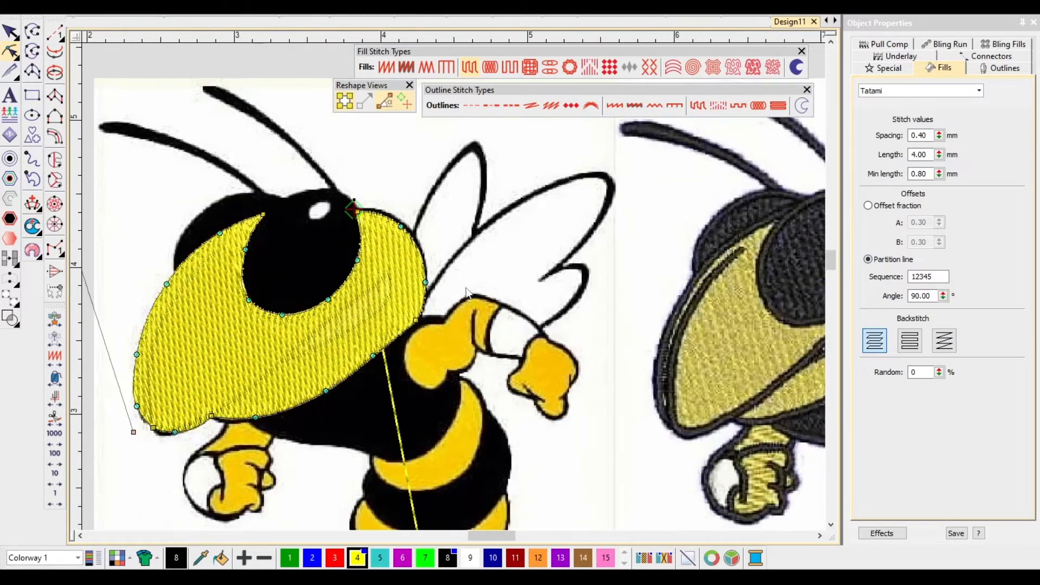
{"action": "scroll", "coordinate": [143, 269], "scroll_direction": "down", "scroll_amount": 1}
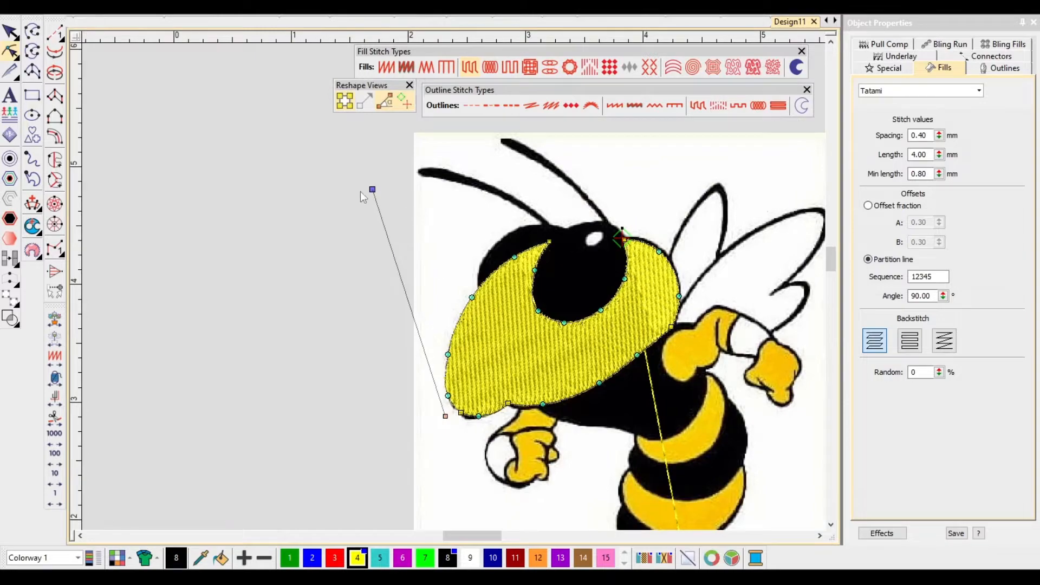
{"action": "left_click_drag", "start_coordinate": [372, 189], "coordinate": [306, 206]}
{"action": "scroll", "coordinate": [572, 310], "scroll_direction": "down", "scroll_amount": 2}
{"action": "scroll", "coordinate": [638, 291], "scroll_direction": "up", "scroll_amount": 2}
{"action": "scroll", "coordinate": [451, 286], "scroll_direction": "down", "scroll_amount": 1}
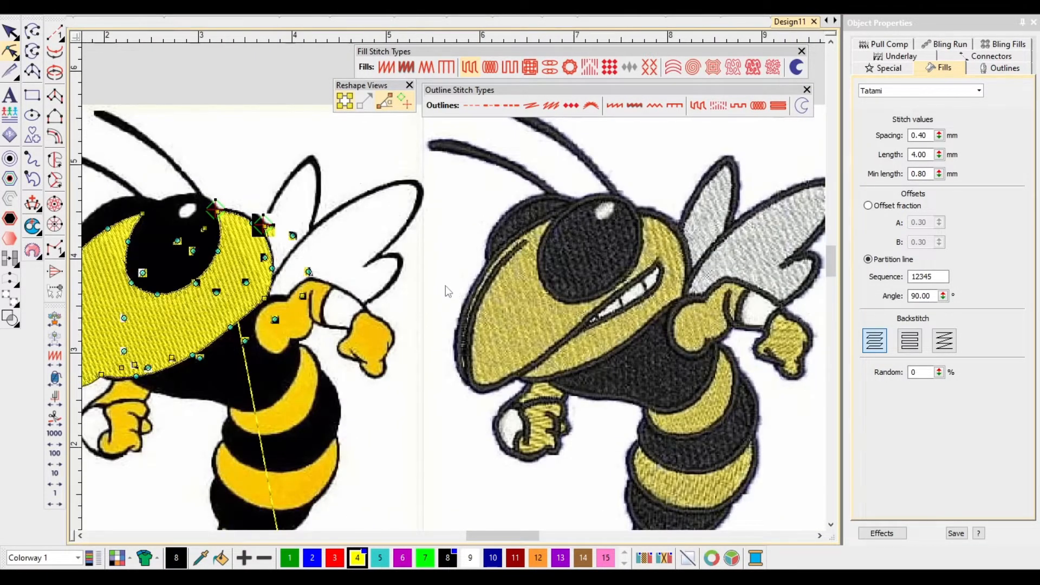
{"action": "scroll", "coordinate": [332, 285], "scroll_direction": "up", "scroll_amount": 1}
{"action": "key", "text": "Escape"}
{"action": "scroll", "coordinate": [423, 306], "scroll_direction": "down", "scroll_amount": 2}
Examine the yellow head fill's stitch direction and its outline around the large eye against the bee artwork.
{"action": "left_click", "coordinate": [295, 176]}
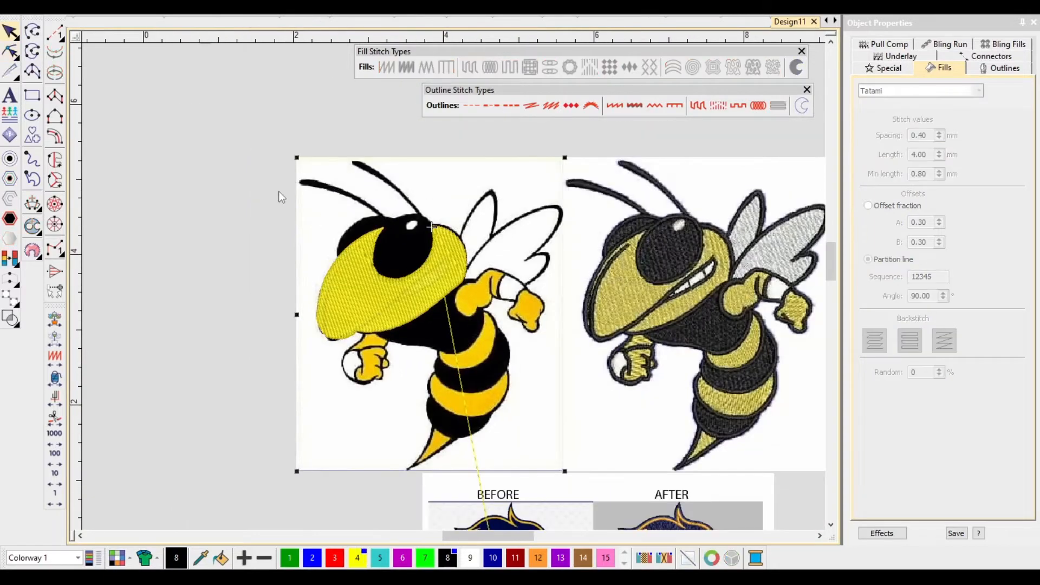
{"action": "left_click", "coordinate": [279, 191]}
{"action": "scroll", "coordinate": [524, 312], "scroll_direction": "up", "scroll_amount": 4}
{"action": "scroll", "coordinate": [454, 287], "scroll_direction": "down", "scroll_amount": 3}
{"action": "scroll", "coordinate": [371, 243], "scroll_direction": "up", "scroll_amount": 2}
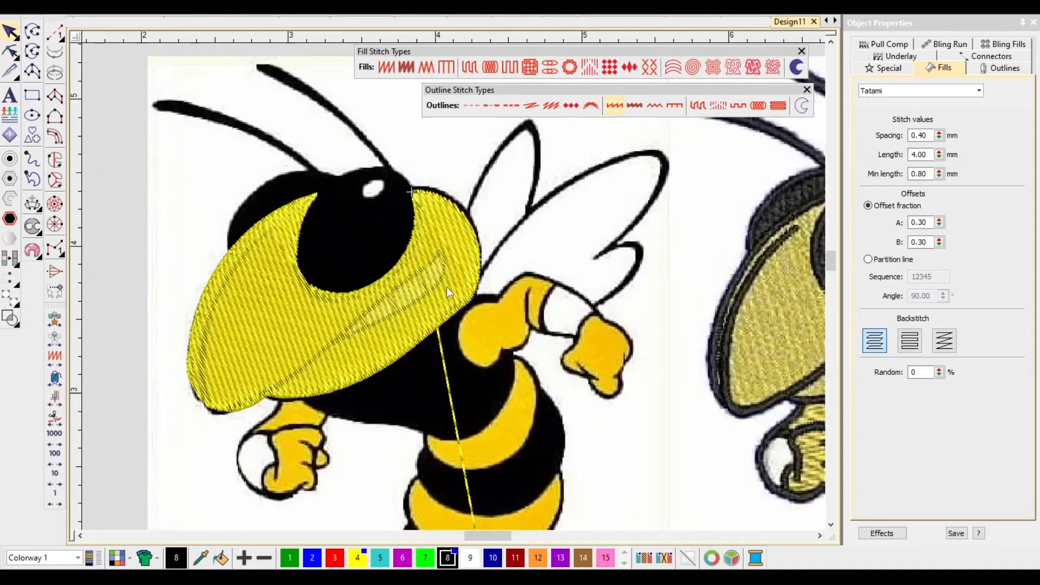
{"action": "scroll", "coordinate": [450, 286], "scroll_direction": "down", "scroll_amount": 3}
{"action": "scroll", "coordinate": [453, 286], "scroll_direction": "up", "scroll_amount": 1}
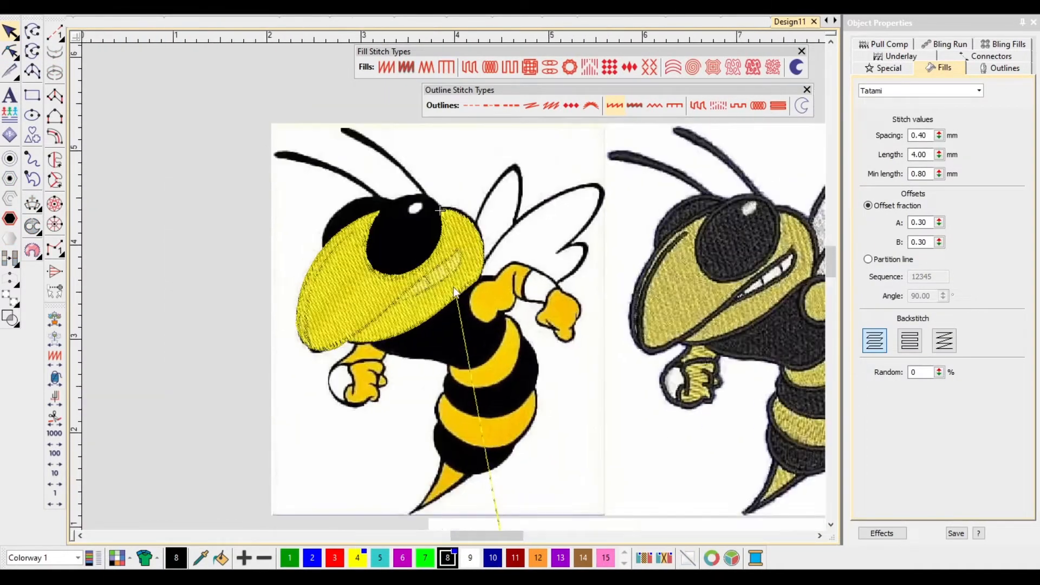
{"action": "scroll", "coordinate": [454, 291], "scroll_direction": "up", "scroll_amount": 1}
{"action": "scroll", "coordinate": [454, 291], "scroll_direction": "up", "scroll_amount": 2}
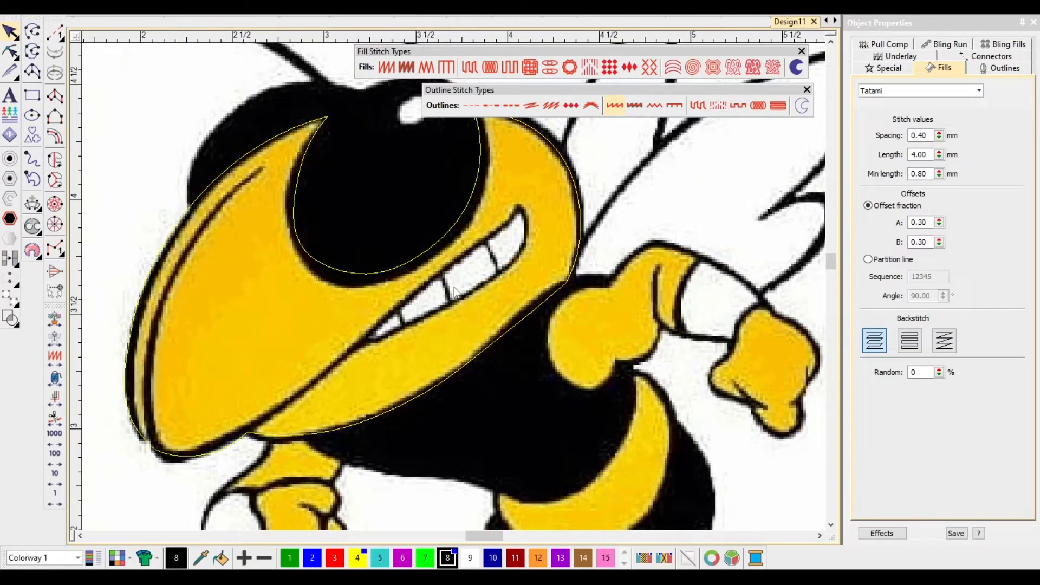
{"action": "scroll", "coordinate": [454, 291], "scroll_direction": "down", "scroll_amount": 2}
{"action": "left_click", "coordinate": [450, 295]}
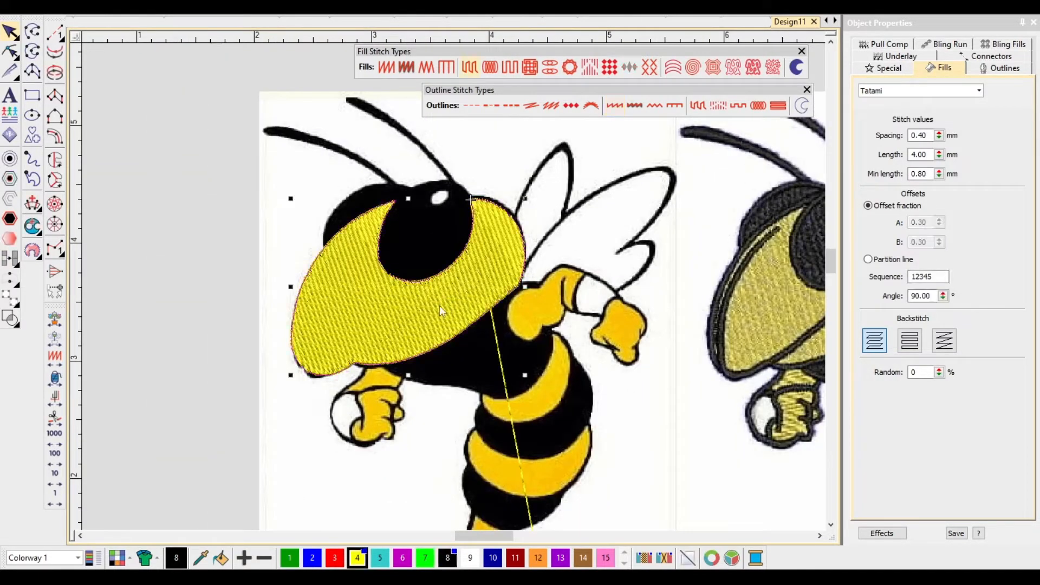
{"action": "scroll", "coordinate": [432, 271], "scroll_direction": "up", "scroll_amount": 2}
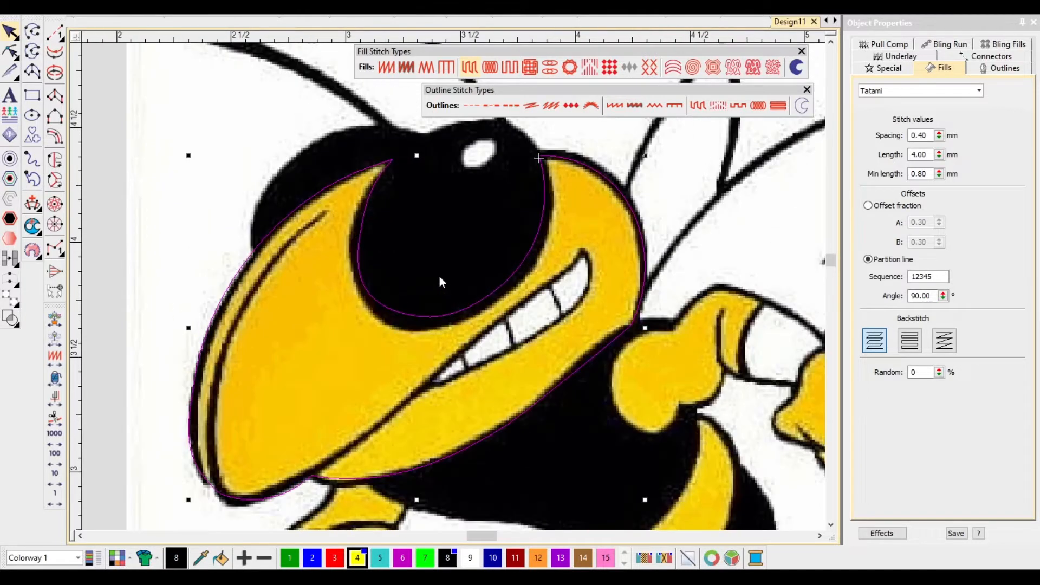
Digitize the large eye as a closed shape with curve points along its edge, filled with black Tatami stitches.
{"action": "left_click", "coordinate": [33, 52]}
{"action": "scroll", "coordinate": [481, 230], "scroll_direction": "down", "scroll_amount": 1}
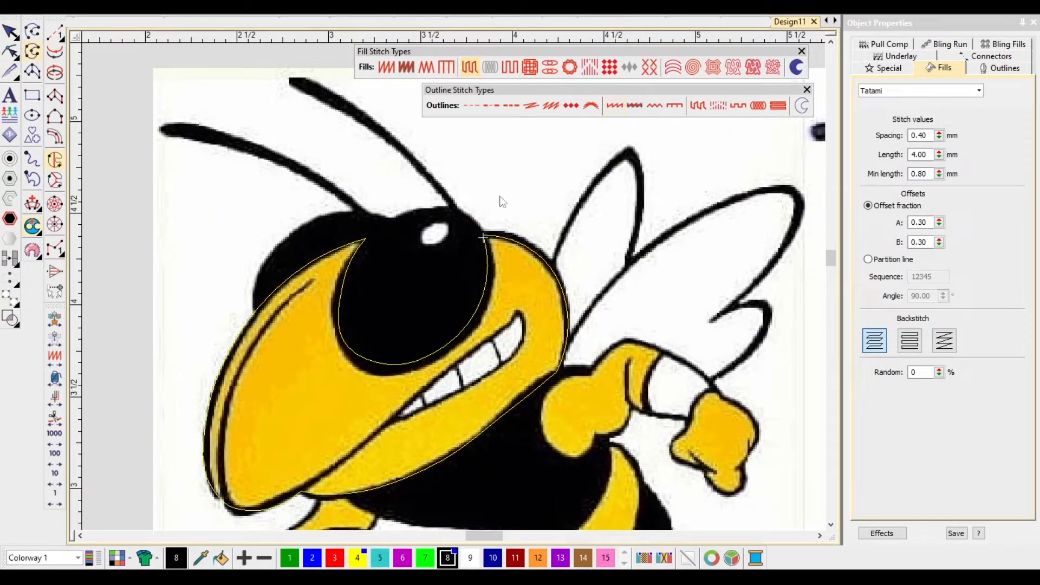
{"action": "left_click", "coordinate": [489, 293]}
{"action": "left_click", "coordinate": [425, 367]}
{"action": "left_click", "coordinate": [333, 324]}
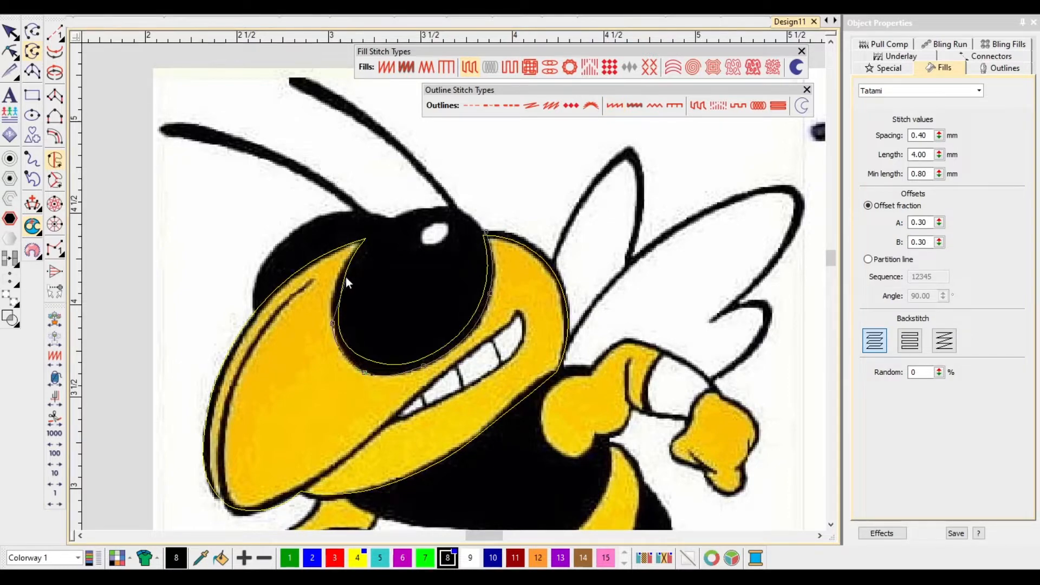
{"action": "left_click", "coordinate": [393, 217]}
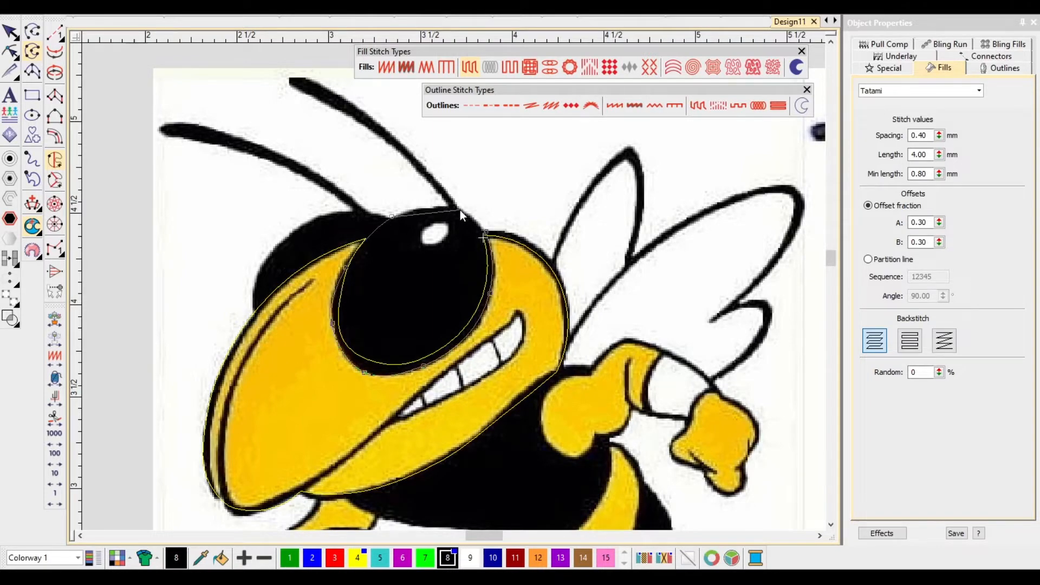
{"action": "left_click", "coordinate": [460, 209]}
{"action": "scroll", "coordinate": [488, 225], "scroll_direction": "up", "scroll_amount": 4}
{"action": "right_click", "coordinate": [450, 287]}
{"action": "key", "text": "Return"}
{"action": "scroll", "coordinate": [451, 289], "scroll_direction": "down", "scroll_amount": 6}
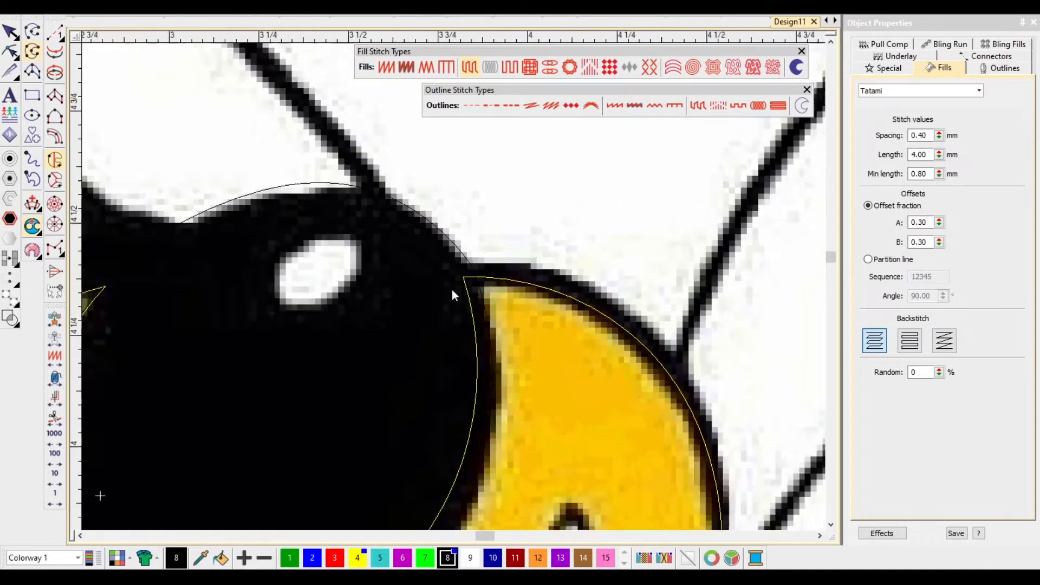
Examine the black eye fill in both stitch view and outline view over the bee artwork.
{"action": "key", "text": "t"}
{"action": "key", "text": "t"}
{"action": "scroll", "coordinate": [451, 289], "scroll_direction": "down", "scroll_amount": 2}
{"action": "scroll", "coordinate": [453, 287], "scroll_direction": "up", "scroll_amount": 4}
{"action": "key", "text": "t"}
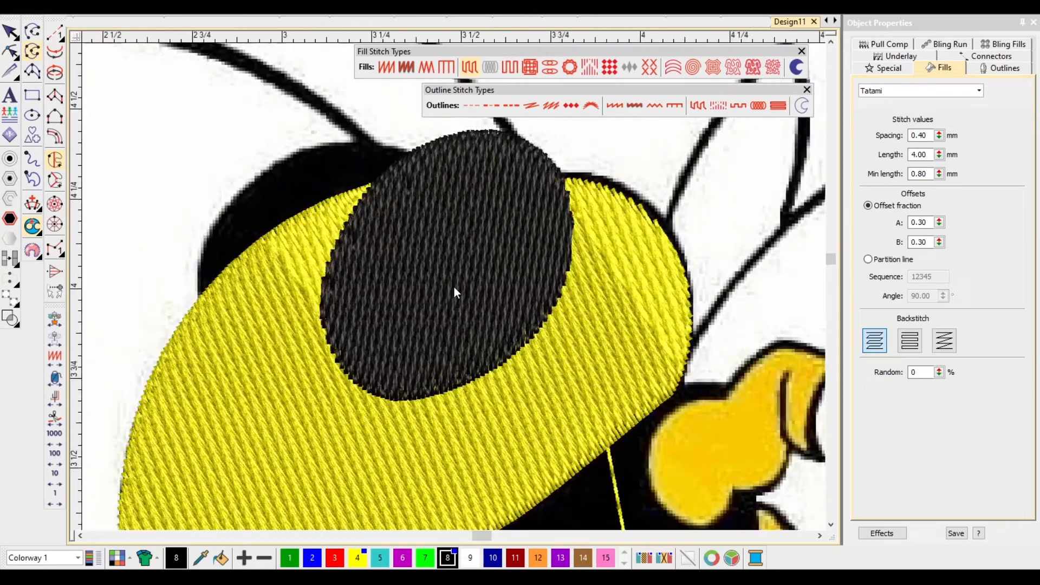
{"action": "scroll", "coordinate": [454, 287], "scroll_direction": "down", "scroll_amount": 1}
{"action": "key", "text": "t"}
{"action": "scroll", "coordinate": [454, 287], "scroll_direction": "down", "scroll_amount": 1}
{"action": "key", "text": "t"}
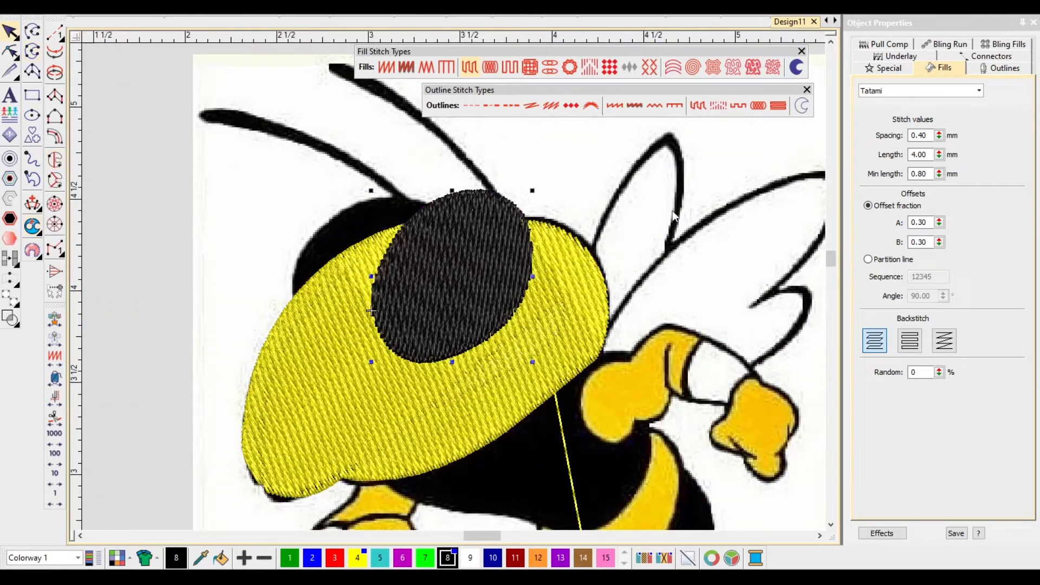
Compare the yellow head outline with the large eye's edge to check how far the two fills overlap.
{"action": "left_click", "coordinate": [586, 310]}
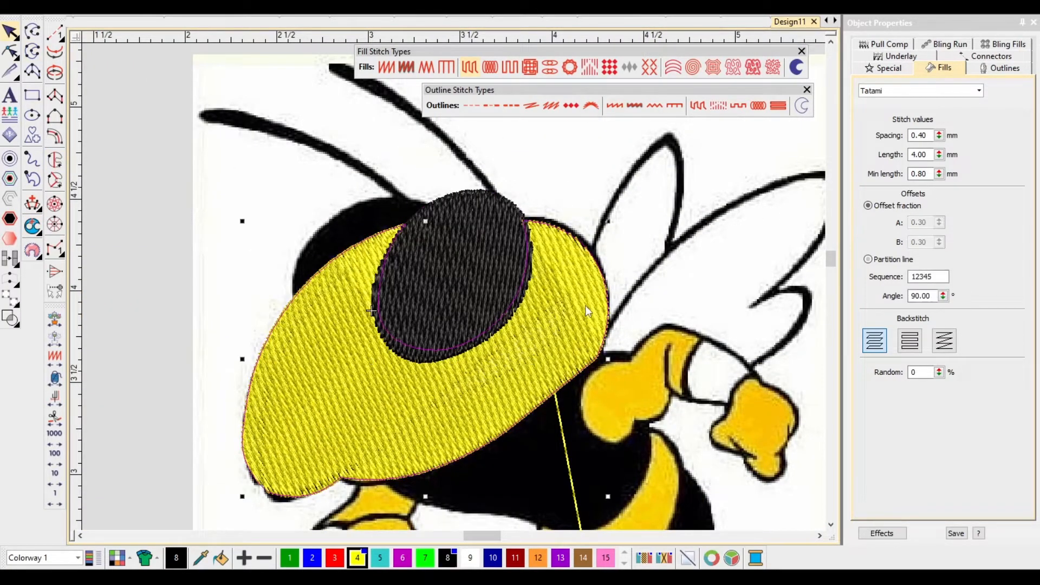
{"action": "key", "text": "t"}
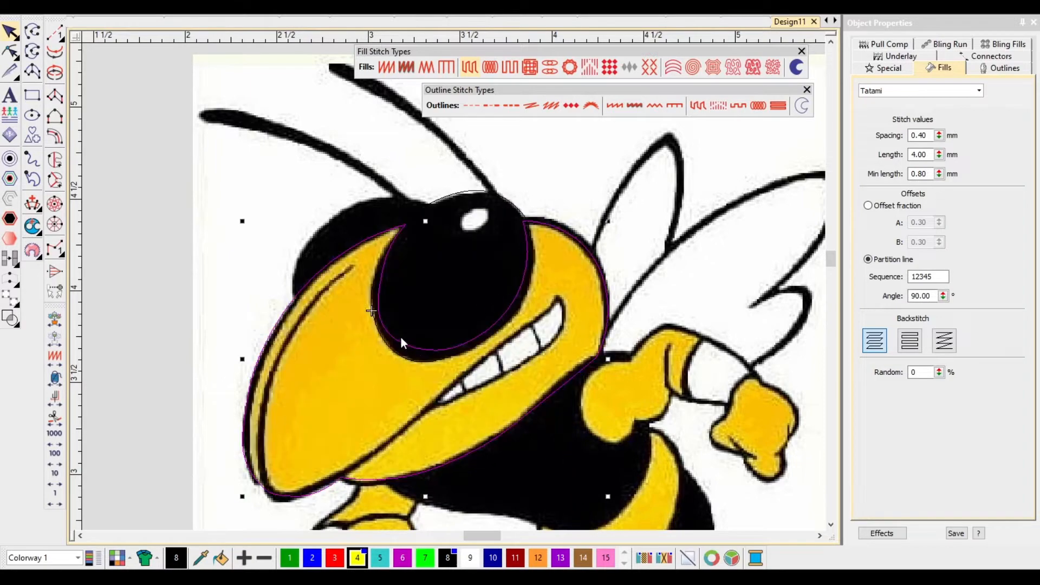
{"action": "scroll", "coordinate": [390, 316], "scroll_direction": "down", "scroll_amount": 1}
{"action": "key", "text": "t"}
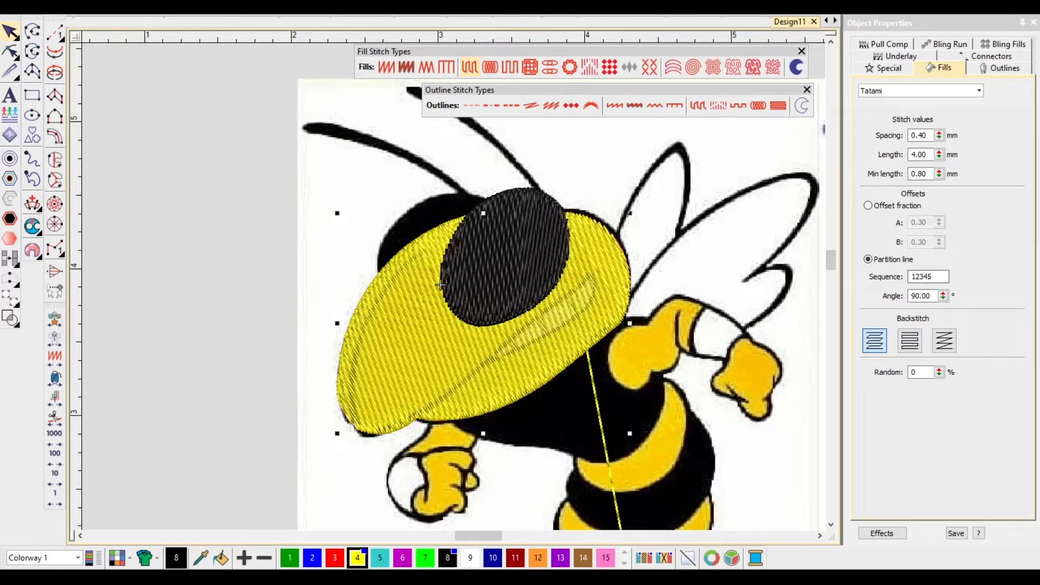
{"action": "key", "text": "Tab"}
{"action": "key", "text": "t"}
{"action": "scroll", "coordinate": [428, 287], "scroll_direction": "up", "scroll_amount": 2}
{"action": "key", "text": "t"}
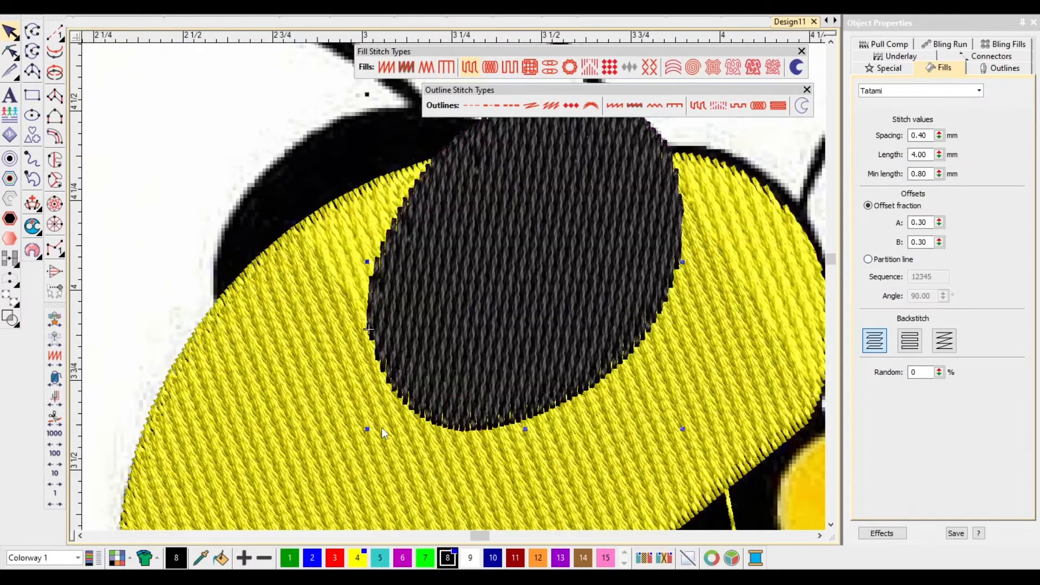
{"action": "key", "text": "t"}
{"action": "left_click", "coordinate": [382, 428]}
{"action": "key", "text": "h"}
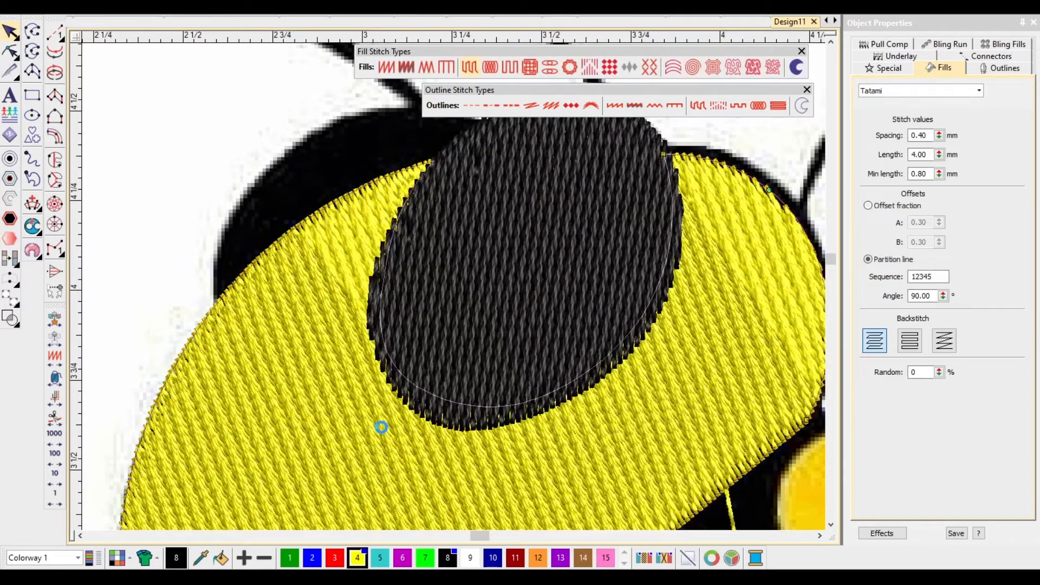
{"action": "key", "text": "Escape"}
Move the black eye fill to the start of the stitching sequence and deselect it.
{"action": "left_click", "coordinate": [368, 328]}
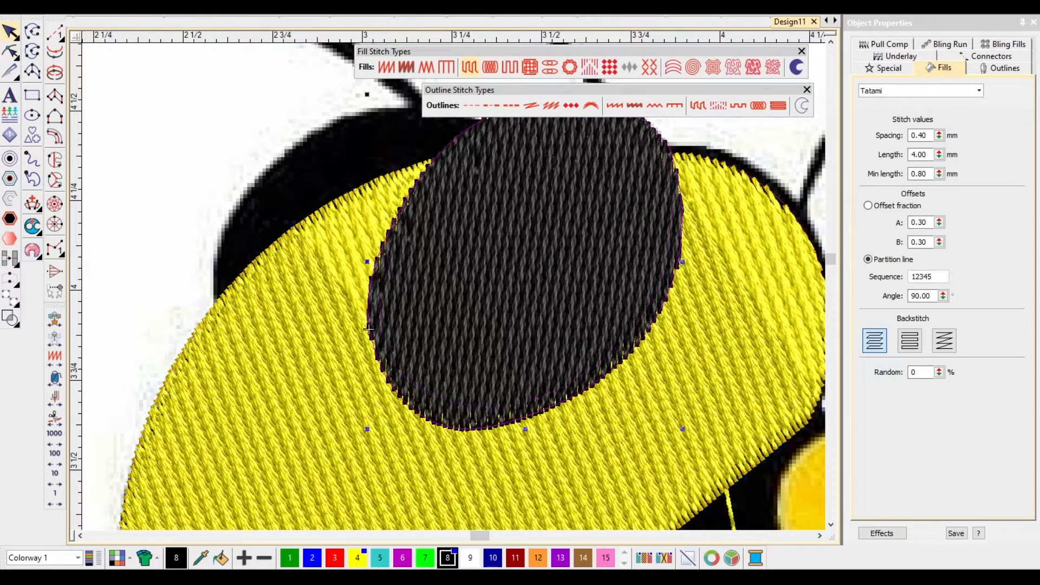
{"action": "key", "text": "ctrl+Home"}
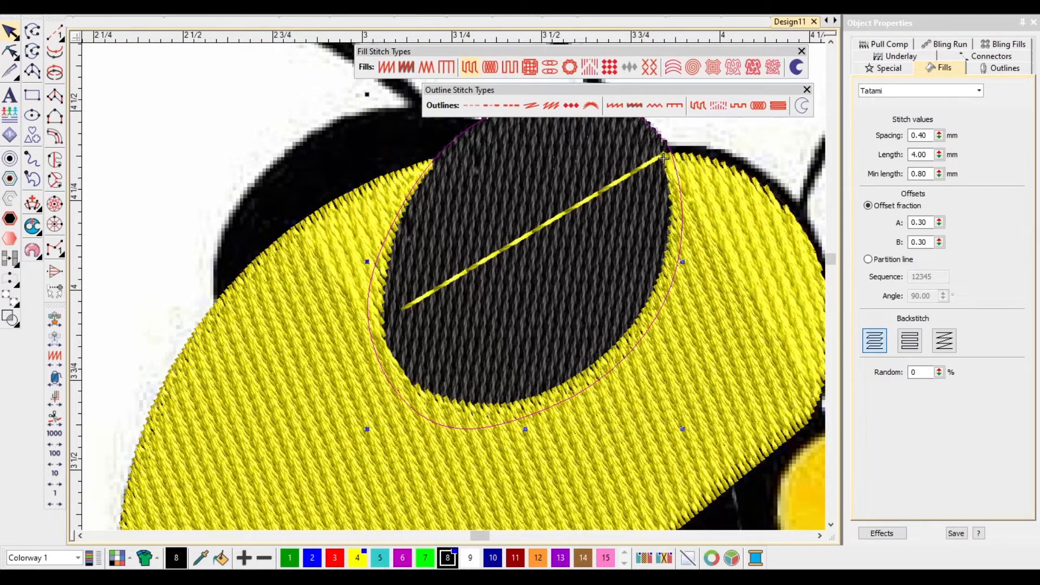
{"action": "scroll", "coordinate": [449, 285], "scroll_direction": "down", "scroll_amount": 5}
{"action": "left_click", "coordinate": [268, 278]}
{"action": "key", "text": "t"}
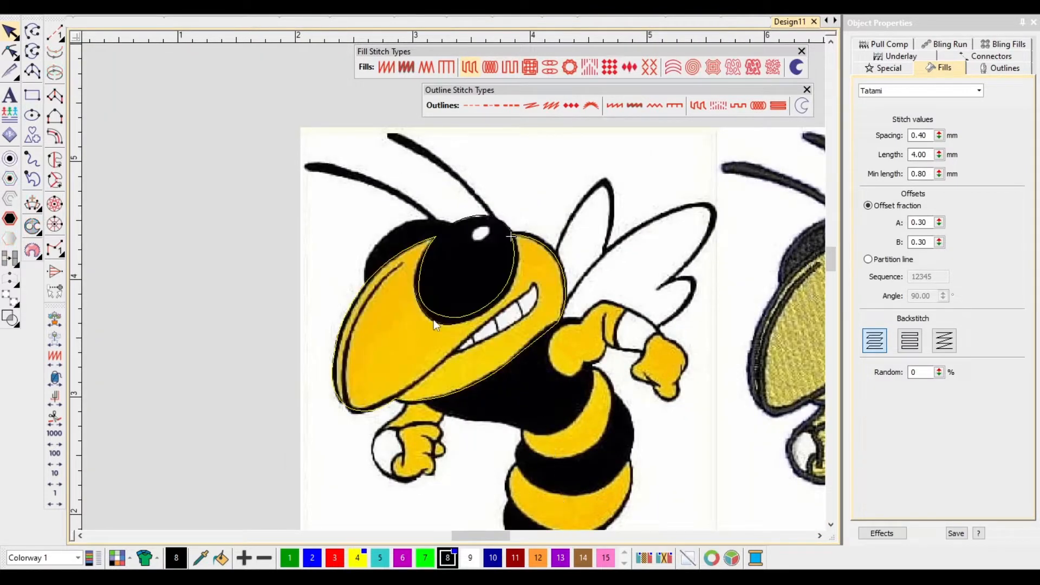
Select the yellow head fill and examine its border around the large eye in stitch and outline views.
{"action": "scroll", "coordinate": [434, 326], "scroll_direction": "up", "scroll_amount": 3}
{"action": "key", "text": "t"}
{"action": "left_click", "coordinate": [452, 330]}
{"action": "scroll", "coordinate": [452, 328], "scroll_direction": "down", "scroll_amount": 2}
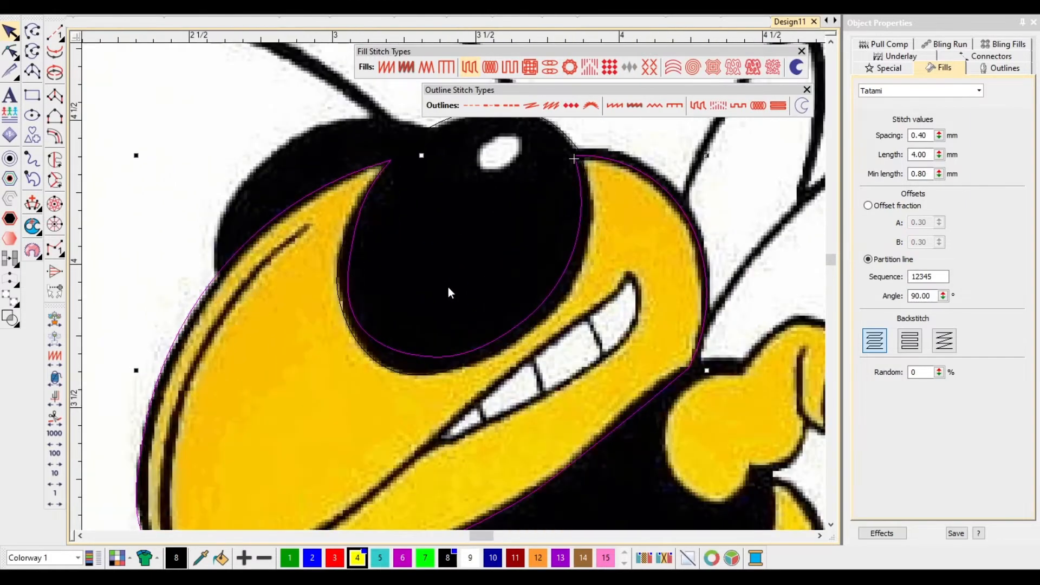
{"action": "scroll", "coordinate": [451, 286], "scroll_direction": "down", "scroll_amount": 3}
{"action": "key", "text": "t"}
{"action": "scroll", "coordinate": [454, 285], "scroll_direction": "up", "scroll_amount": 3}
{"action": "key", "text": "t"}
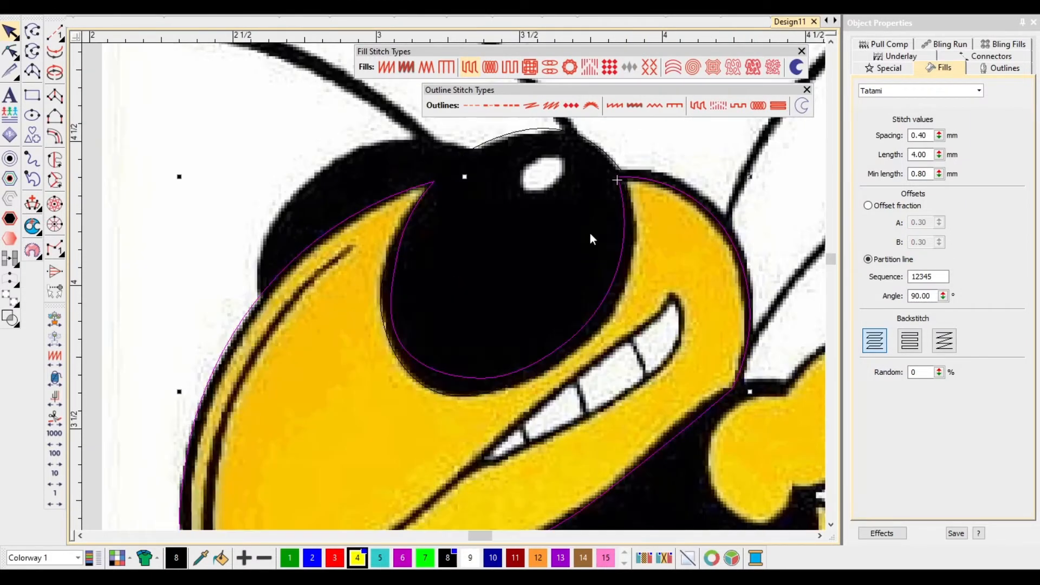
{"action": "key", "text": "t"}
{"action": "scroll", "coordinate": [561, 216], "scroll_direction": "down", "scroll_amount": 4}
{"action": "scroll", "coordinate": [444, 298], "scroll_direction": "up", "scroll_amount": 3}
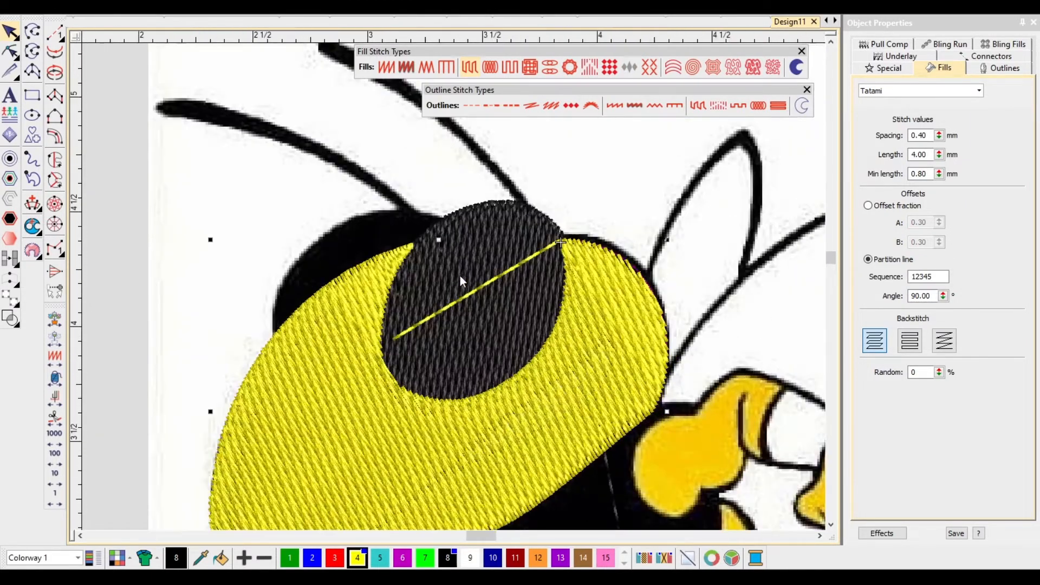
{"action": "key", "text": "t"}
{"action": "key", "text": "t"}
{"action": "scroll", "coordinate": [401, 301], "scroll_direction": "up", "scroll_amount": 3}
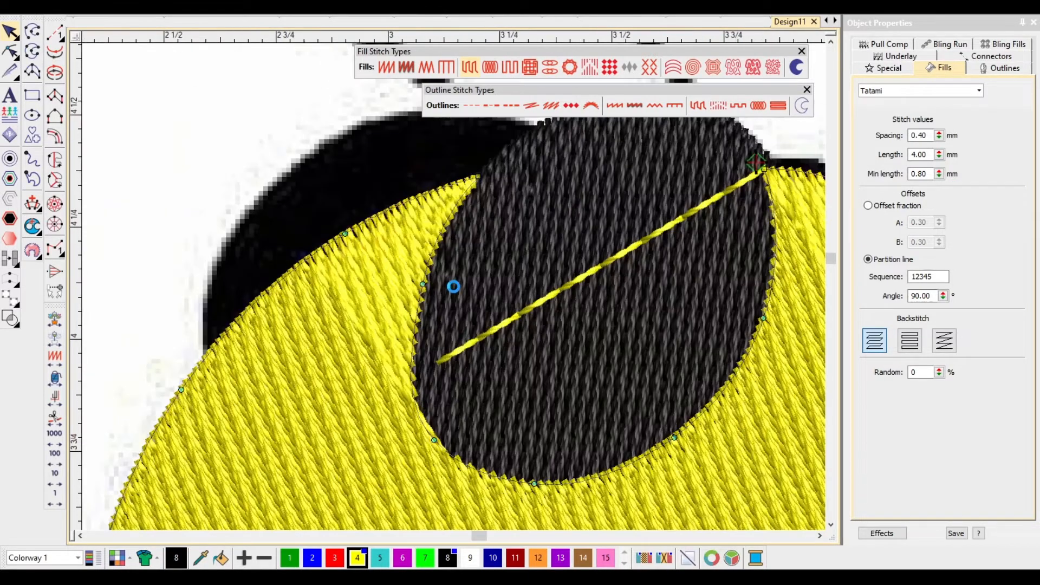
Reshape the yellow head fill's inner edge by moving its curve points outward onto the large eye's drawn contour.
{"action": "key", "text": "h"}
{"action": "left_click_drag", "start_coordinate": [421, 284], "coordinate": [403, 287]}
{"action": "scroll", "coordinate": [414, 324], "scroll_direction": "down", "scroll_amount": 1}
{"action": "key", "text": "t"}
{"action": "key", "text": "t"}
{"action": "left_click_drag", "start_coordinate": [473, 380], "coordinate": [467, 397]}
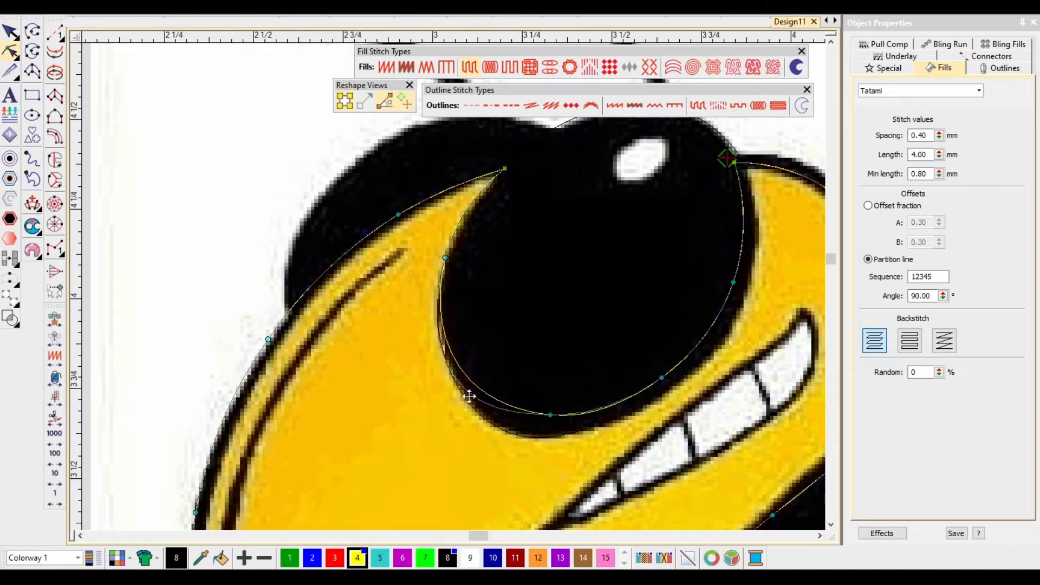
{"action": "left_click_drag", "start_coordinate": [551, 414], "coordinate": [550, 435]}
{"action": "left_click_drag", "start_coordinate": [672, 382], "coordinate": [673, 388]}
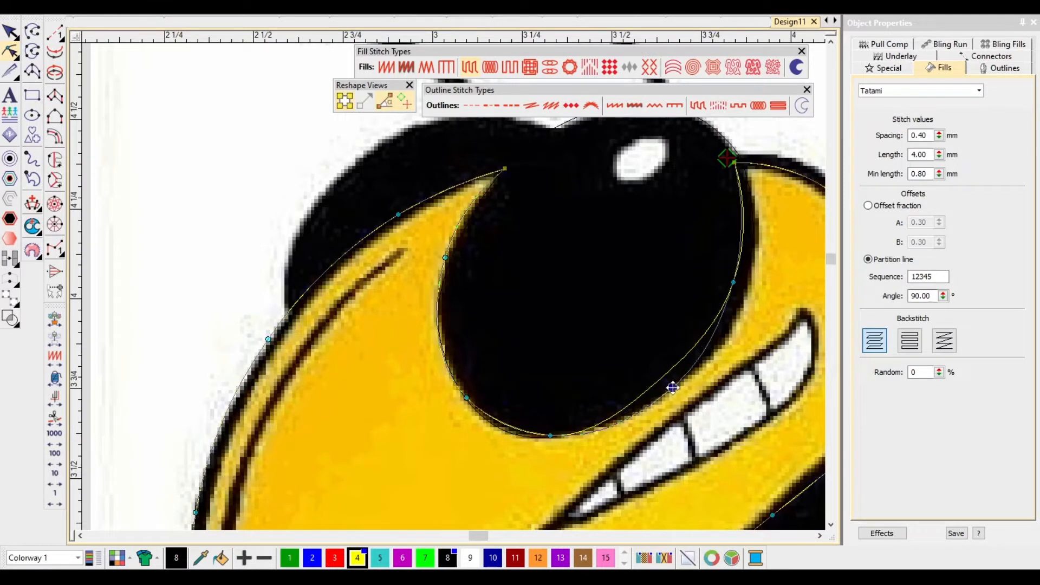
{"action": "key", "text": "t"}
{"action": "left_click_drag", "start_coordinate": [734, 283], "coordinate": [753, 274]}
{"action": "left_click", "coordinate": [736, 162]}
{"action": "mouse_move", "coordinate": [435, 280]}
{"action": "left_mouse_down"}
{"action": "mouse_move", "coordinate": [432, 293]}
{"action": "mouse_move", "coordinate": [442, 283]}
{"action": "left_mouse_up"}
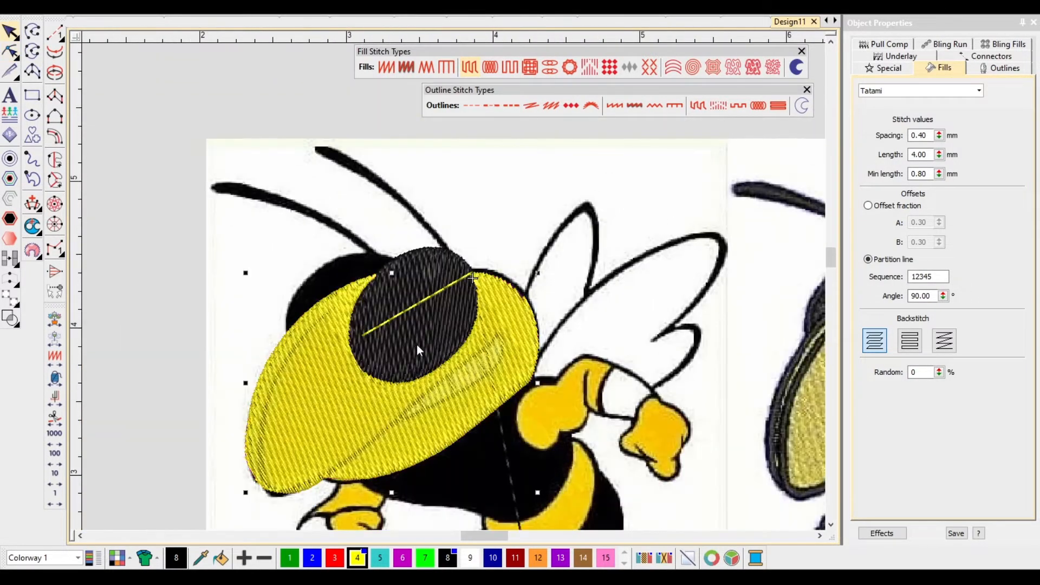
Cut the black eye fill and paste it back so it stitches after the yellow head, and deselect it.
{"action": "scroll", "coordinate": [444, 292], "scroll_direction": "up", "scroll_amount": 5}
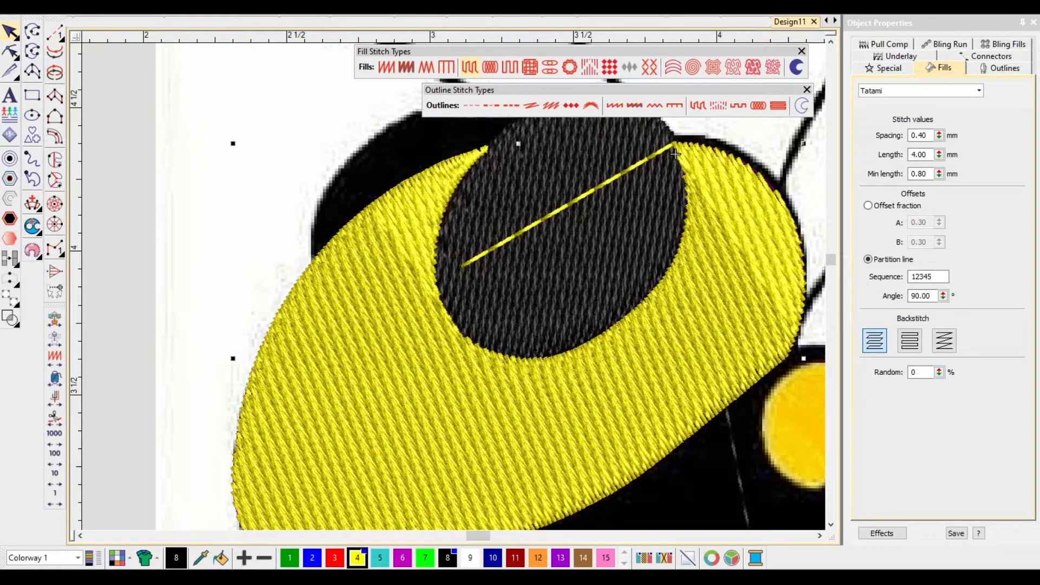
{"action": "left_click", "coordinate": [676, 154]}
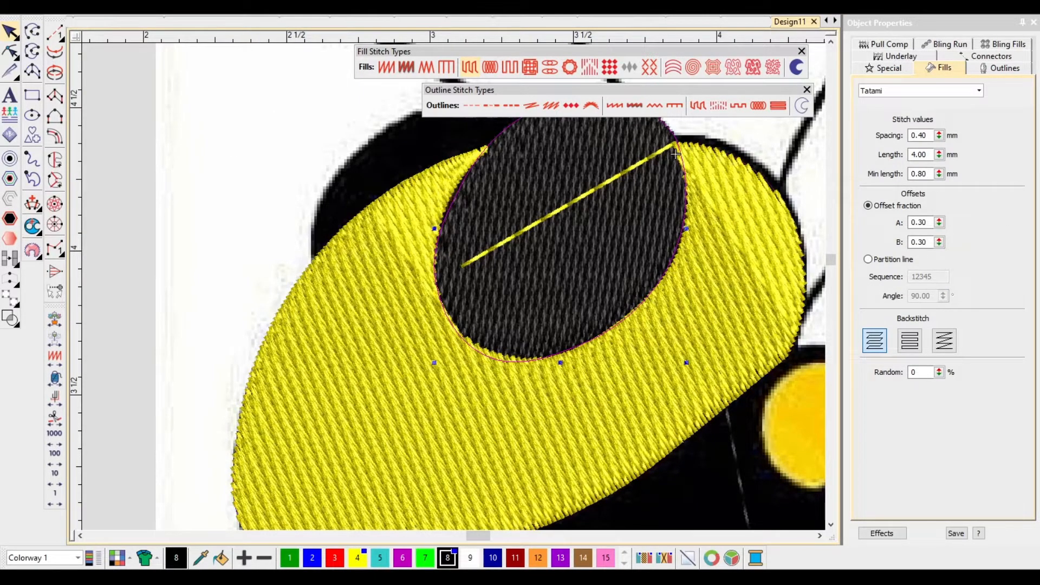
{"action": "key", "text": "ctrl+x"}
{"action": "key", "text": "ctrl+v"}
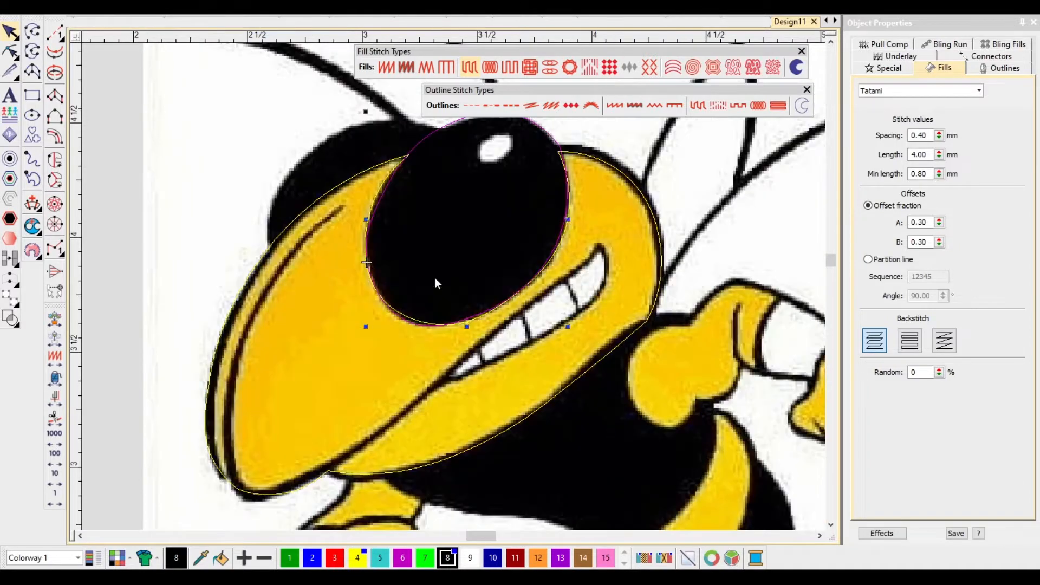
{"action": "left_click", "coordinate": [179, 226]}
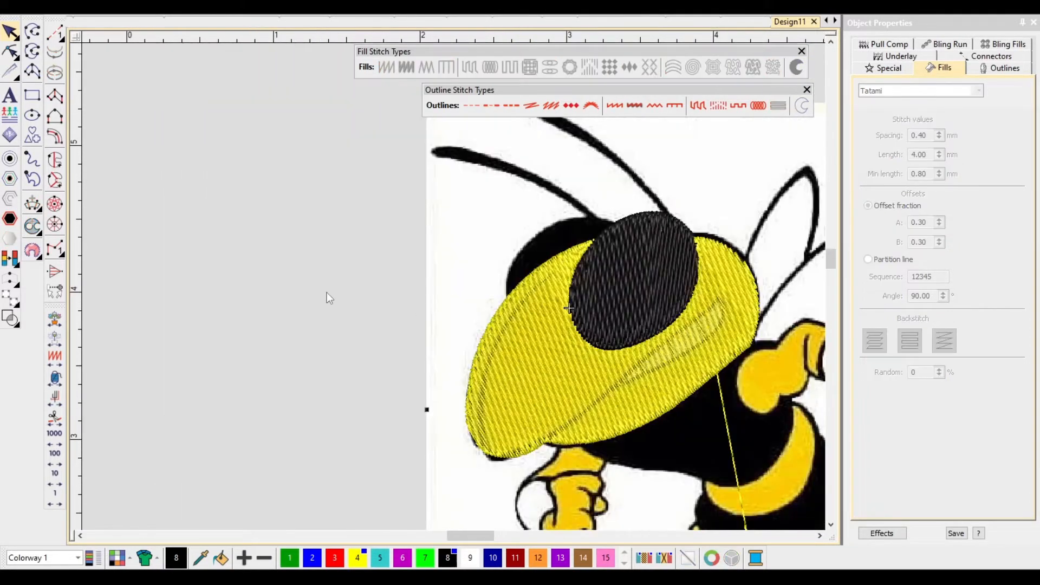
Digitize the white highlight on the large eye as a closed shape along its oval edge.
{"action": "left_click", "coordinate": [326, 291]}
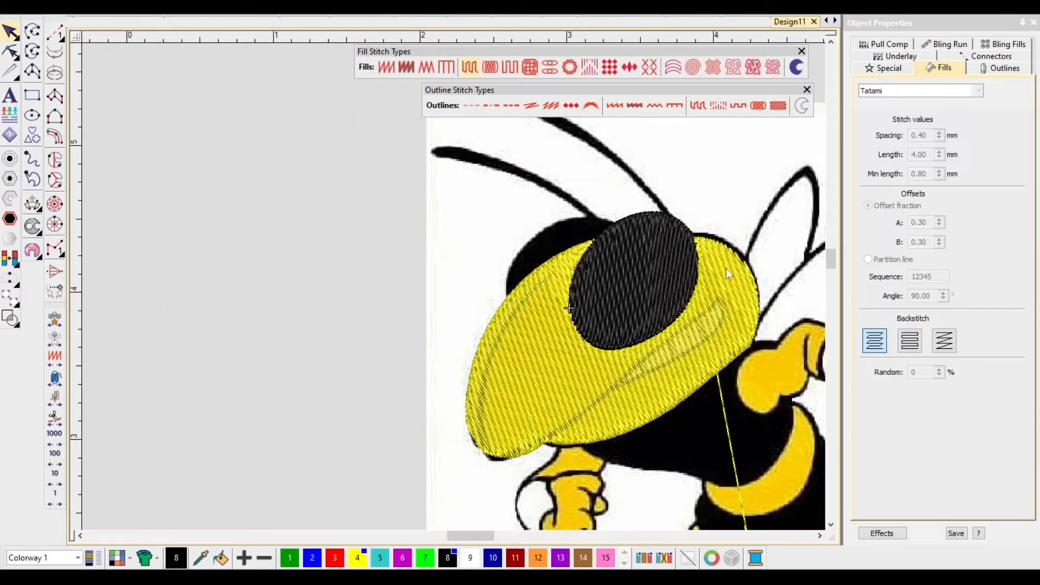
{"action": "key", "text": "s"}
{"action": "scroll", "coordinate": [653, 285], "scroll_direction": "up", "scroll_amount": 5}
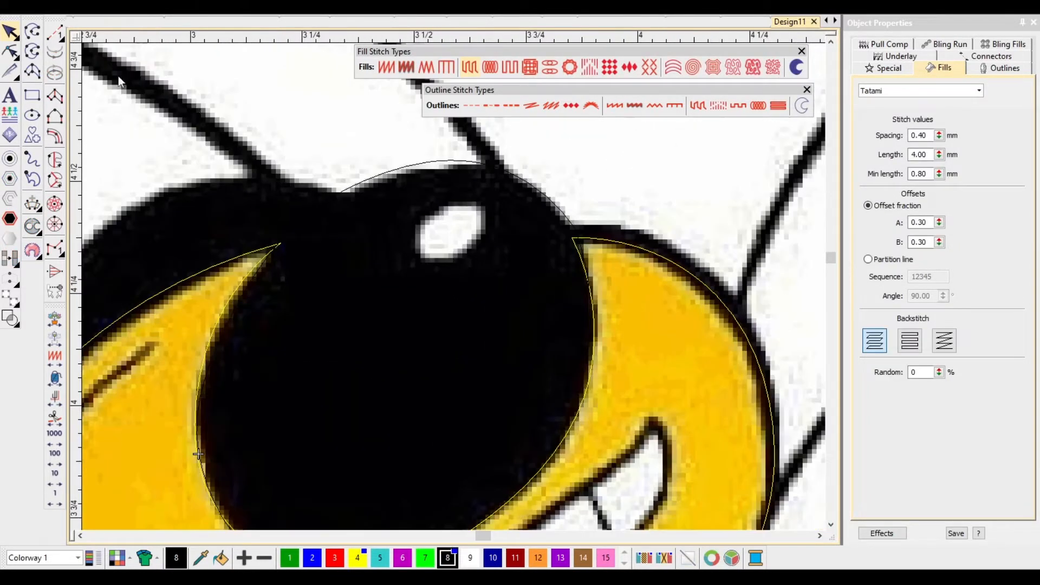
{"action": "left_click", "coordinate": [34, 51]}
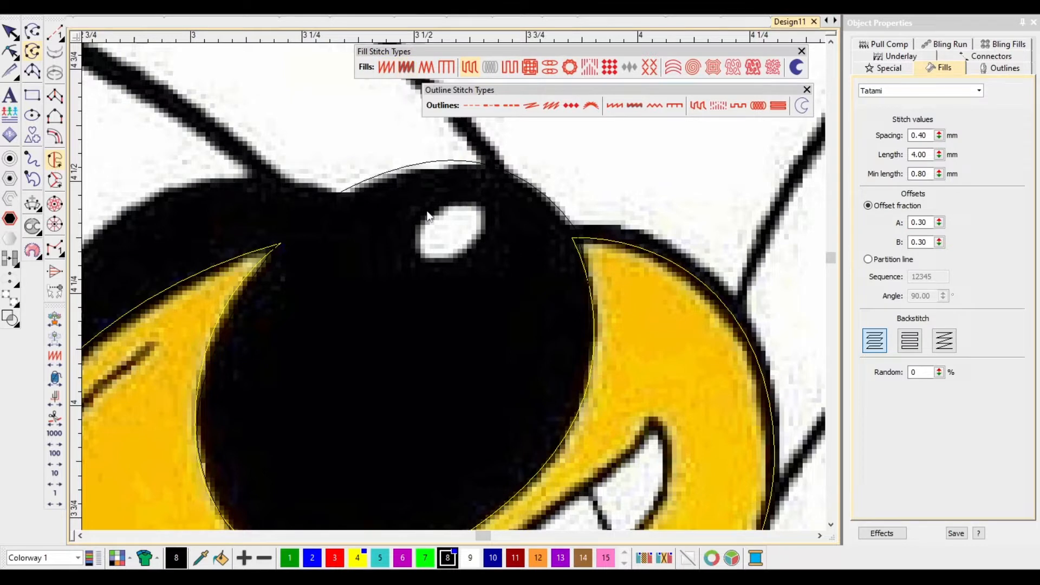
{"action": "scroll", "coordinate": [459, 276], "scroll_direction": "up", "scroll_amount": 1}
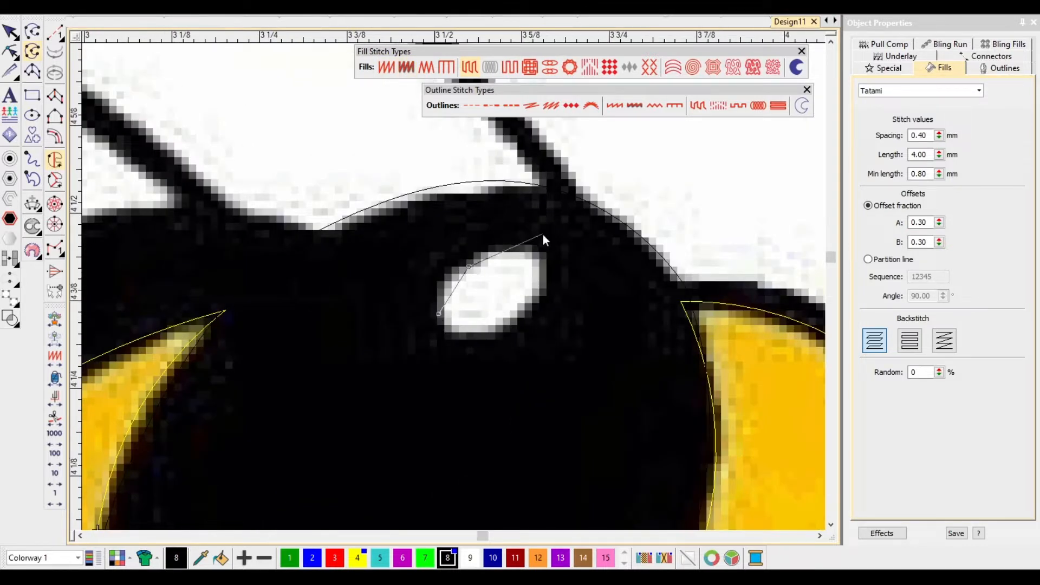
{"action": "left_click", "coordinate": [524, 245]}
{"action": "left_click", "coordinate": [464, 337]}
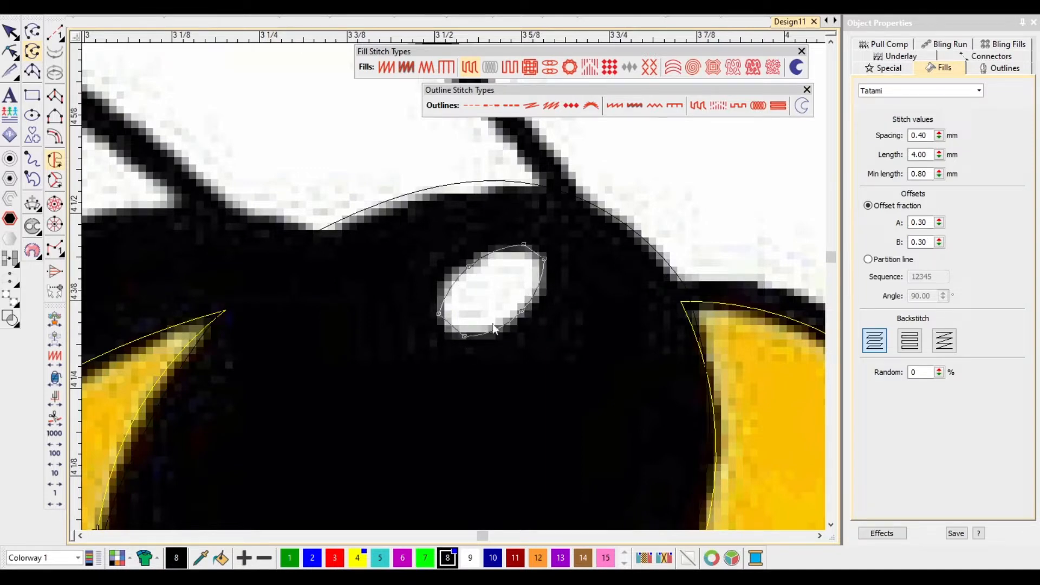
{"action": "key", "text": "Return"}
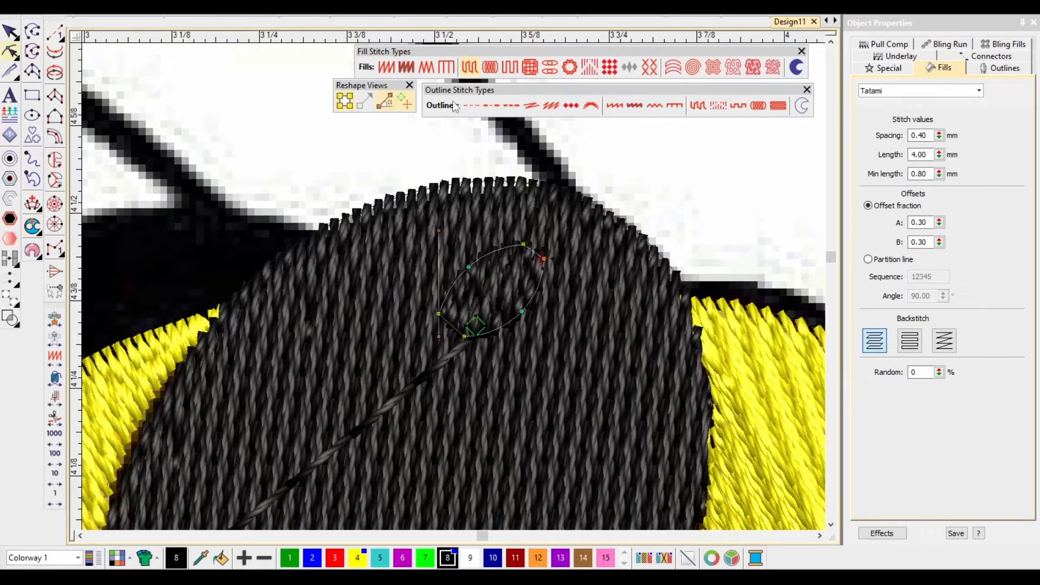
Change the eye highlight to a Satin fill with a stitch angle of about 136° and recolour it white with colour 9.
{"action": "left_click", "coordinate": [386, 67]}
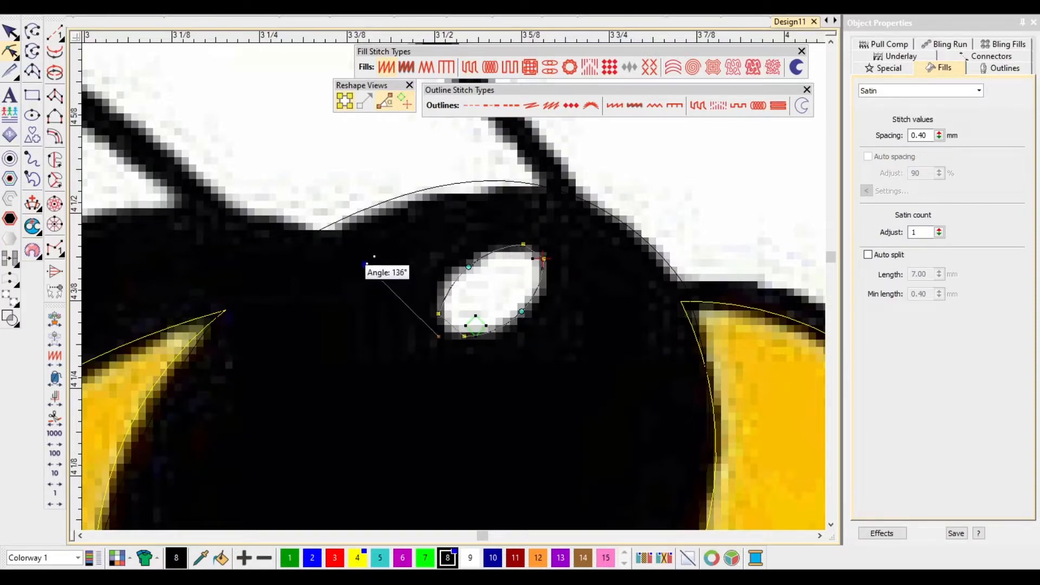
{"action": "left_click", "coordinate": [367, 264]}
{"action": "scroll", "coordinate": [477, 276], "scroll_direction": "up", "scroll_amount": 3}
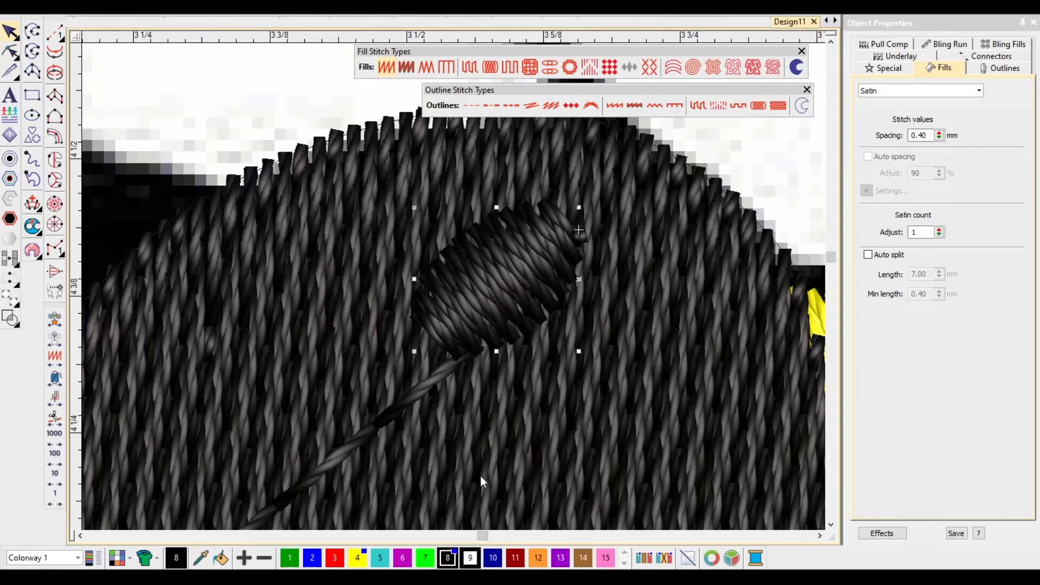
{"action": "scroll", "coordinate": [464, 299], "scroll_direction": "down", "scroll_amount": 5}
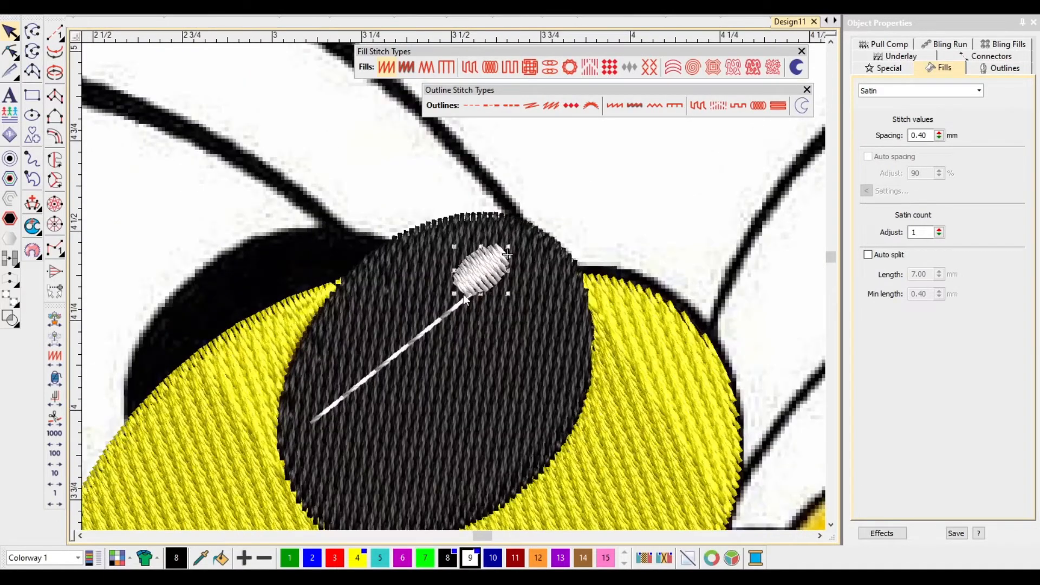
{"action": "scroll", "coordinate": [463, 296], "scroll_direction": "up", "scroll_amount": 2}
{"action": "scroll", "coordinate": [434, 291], "scroll_direction": "down", "scroll_amount": 1}
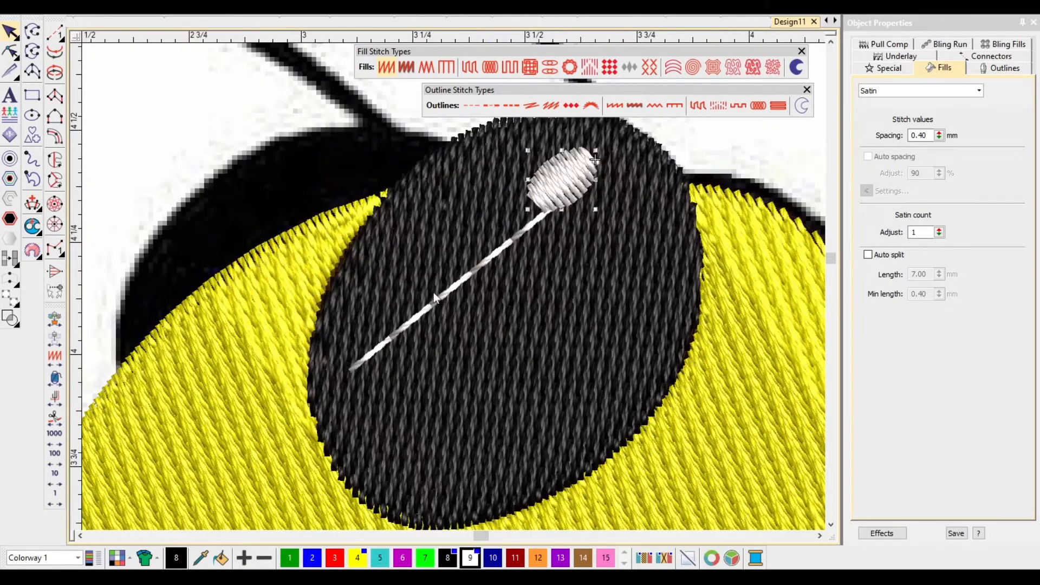
Set the black eye fill's after-object connector to Jump to remove the running stitch leading to the highlight, and deselect it.
{"action": "left_click", "coordinate": [421, 320]}
{"action": "left_click", "coordinate": [1002, 58]}
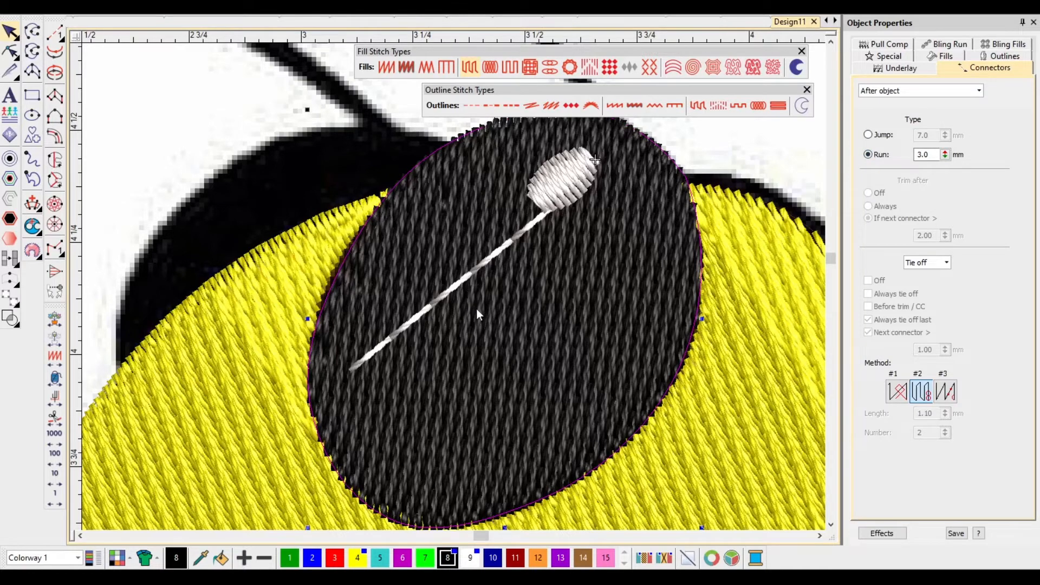
{"action": "scroll", "coordinate": [476, 309], "scroll_direction": "up", "scroll_amount": 2}
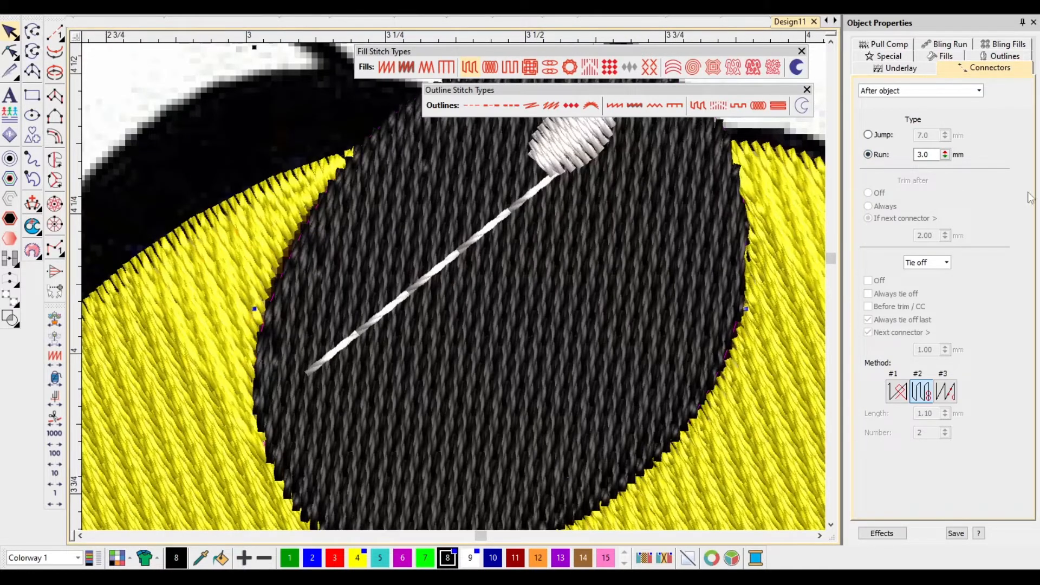
{"action": "left_click", "coordinate": [869, 135]}
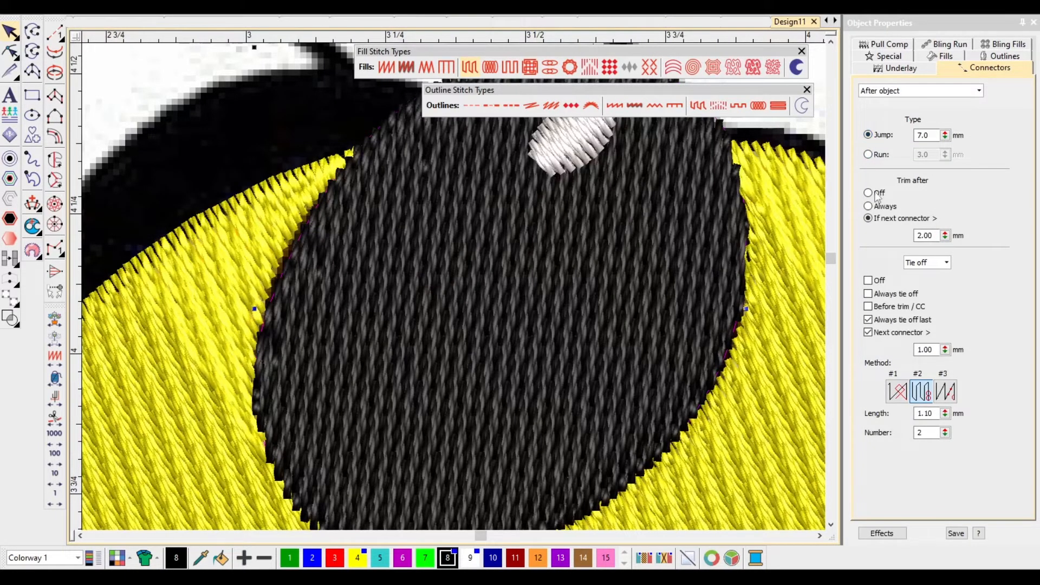
{"action": "scroll", "coordinate": [460, 297], "scroll_direction": "down", "scroll_amount": 3}
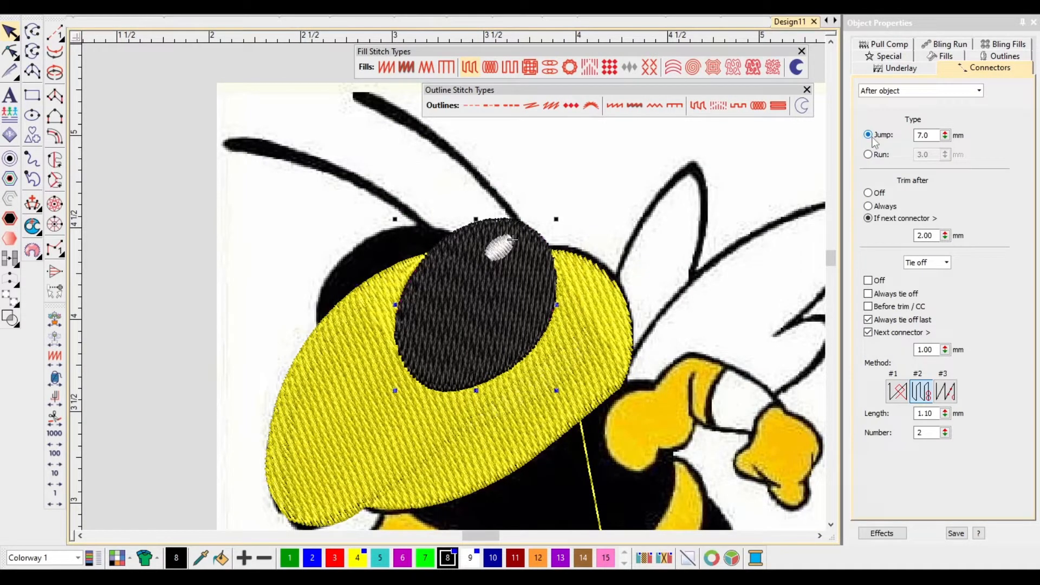
{"action": "left_click", "coordinate": [278, 282]}
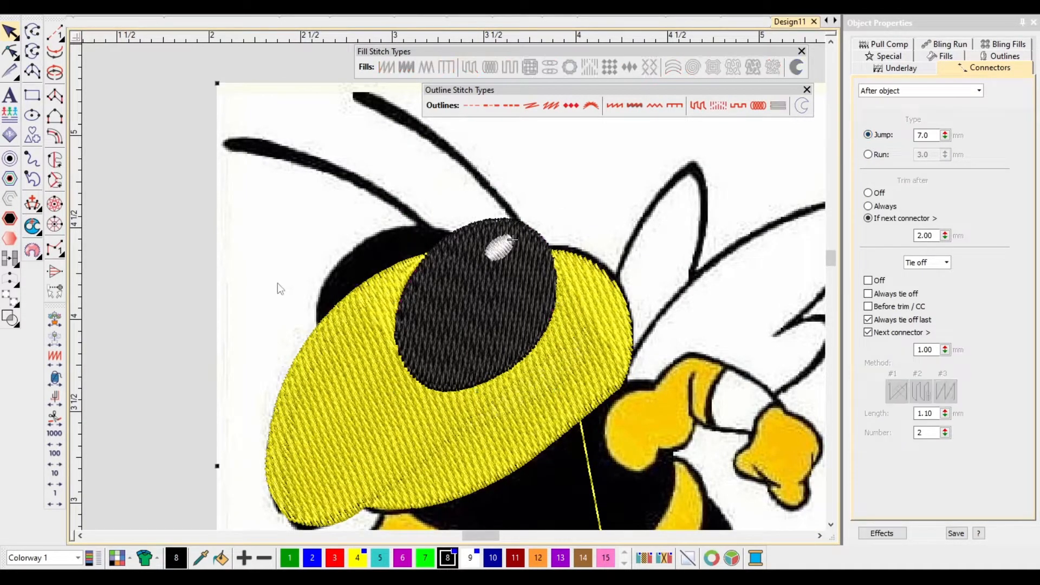
Examine the highlight, black eye and yellow head edges in stitch and outline views.
{"action": "scroll", "coordinate": [454, 294], "scroll_direction": "up", "scroll_amount": 2}
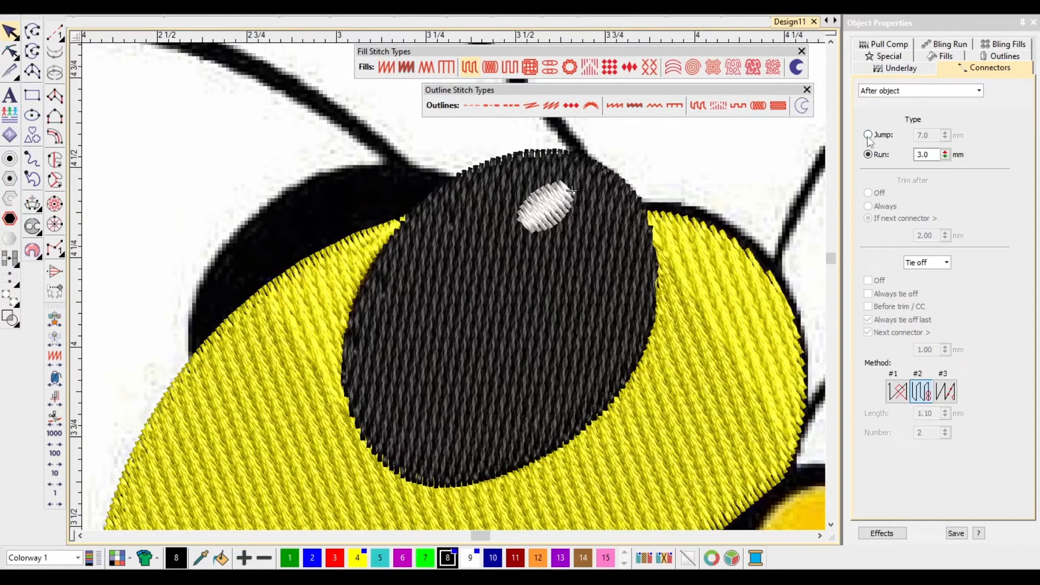
{"action": "scroll", "coordinate": [443, 289], "scroll_direction": "down", "scroll_amount": 3}
{"action": "scroll", "coordinate": [463, 278], "scroll_direction": "up", "scroll_amount": 3}
{"action": "scroll", "coordinate": [454, 287], "scroll_direction": "down", "scroll_amount": 2}
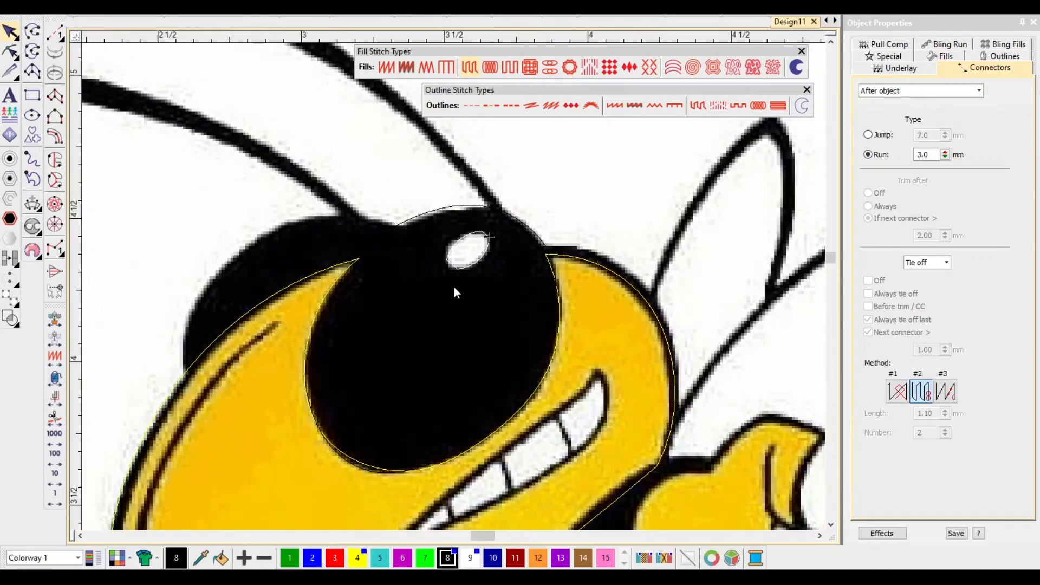
{"action": "scroll", "coordinate": [460, 271], "scroll_direction": "up", "scroll_amount": 1}
{"action": "scroll", "coordinate": [461, 272], "scroll_direction": "up", "scroll_amount": 2}
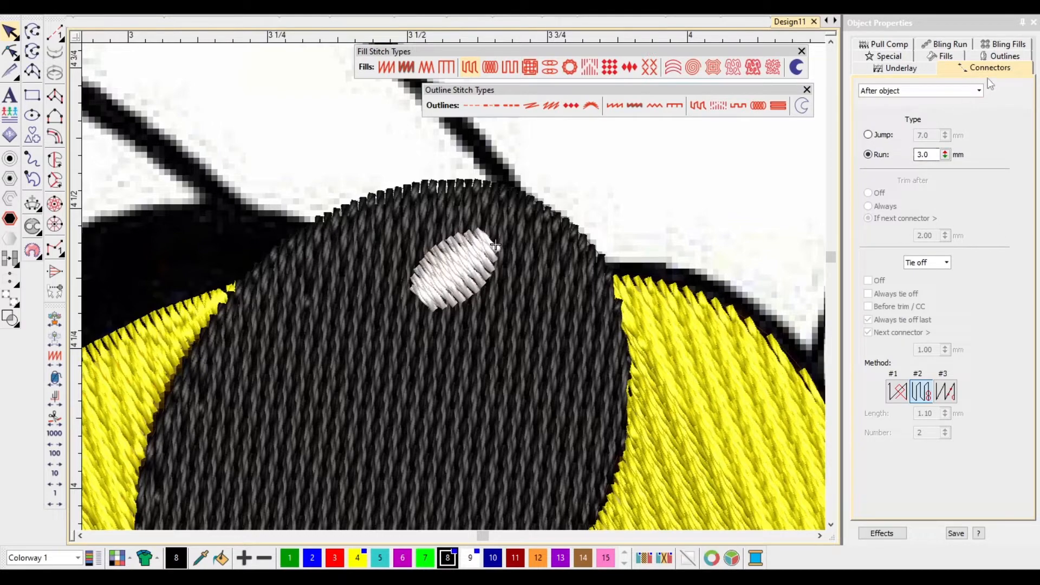
{"action": "scroll", "coordinate": [405, 343], "scroll_direction": "down", "scroll_amount": 4}
{"action": "left_click", "coordinate": [428, 396]}
{"action": "scroll", "coordinate": [429, 399], "scroll_direction": "down", "scroll_amount": 3}
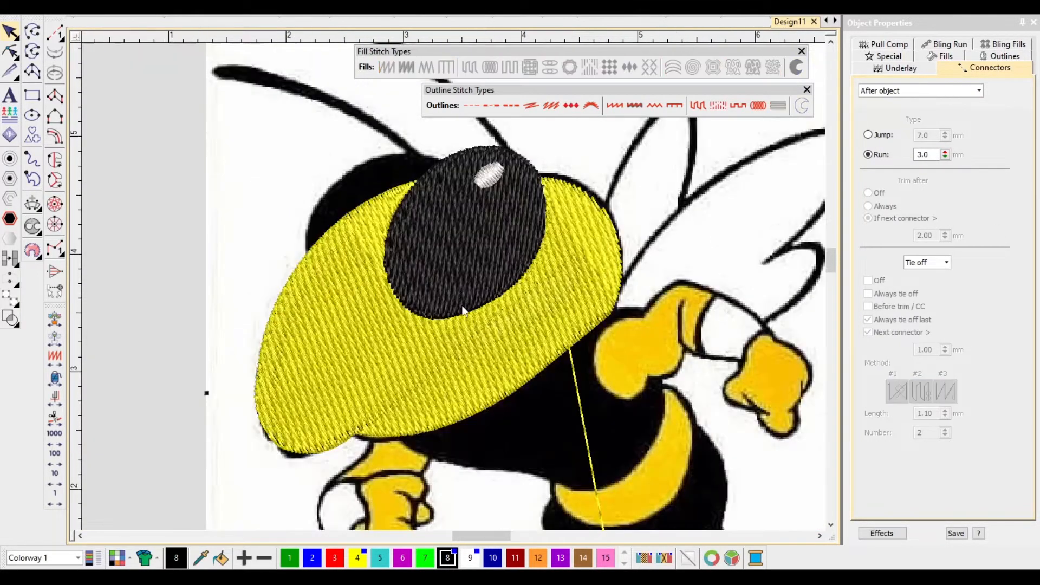
{"action": "key", "text": "s"}
{"action": "left_click", "coordinate": [206, 247]}
{"action": "scroll", "coordinate": [461, 285], "scroll_direction": "up", "scroll_amount": 3}
{"action": "scroll", "coordinate": [450, 276], "scroll_direction": "down", "scroll_amount": 1}
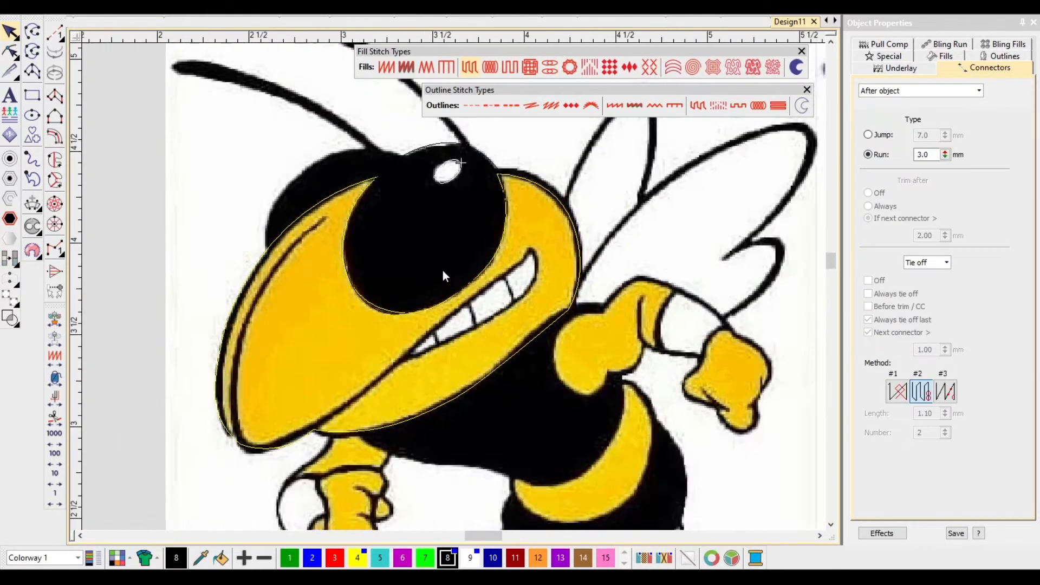
{"action": "scroll", "coordinate": [379, 227], "scroll_direction": "up", "scroll_amount": 2}
{"action": "key", "text": "s"}
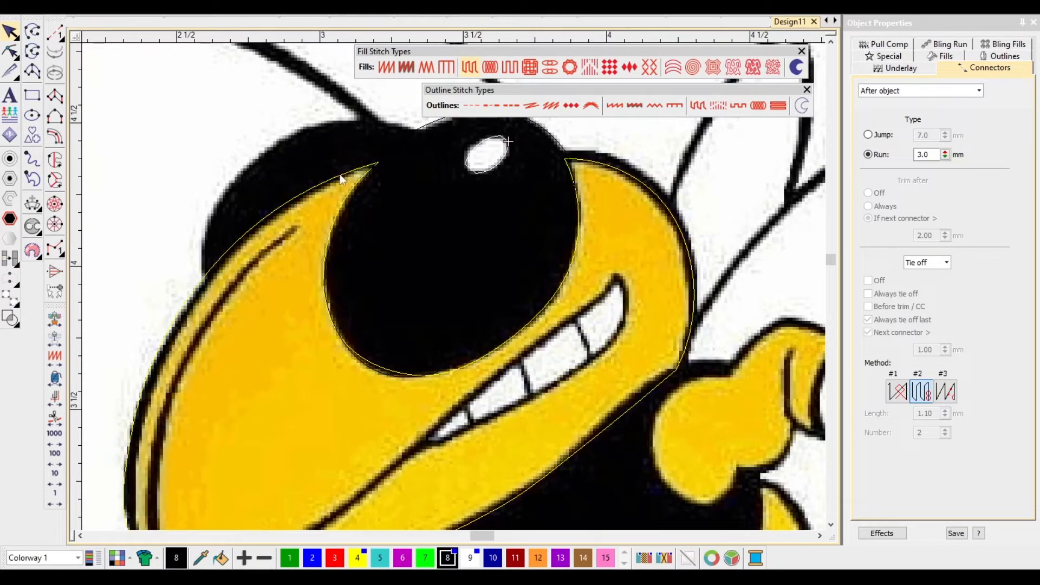
Start a black Column C outline at the head's pointed tip beside the large eye and trace down the head's outer edge with curve points.
{"action": "left_click", "coordinate": [56, 139]}
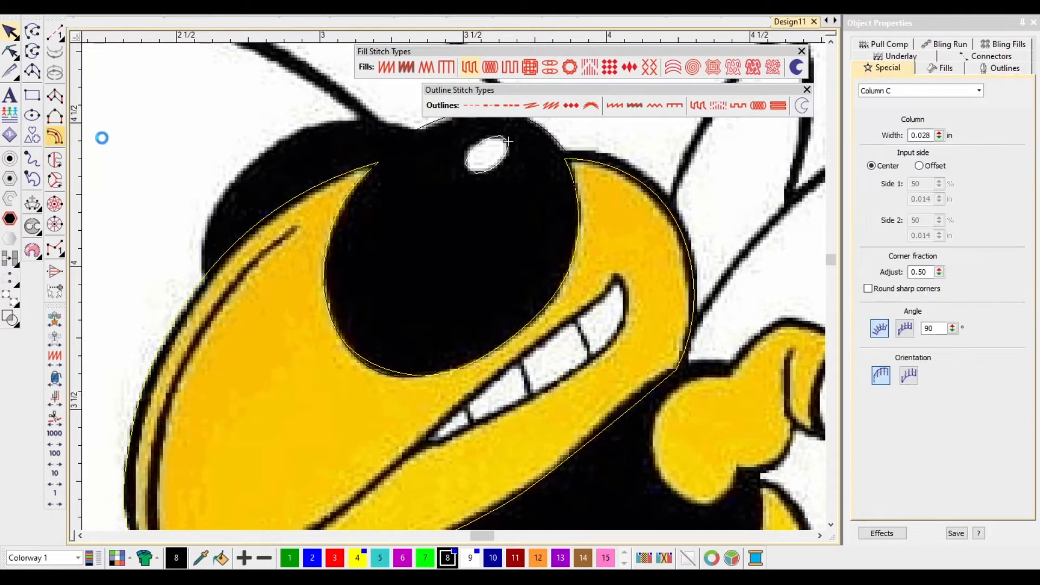
{"action": "key", "text": "s"}
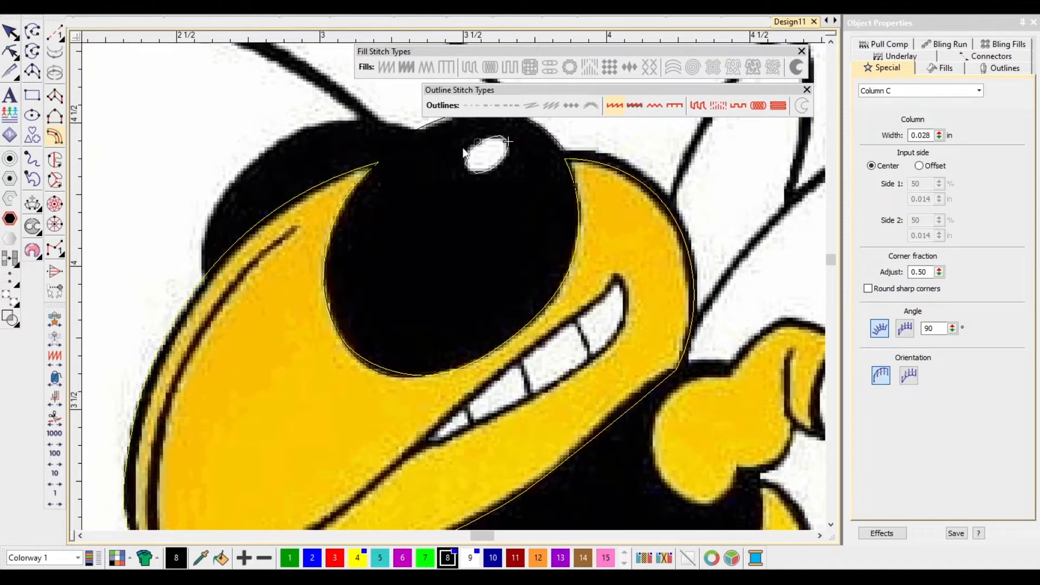
{"action": "key", "text": "s"}
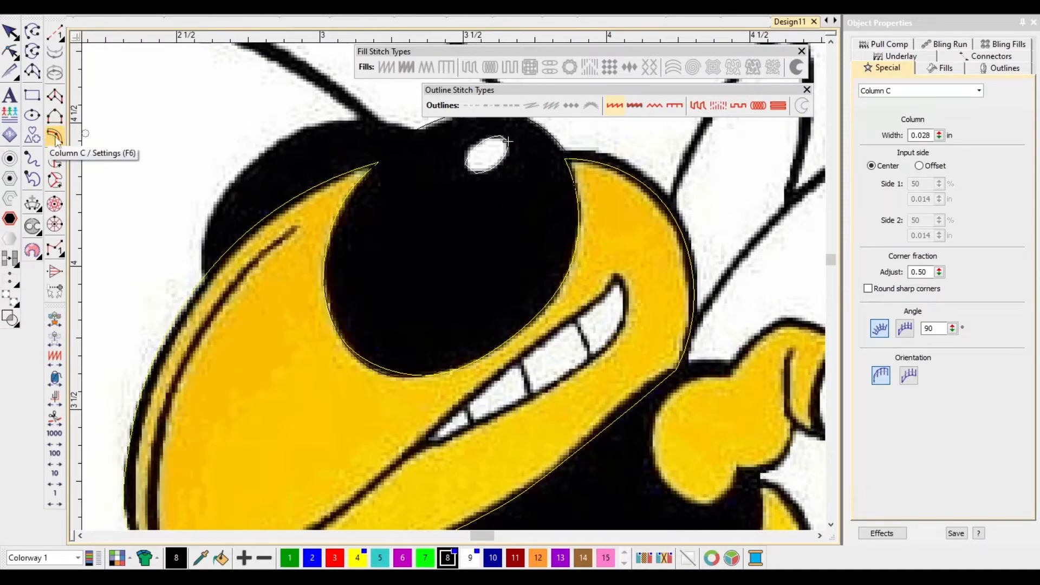
{"action": "scroll", "coordinate": [461, 285], "scroll_direction": "up", "scroll_amount": 2}
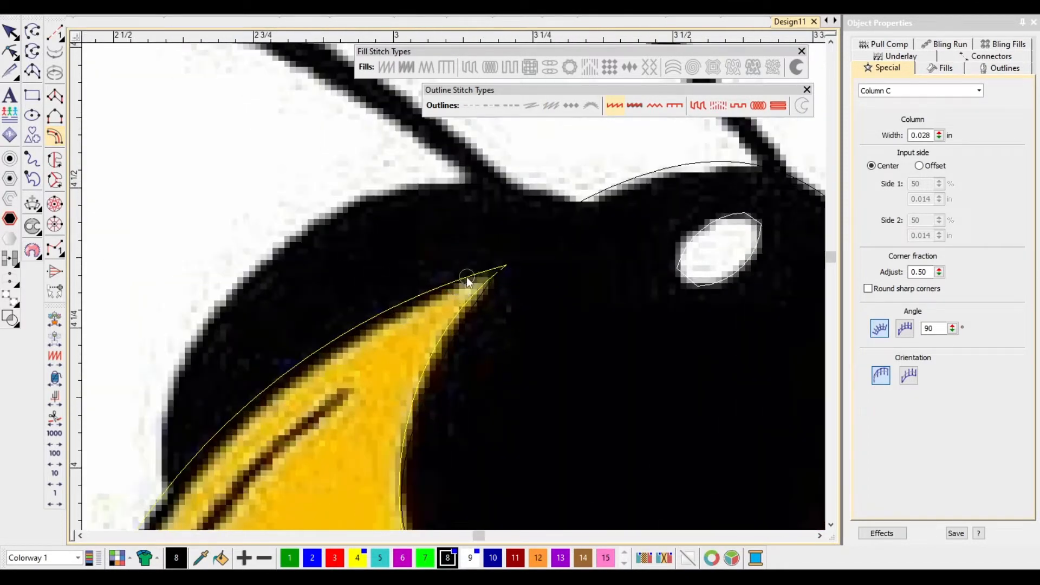
{"action": "left_click", "coordinate": [507, 265]}
{"action": "scroll", "coordinate": [424, 304], "scroll_direction": "down", "scroll_amount": 2}
{"action": "scroll", "coordinate": [425, 303], "scroll_direction": "up", "scroll_amount": 1}
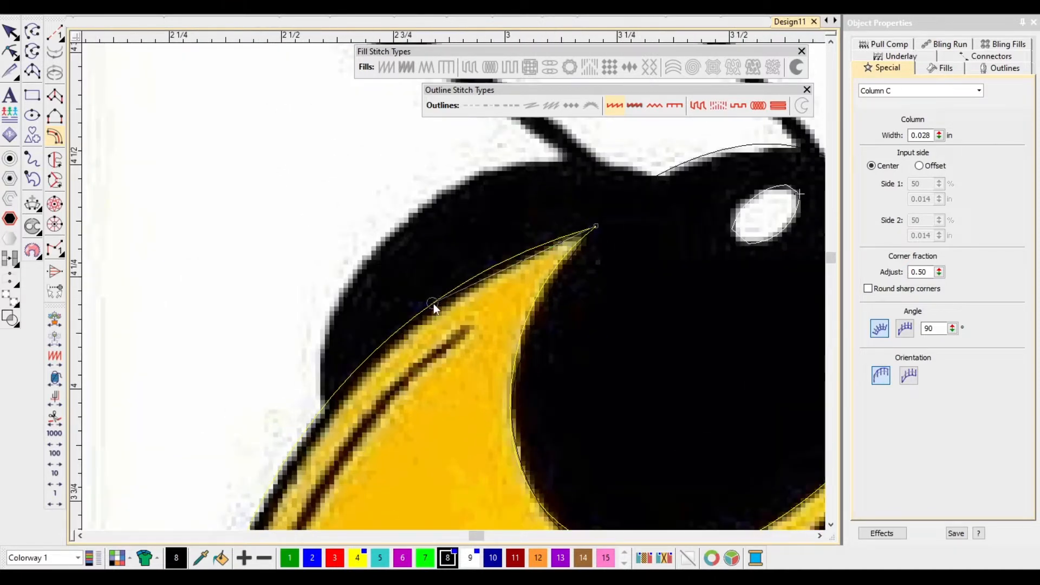
{"action": "right_click", "coordinate": [427, 308]}
{"action": "scroll", "coordinate": [310, 459], "scroll_direction": "down", "scroll_amount": 1}
{"action": "scroll", "coordinate": [451, 289], "scroll_direction": "up", "scroll_amount": 1}
{"action": "right_click", "coordinate": [433, 288]}
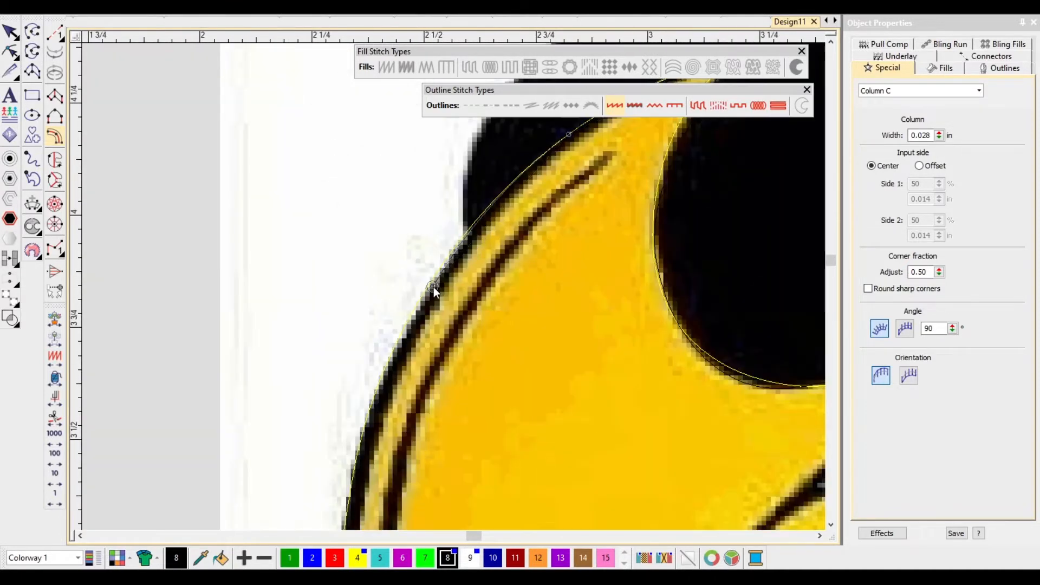
{"action": "scroll", "coordinate": [434, 287], "scroll_direction": "down", "scroll_amount": 1}
{"action": "right_click", "coordinate": [424, 300]}
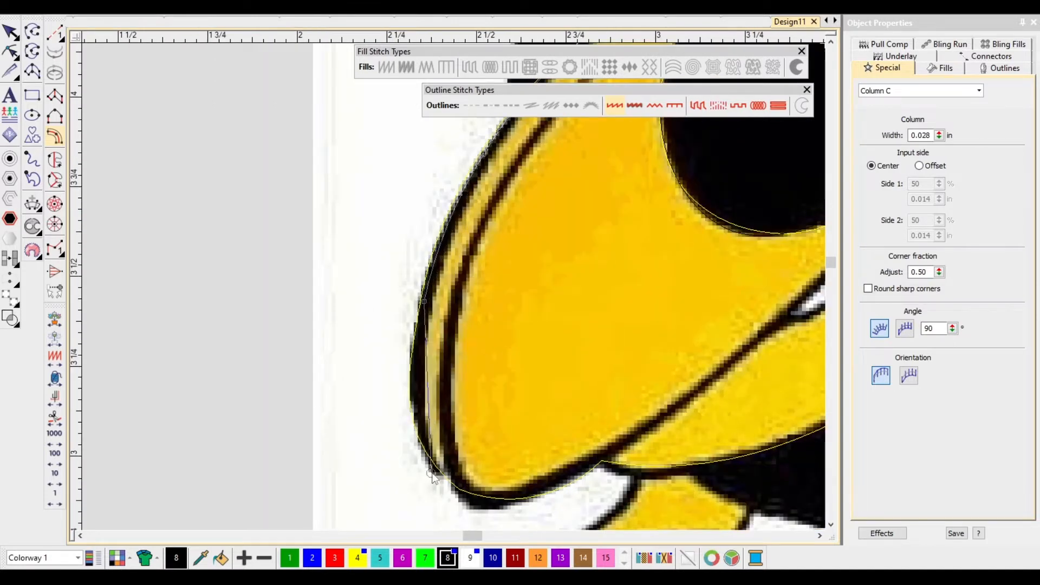
Continue the Column C outline with curve points around the bottom of the face to where the mouth line begins.
{"action": "scroll", "coordinate": [433, 477], "scroll_direction": "down", "scroll_amount": 1}
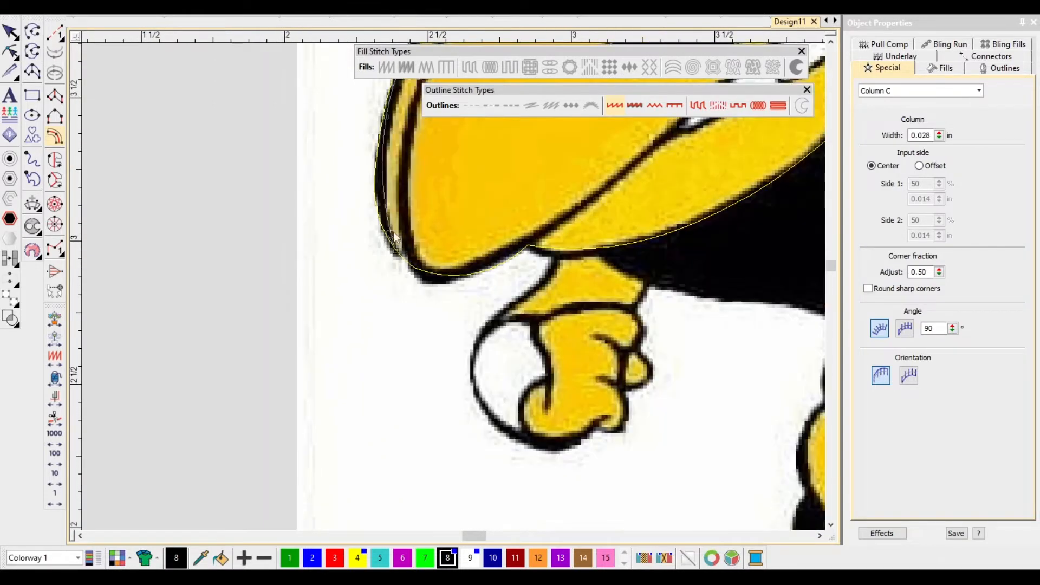
{"action": "right_click", "coordinate": [380, 189]}
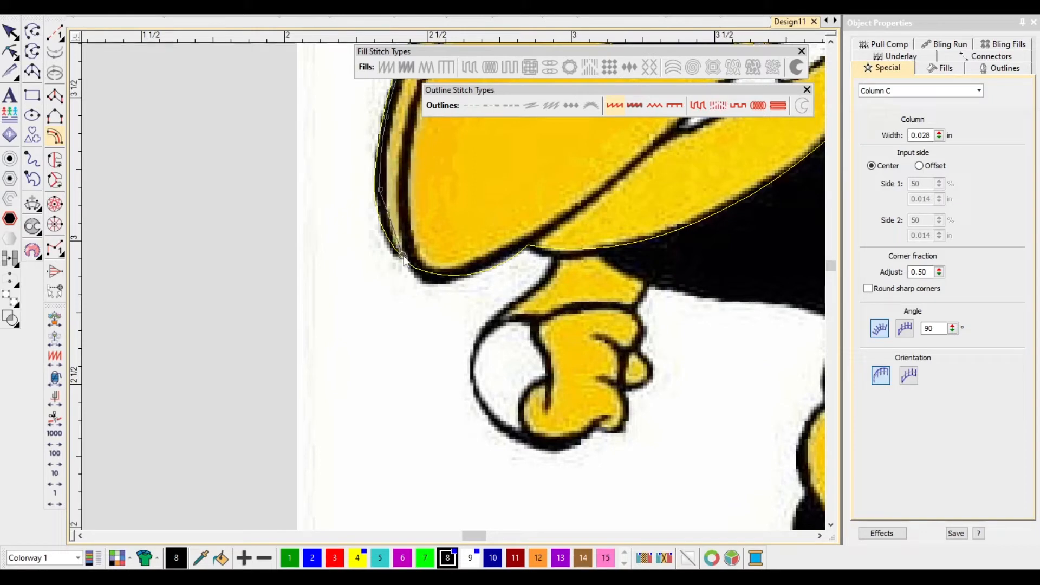
{"action": "right_click", "coordinate": [402, 257]}
{"action": "right_click", "coordinate": [427, 278]}
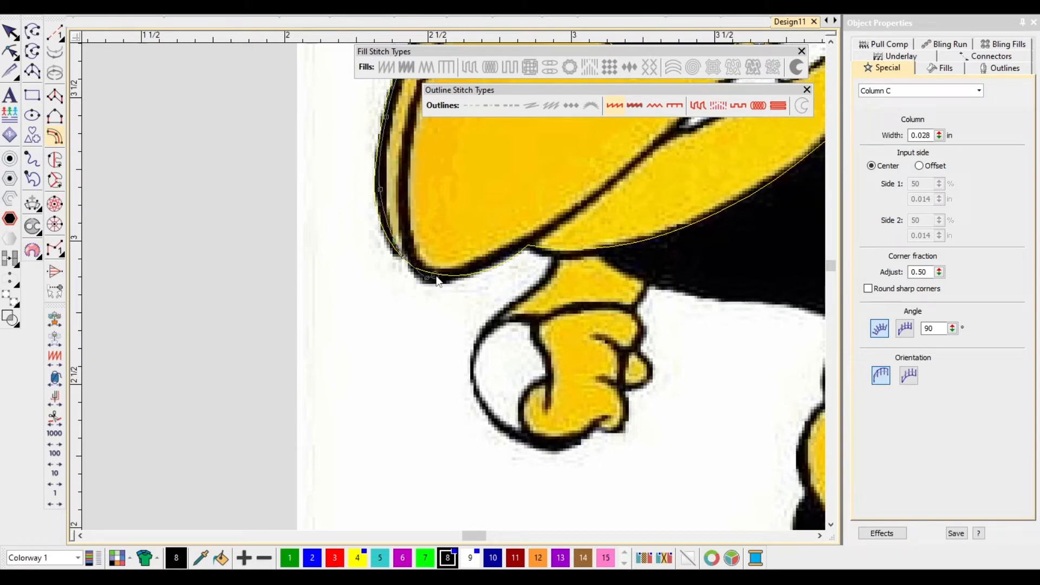
{"action": "right_click", "coordinate": [508, 250]}
Continue the black Column C outline with curve points along the mouth line and the top of the teeth to the mouth's upper corner.
{"action": "key", "text": "c"}
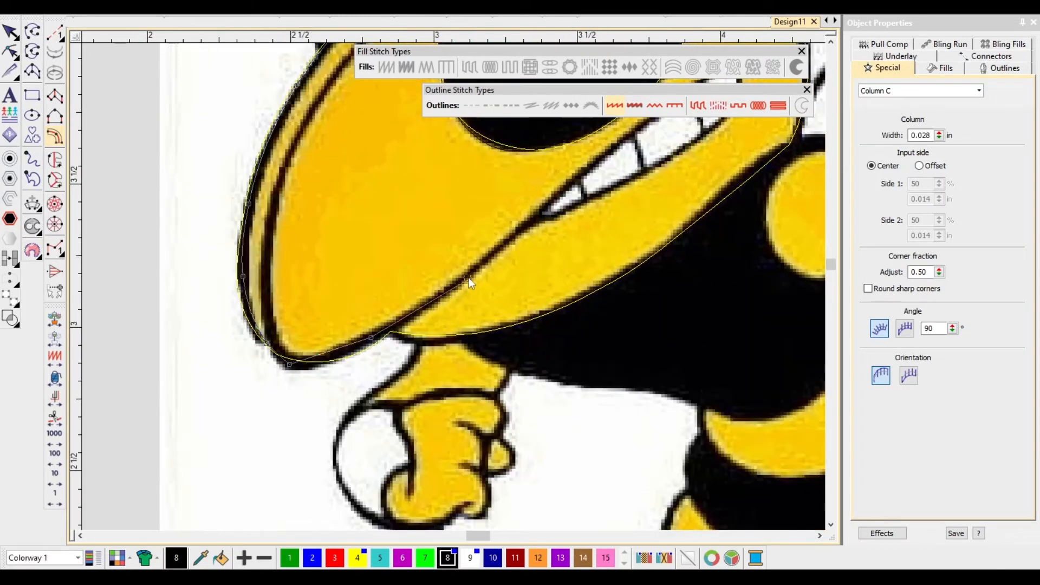
{"action": "right_click", "coordinate": [469, 277]}
{"action": "right_click", "coordinate": [546, 208]}
{"action": "scroll", "coordinate": [612, 137], "scroll_direction": "up", "scroll_amount": 1}
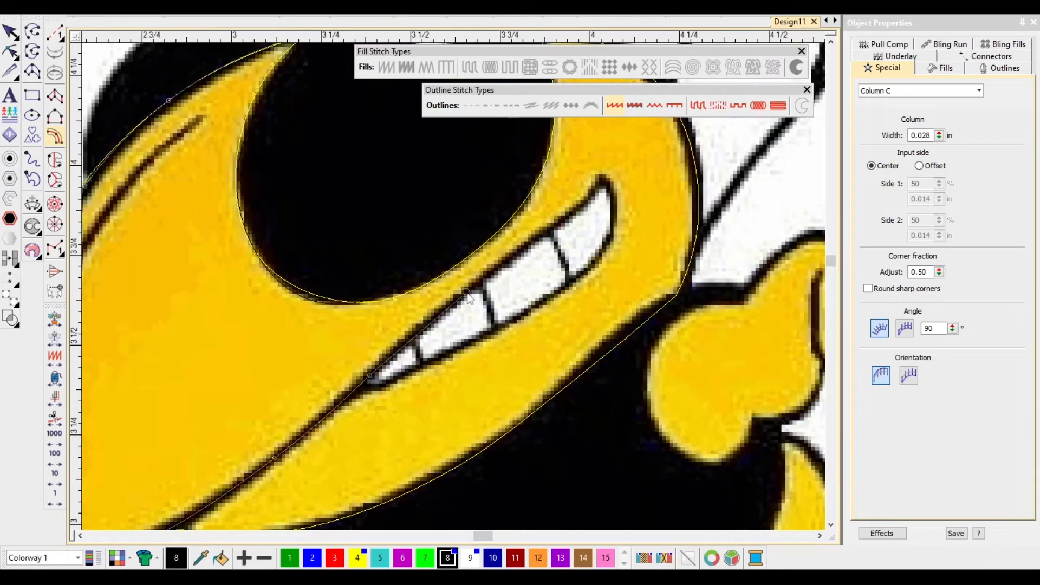
{"action": "right_click", "coordinate": [472, 287]}
{"action": "right_click", "coordinate": [555, 230]}
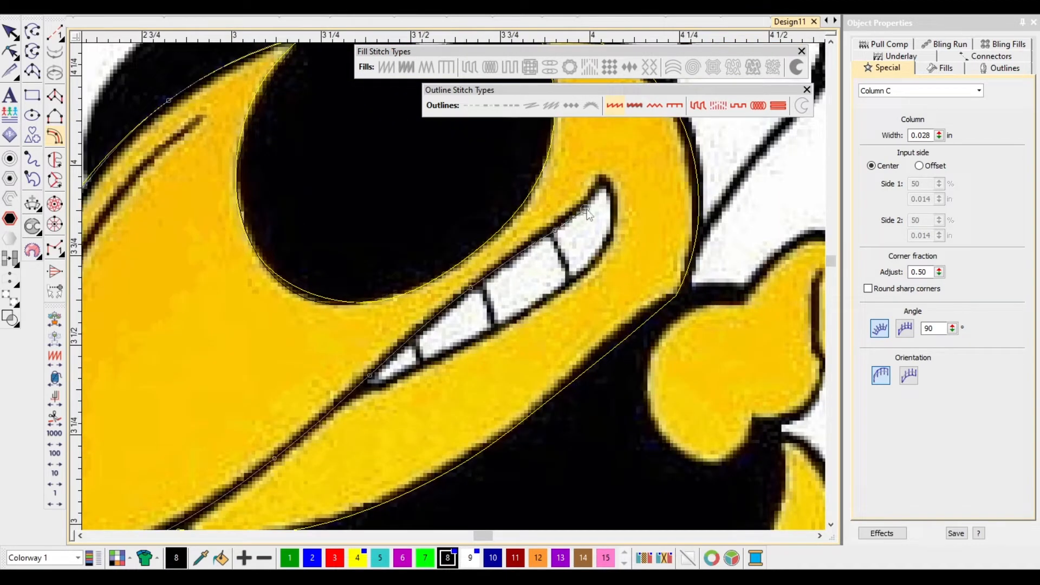
{"action": "right_click", "coordinate": [604, 178]}
Finish the Column C head and mouth outline at a column width of 0.048 in and deselect it.
{"action": "scroll", "coordinate": [448, 277], "scroll_direction": "up", "scroll_amount": 4}
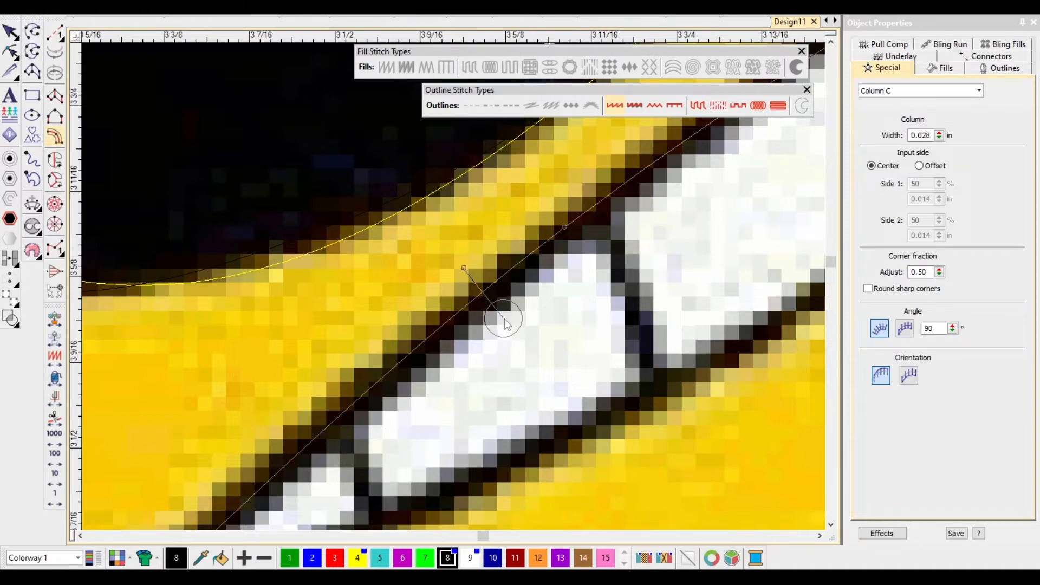
{"action": "key", "text": "Return"}
{"action": "scroll", "coordinate": [505, 320], "scroll_direction": "down", "scroll_amount": 5}
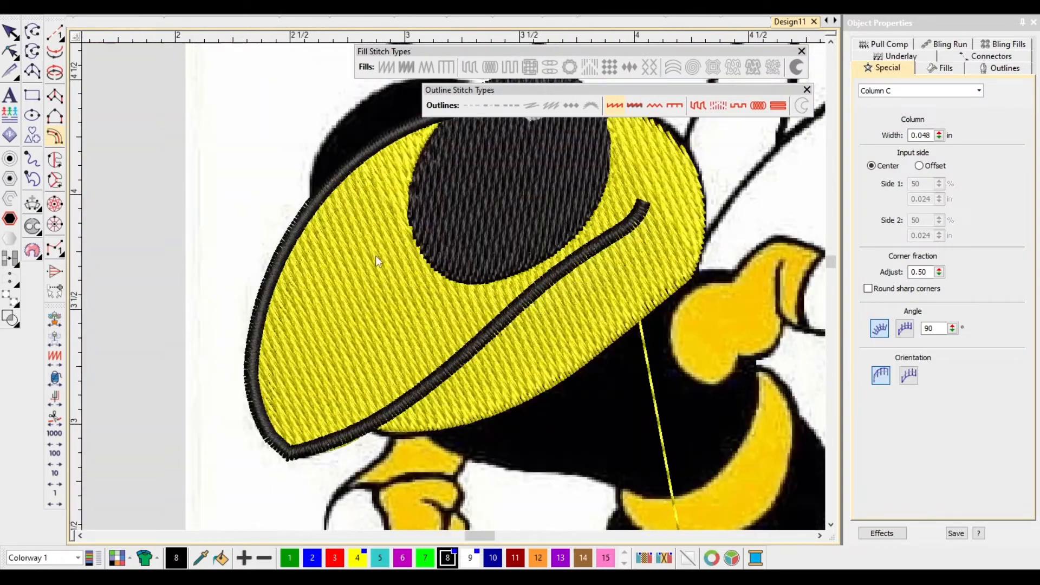
{"action": "key", "text": "t"}
{"action": "key", "text": "Escape"}
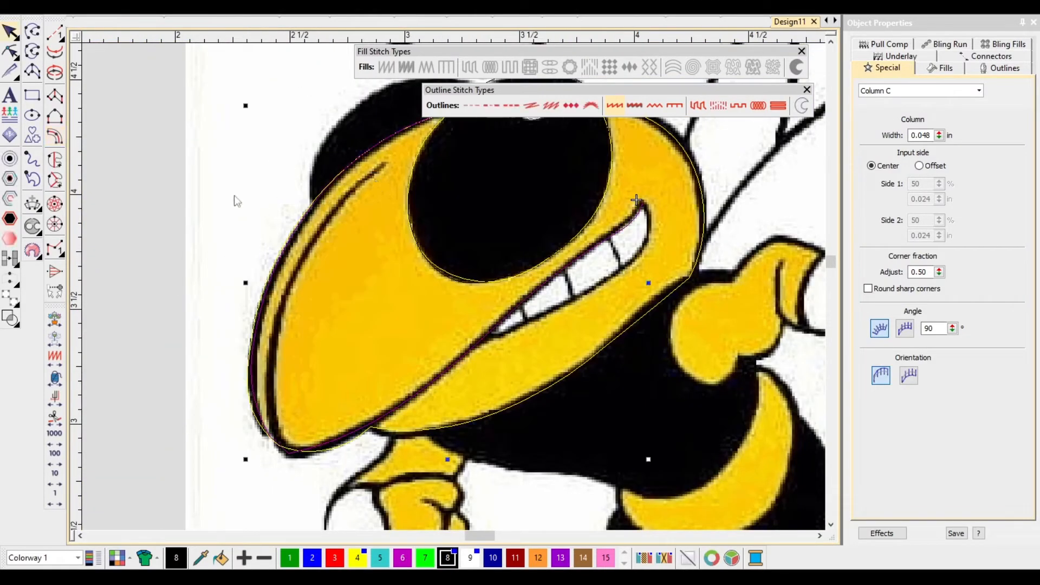
{"action": "left_click", "coordinate": [145, 198]}
{"action": "key", "text": "t"}
Examine the outlines around the head, eye and mouth on the stitched bee reference beside the original artwork.
{"action": "scroll", "coordinate": [254, 244], "scroll_direction": "down", "scroll_amount": 2}
{"action": "scroll", "coordinate": [437, 290], "scroll_direction": "down", "scroll_amount": 3}
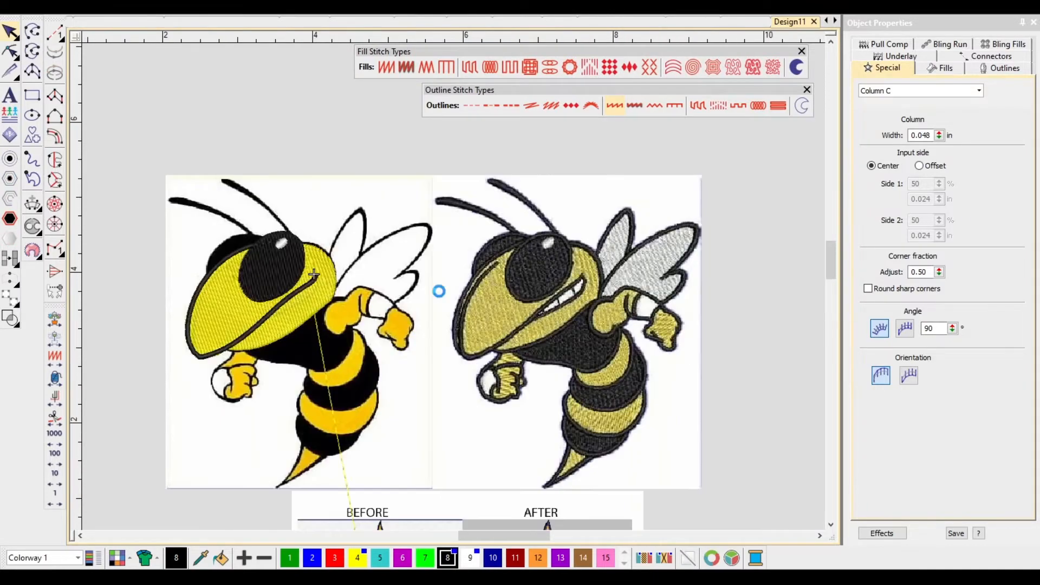
{"action": "scroll", "coordinate": [454, 287], "scroll_direction": "up", "scroll_amount": 4}
{"action": "scroll", "coordinate": [325, 287], "scroll_direction": "down", "scroll_amount": 3}
{"action": "scroll", "coordinate": [186, 268], "scroll_direction": "up", "scroll_amount": 2}
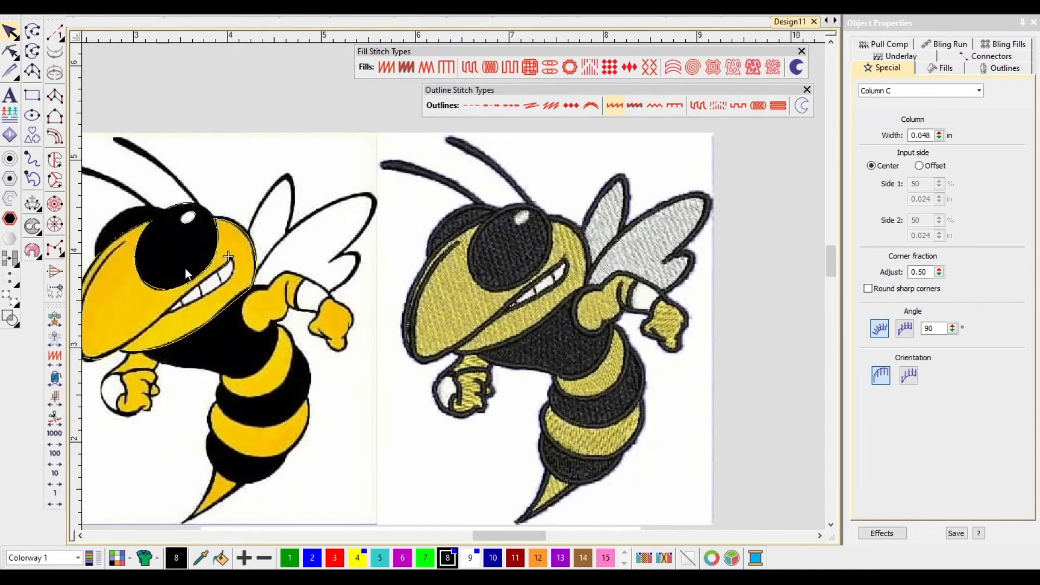
{"action": "scroll", "coordinate": [477, 284], "scroll_direction": "down", "scroll_amount": 2}
{"action": "scroll", "coordinate": [454, 287], "scroll_direction": "up", "scroll_amount": 3}
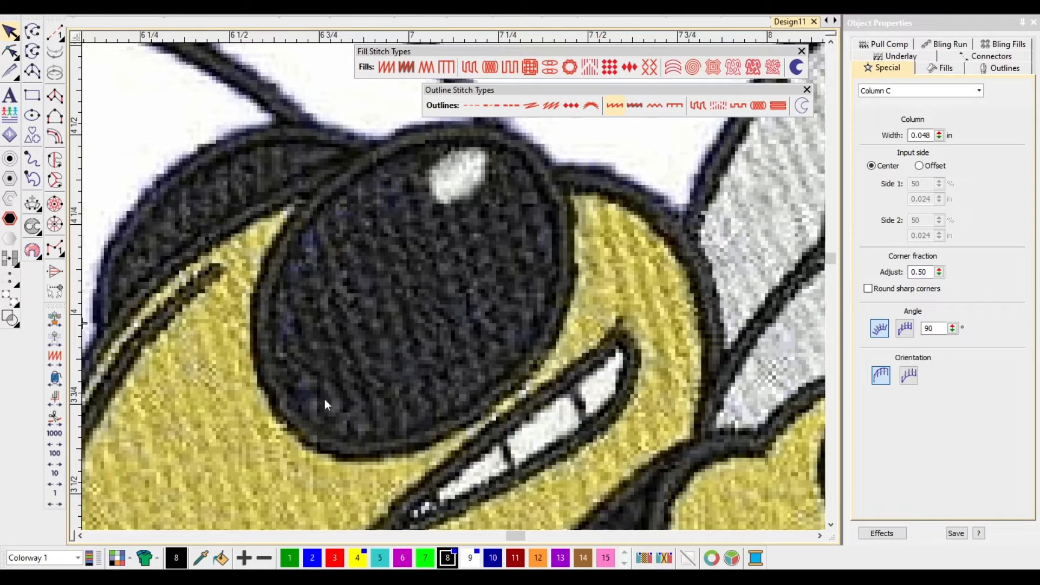
{"action": "scroll", "coordinate": [661, 191], "scroll_direction": "down", "scroll_amount": 5}
{"action": "scroll", "coordinate": [447, 288], "scroll_direction": "up", "scroll_amount": 4}
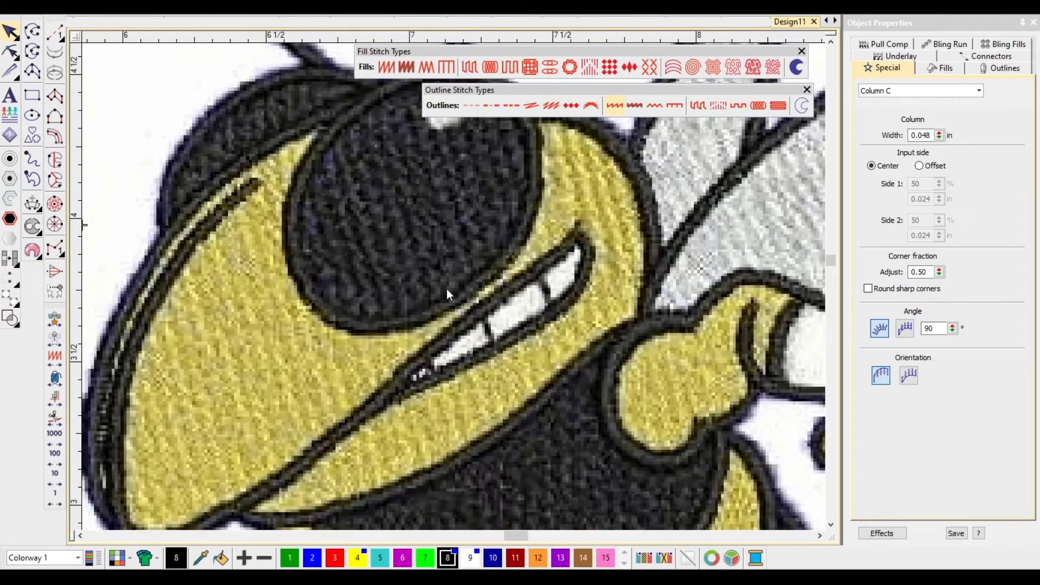
{"action": "scroll", "coordinate": [444, 300], "scroll_direction": "down", "scroll_amount": 1}
{"action": "scroll", "coordinate": [433, 336], "scroll_direction": "up", "scroll_amount": 2}
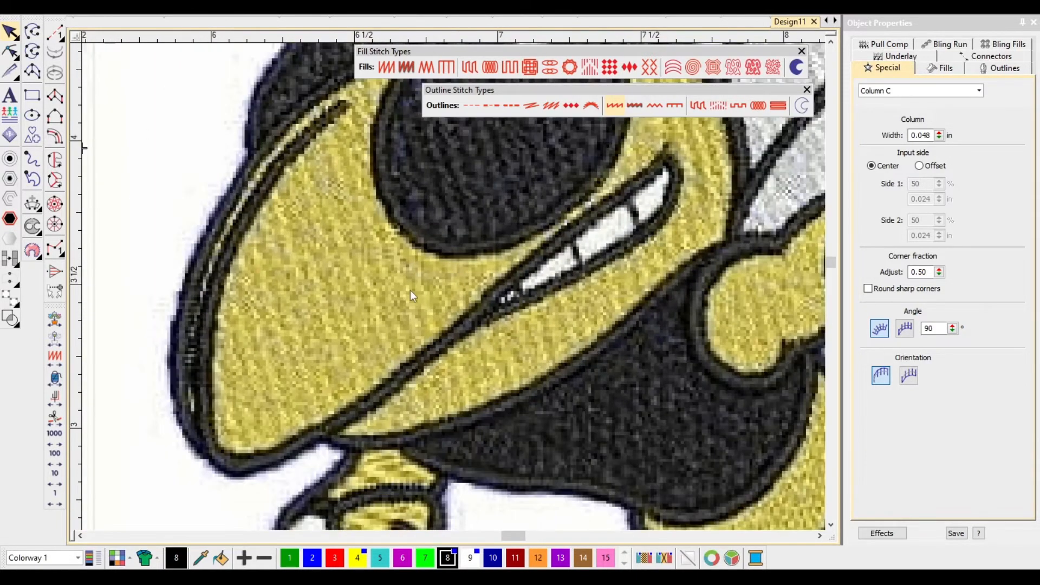
{"action": "scroll", "coordinate": [423, 291], "scroll_direction": "down", "scroll_amount": 2}
{"action": "scroll", "coordinate": [428, 301], "scroll_direction": "up", "scroll_amount": 2}
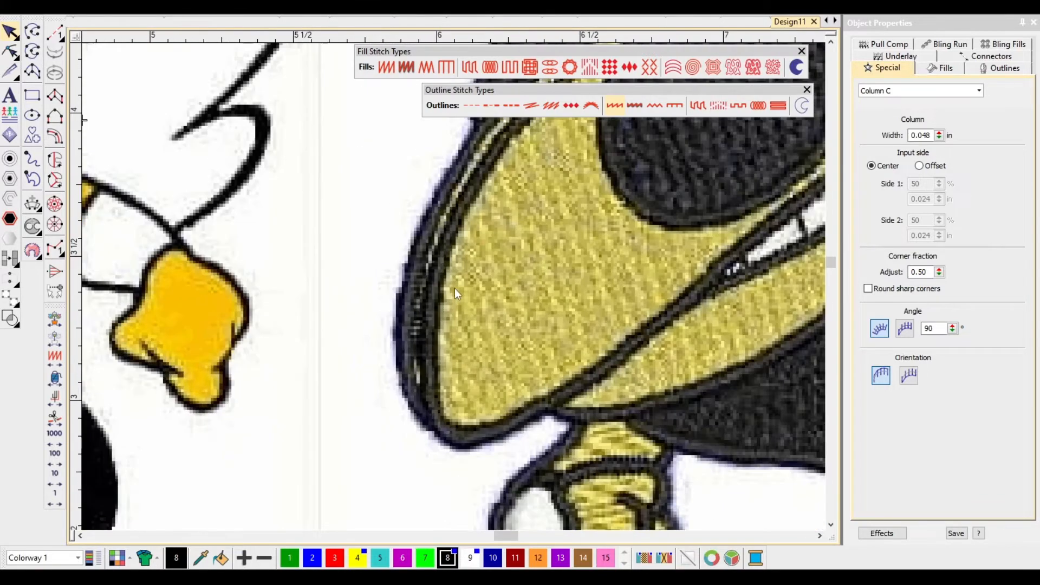
{"action": "scroll", "coordinate": [457, 385], "scroll_direction": "down", "scroll_amount": 2}
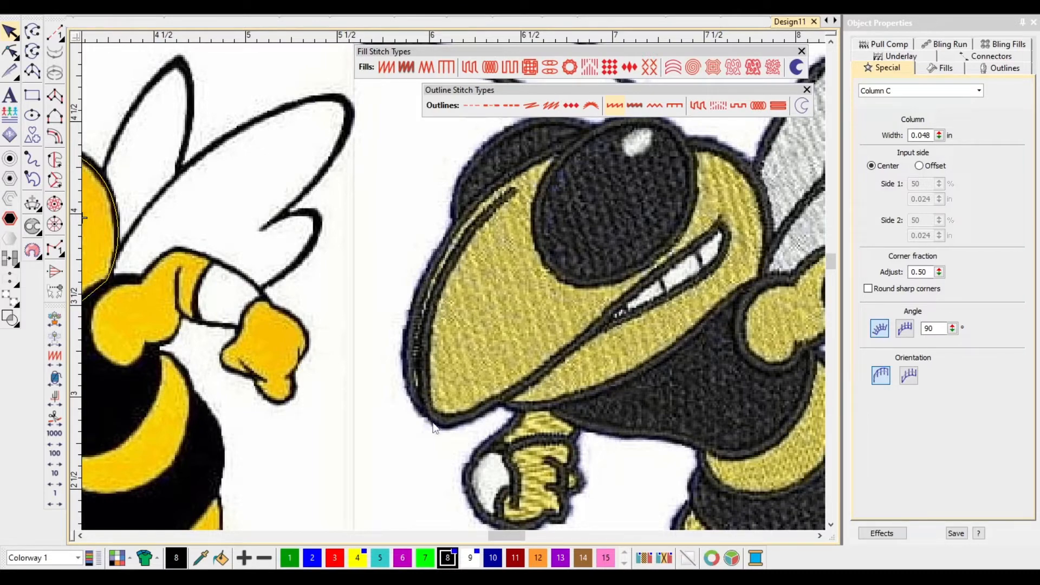
{"action": "scroll", "coordinate": [454, 287], "scroll_direction": "down", "scroll_amount": 3}
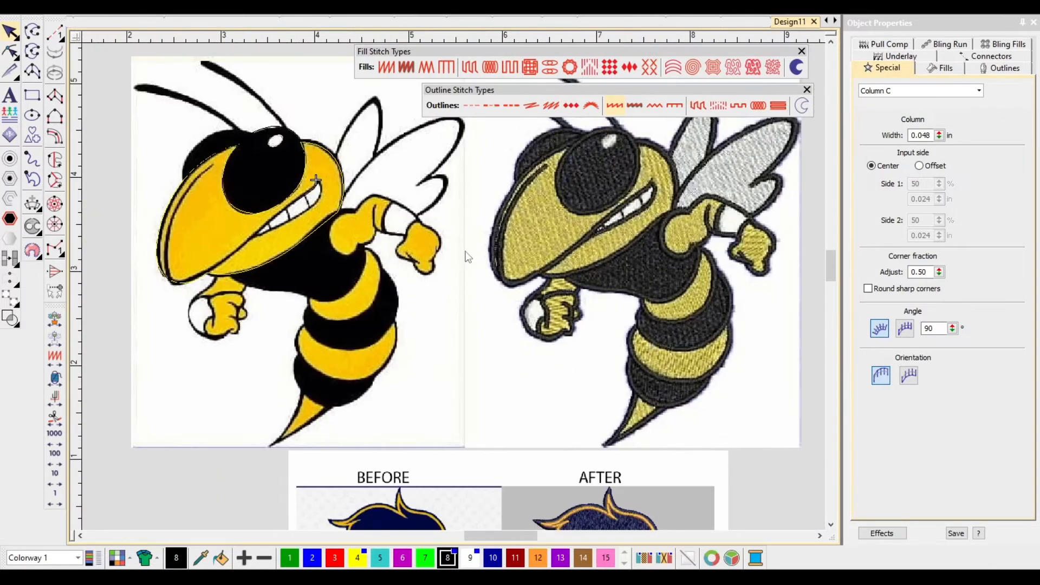
{"action": "scroll", "coordinate": [461, 271], "scroll_direction": "down", "scroll_amount": 1}
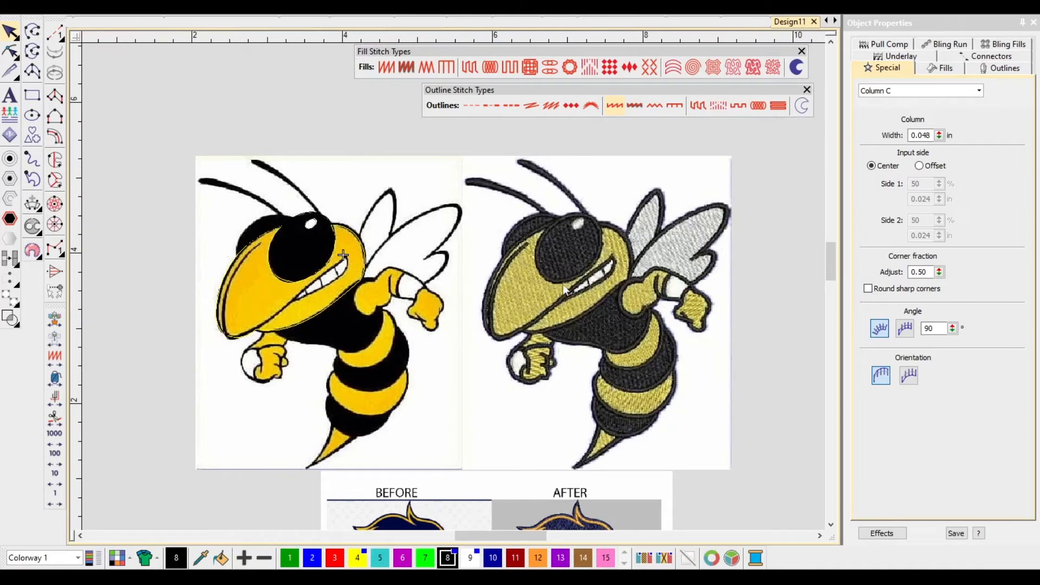
Select the existing yellow fill on the lemon artwork and delete it to leave the bare image.
{"action": "scroll", "coordinate": [547, 285], "scroll_direction": "up", "scroll_amount": 6}
{"action": "scroll", "coordinate": [439, 301], "scroll_direction": "down", "scroll_amount": 6}
{"action": "scroll", "coordinate": [390, 484], "scroll_direction": "up", "scroll_amount": 1}
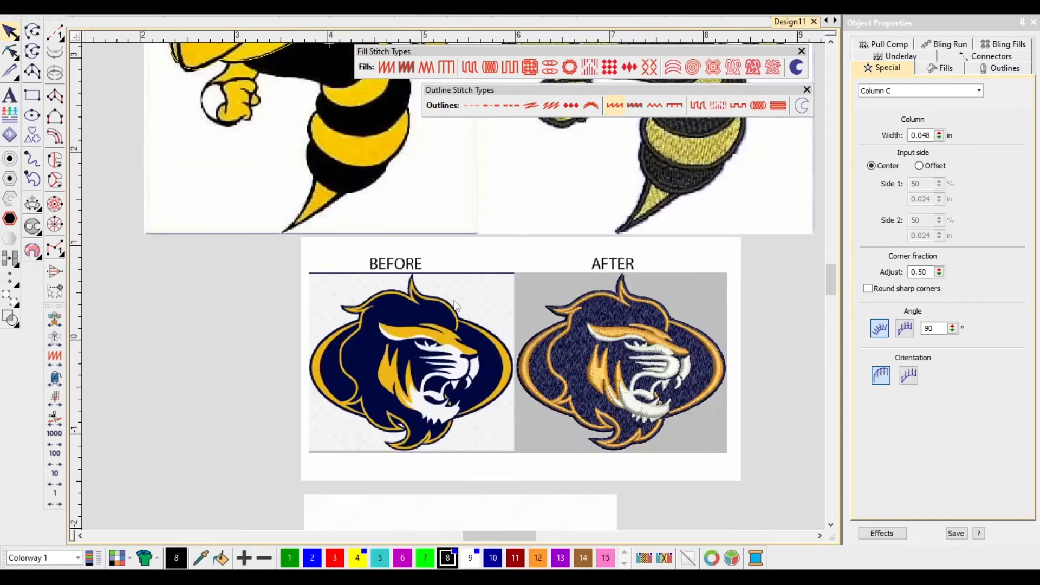
{"action": "scroll", "coordinate": [455, 358], "scroll_direction": "down", "scroll_amount": 4}
{"action": "scroll", "coordinate": [453, 382], "scroll_direction": "up", "scroll_amount": 11}
{"action": "scroll", "coordinate": [454, 288], "scroll_direction": "down", "scroll_amount": 4}
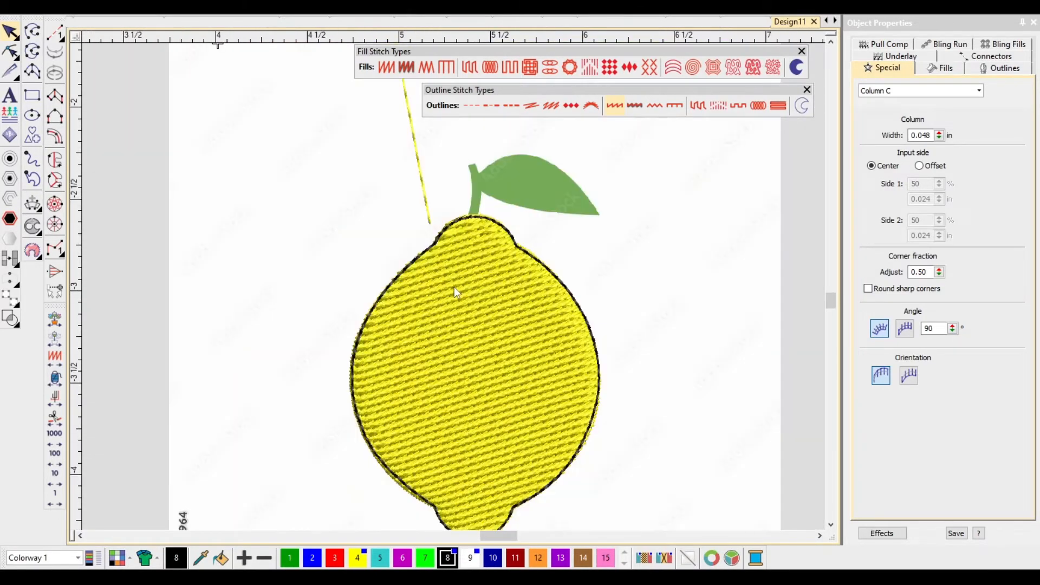
{"action": "scroll", "coordinate": [454, 287], "scroll_direction": "down", "scroll_amount": 4}
{"action": "scroll", "coordinate": [454, 287], "scroll_direction": "up", "scroll_amount": 5}
{"action": "left_click", "coordinate": [453, 284]}
{"action": "scroll", "coordinate": [454, 288], "scroll_direction": "down", "scroll_amount": 3}
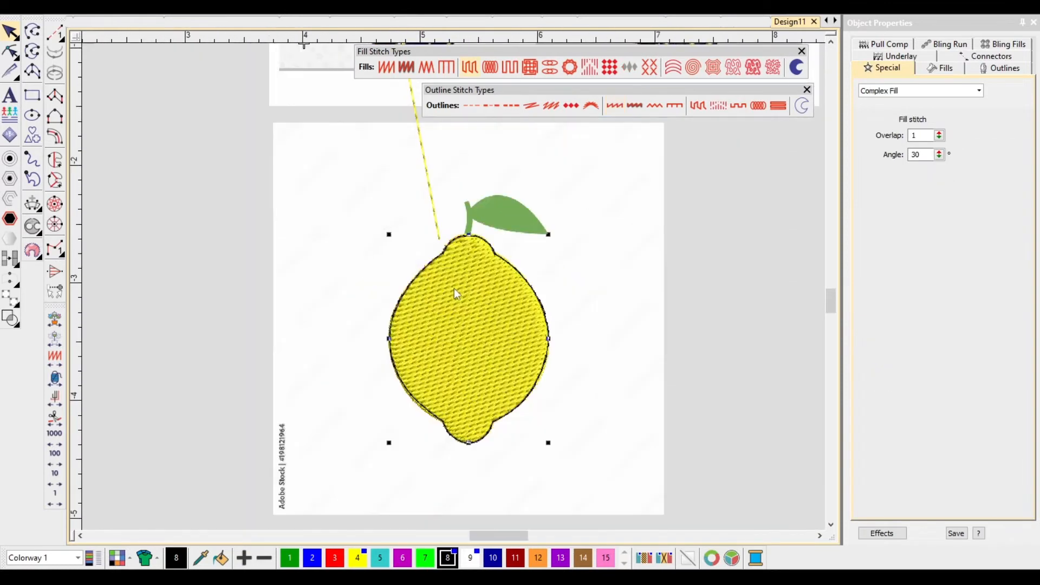
{"action": "left_click", "coordinate": [668, 435]}
{"action": "left_click_drag", "start_coordinate": [697, 485], "coordinate": [336, 227]}
{"action": "scroll", "coordinate": [453, 288], "scroll_direction": "up", "scroll_amount": 3}
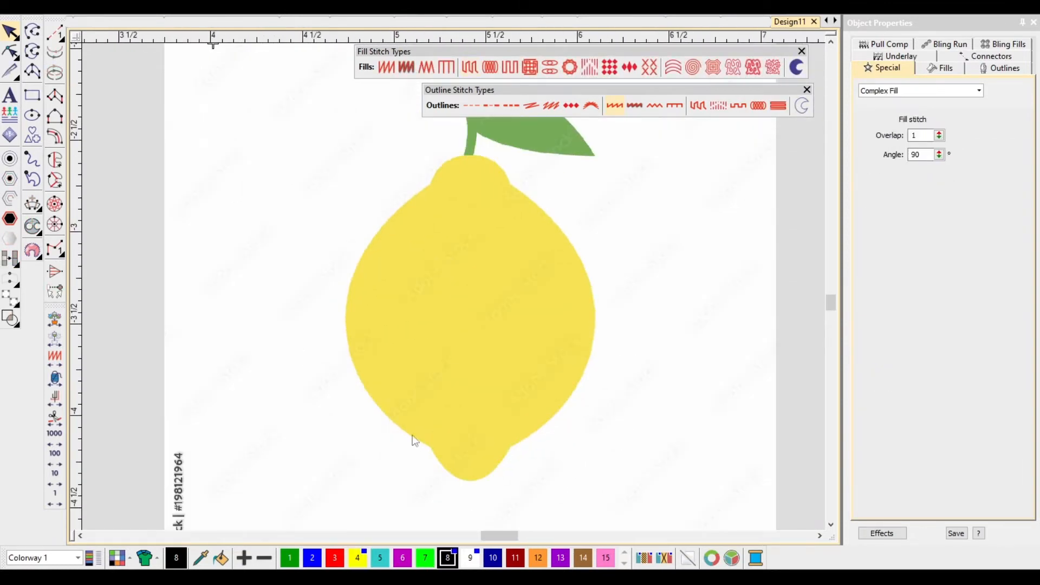
Start a closed shape in yellow color 4 with Tatami fill where the lemon's top bump meets its left edge.
{"action": "left_click", "coordinate": [357, 558]}
{"action": "left_click", "coordinate": [471, 69]}
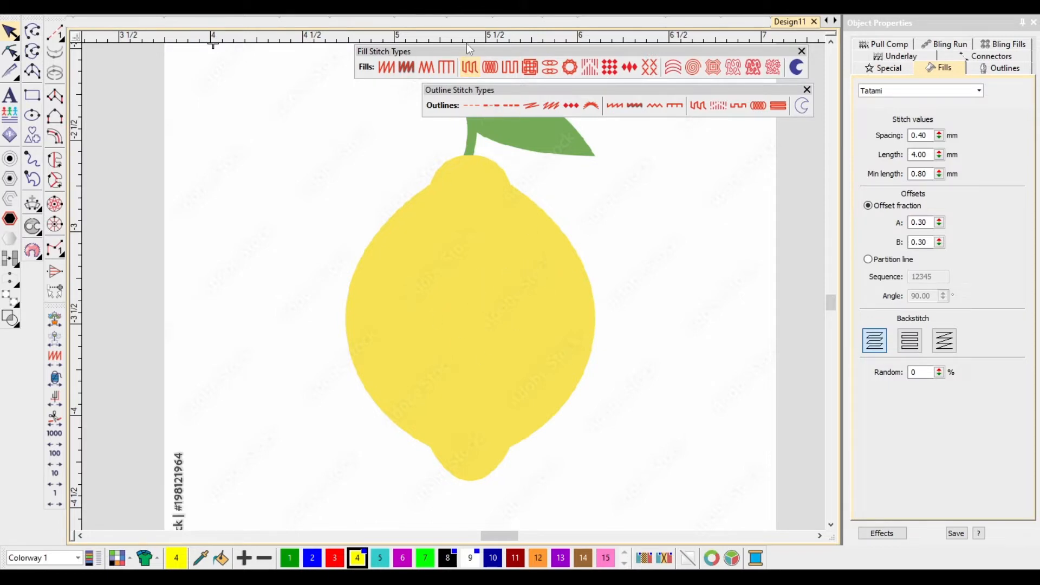
{"action": "left_click", "coordinate": [34, 51]}
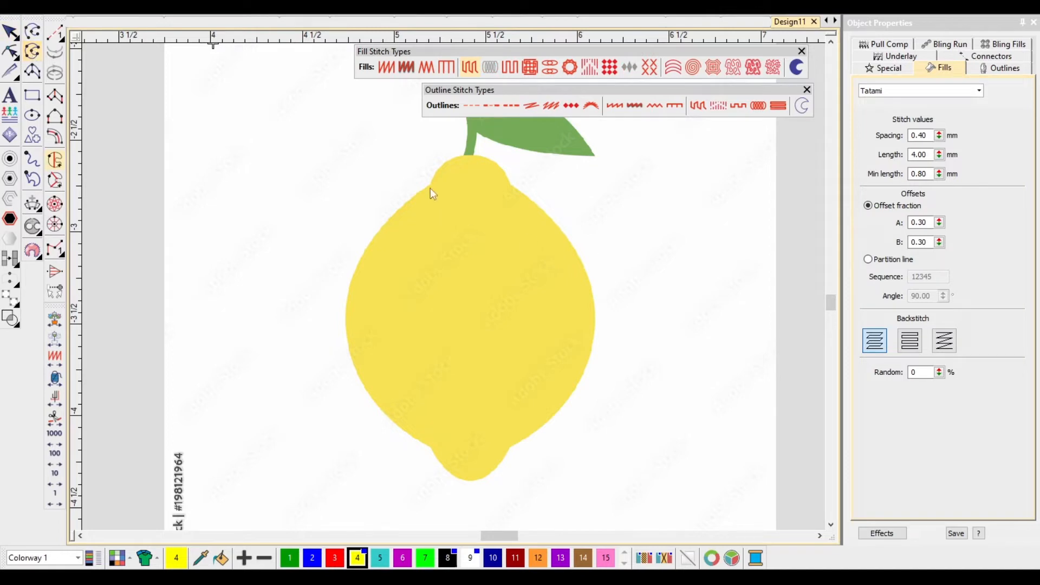
{"action": "scroll", "coordinate": [434, 192], "scroll_direction": "up", "scroll_amount": 2}
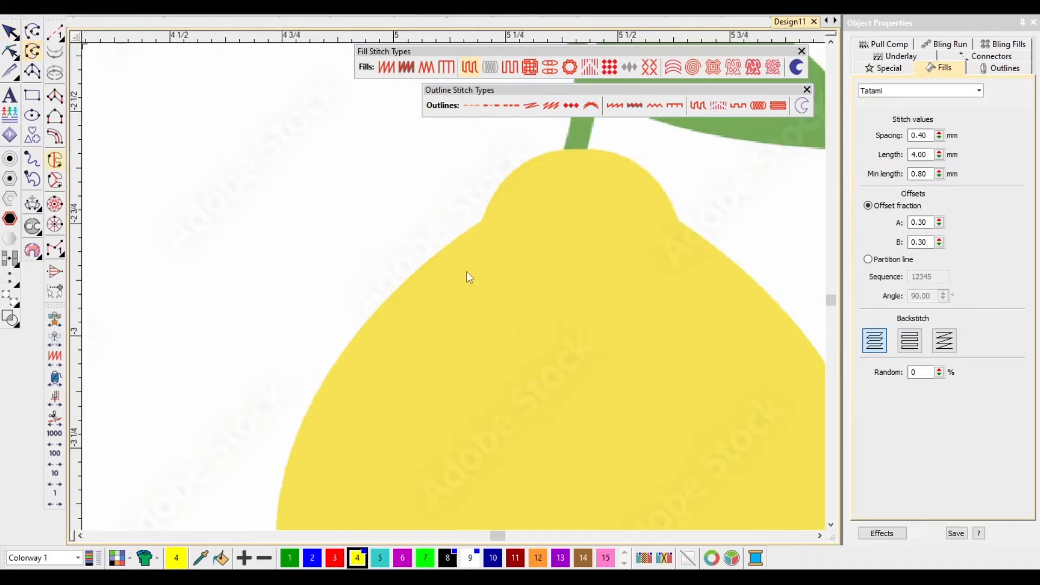
{"action": "left_click", "coordinate": [483, 220]}
{"action": "scroll", "coordinate": [455, 287], "scroll_direction": "down", "scroll_amount": 3}
{"action": "scroll", "coordinate": [428, 277], "scroll_direction": "up", "scroll_amount": 3}
{"action": "left_click", "coordinate": [417, 272]}
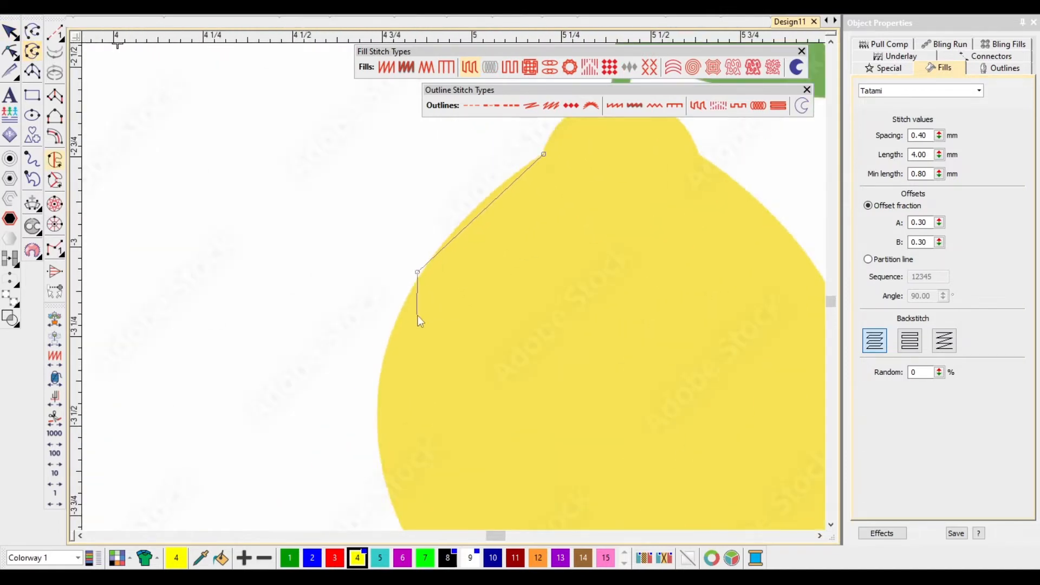
{"action": "scroll", "coordinate": [417, 316], "scroll_direction": "down", "scroll_amount": 1}
{"action": "key", "text": "BackSpace"}
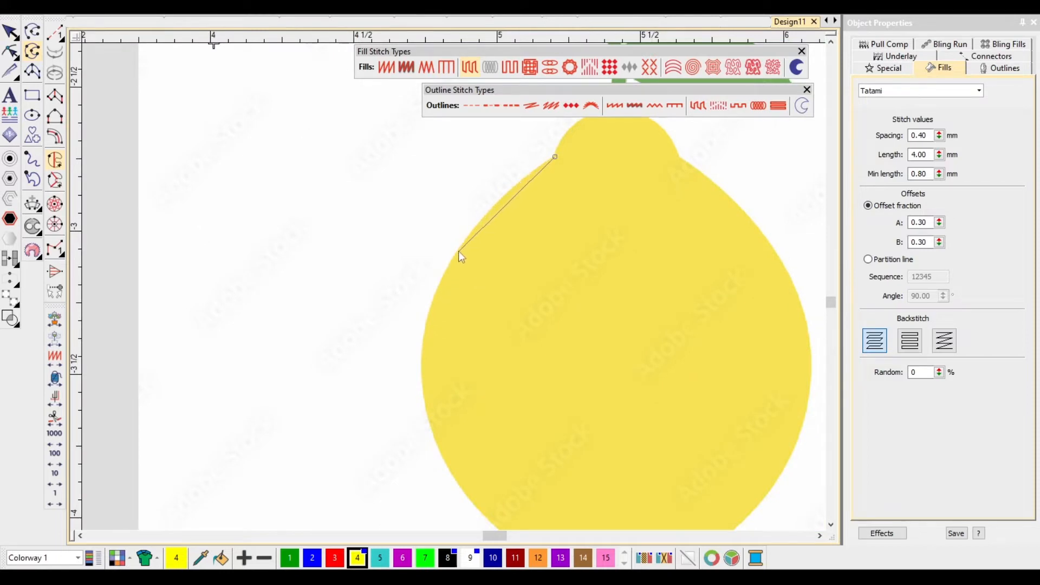
Trace down the lemon's left edge with curve points toward the bottom nub.
{"action": "right_click", "coordinate": [458, 251]}
{"action": "scroll", "coordinate": [447, 325], "scroll_direction": "down", "scroll_amount": 1}
{"action": "scroll", "coordinate": [448, 303], "scroll_direction": "up", "scroll_amount": 2}
{"action": "right_click", "coordinate": [451, 276]}
{"action": "scroll", "coordinate": [460, 300], "scroll_direction": "down", "scroll_amount": 1}
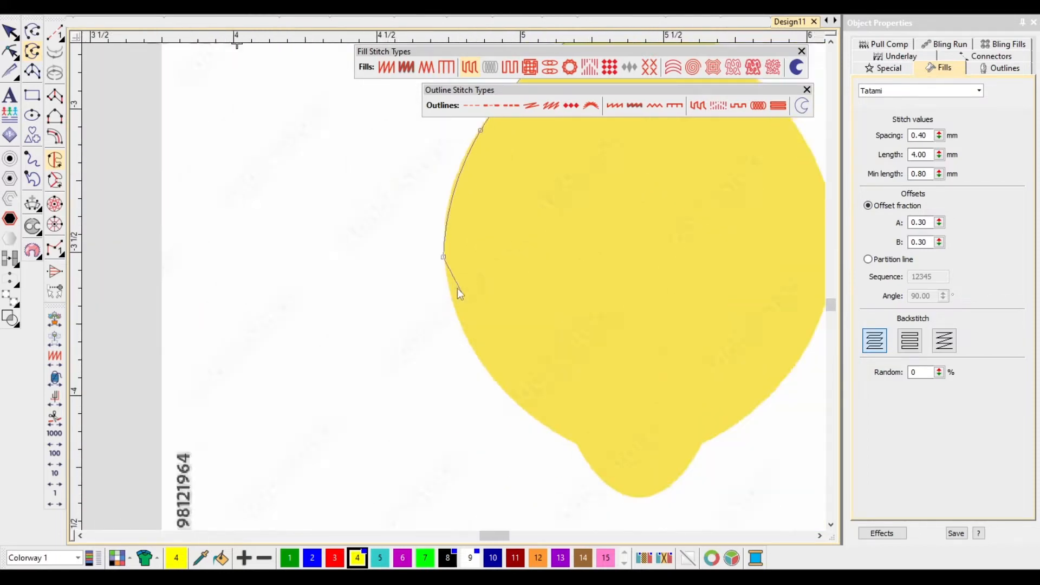
{"action": "scroll", "coordinate": [458, 288], "scroll_direction": "up", "scroll_amount": 1}
{"action": "right_click", "coordinate": [447, 318]}
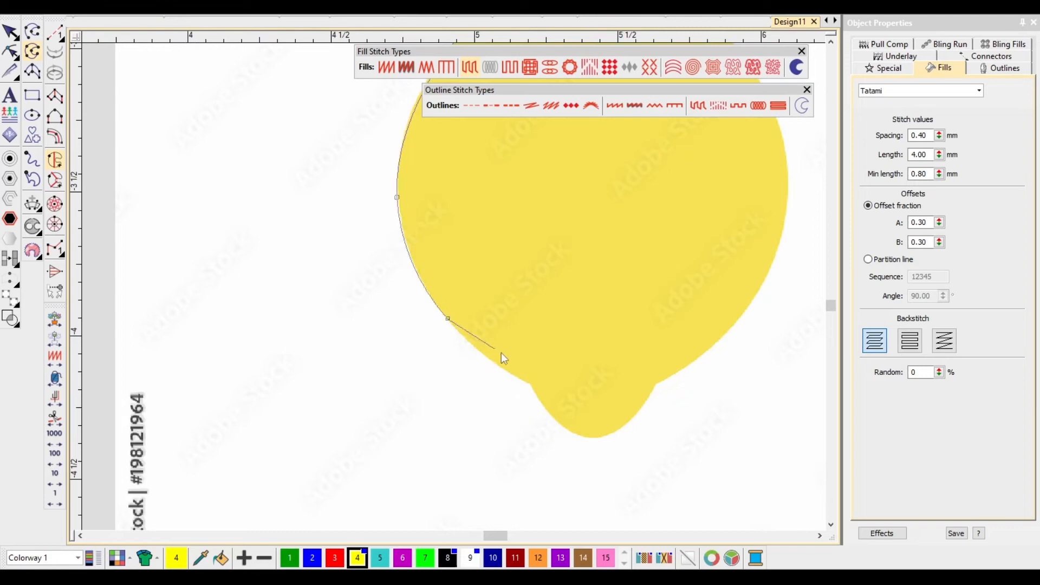
{"action": "right_click", "coordinate": [531, 384]}
{"action": "scroll", "coordinate": [531, 388], "scroll_direction": "down", "scroll_amount": 1}
{"action": "scroll", "coordinate": [460, 294], "scroll_direction": "up", "scroll_amount": 1}
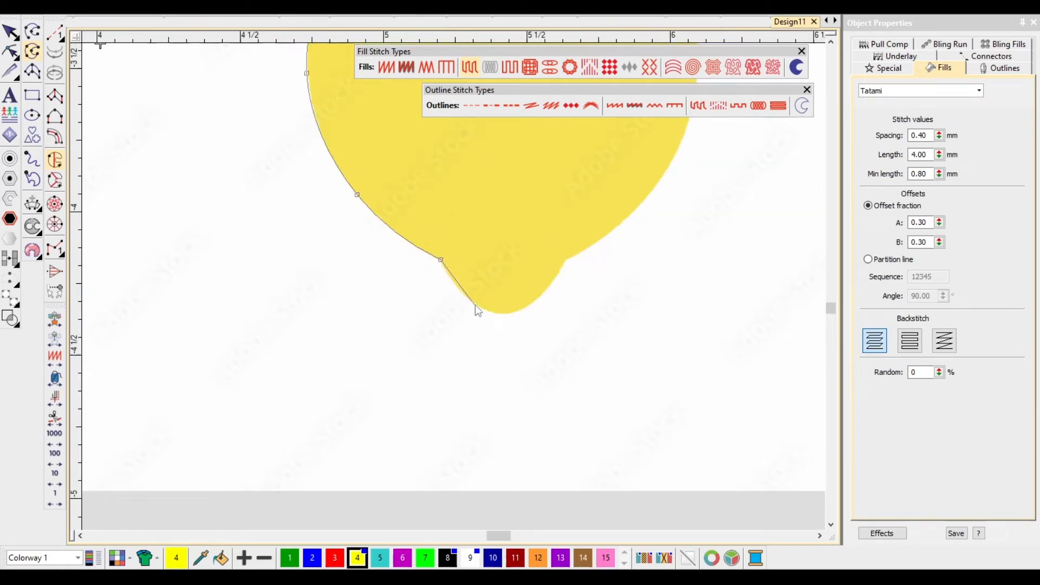
{"action": "right_click", "coordinate": [474, 305]}
{"action": "right_click", "coordinate": [544, 291]}
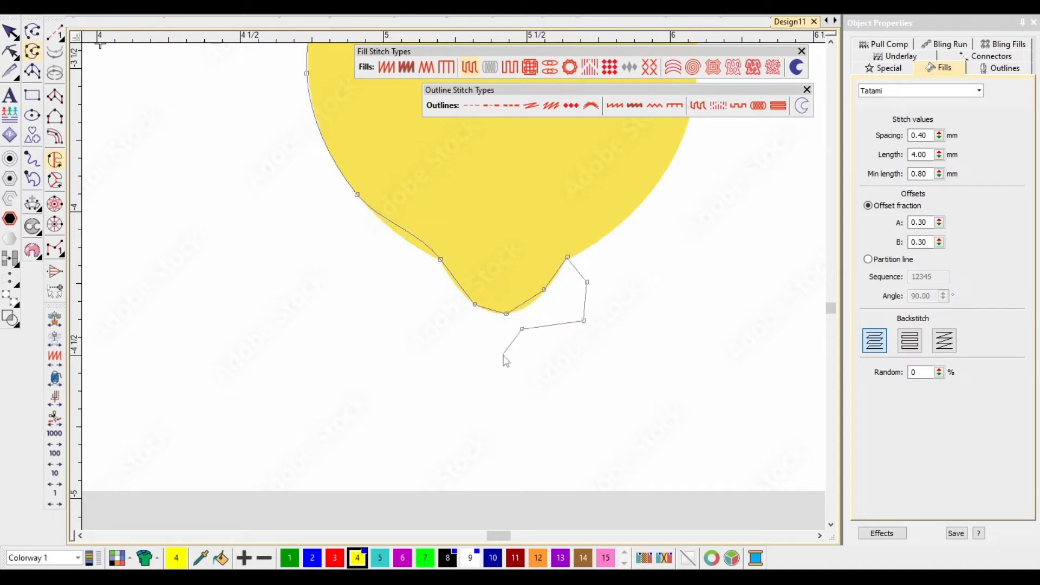
{"action": "key", "text": "BackSpace"}
{"action": "key", "text": "BackSpace"}
{"action": "key", "text": "BackSpace"}
{"action": "key", "text": "BackSpace"}
{"action": "key", "text": "BackSpace"}
{"action": "key", "text": "BackSpace"}
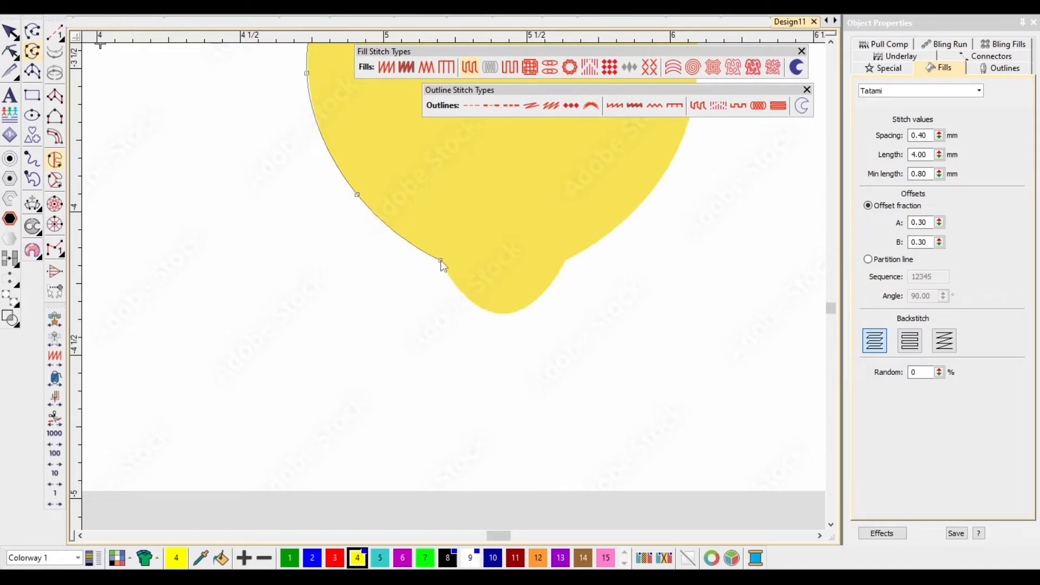
Trace around the lemon's bottom nub, with corner points where it meets the body and curve points between them.
{"action": "scroll", "coordinate": [441, 260], "scroll_direction": "up", "scroll_amount": 2}
{"action": "left_click", "coordinate": [454, 288]}
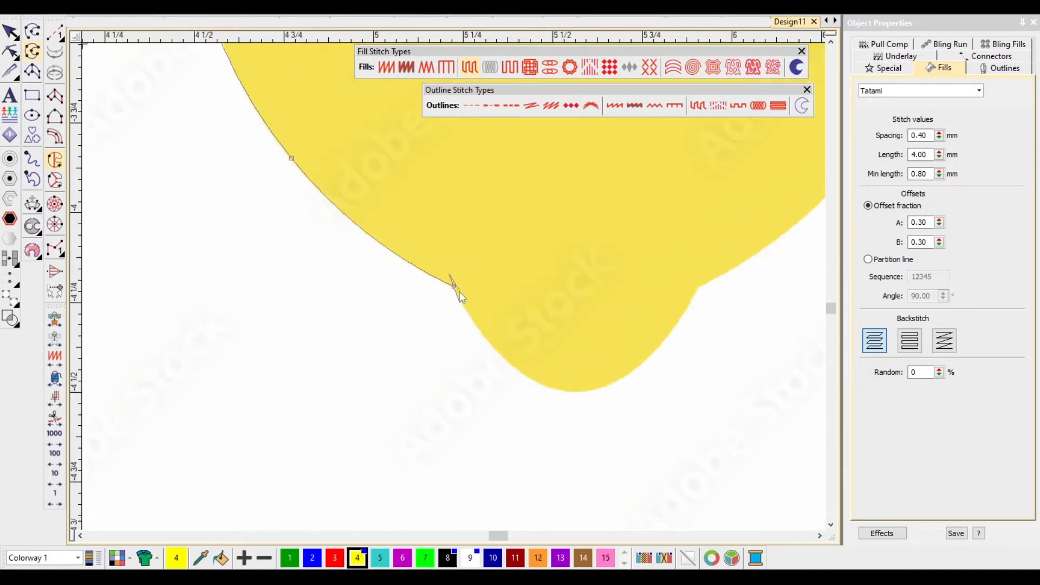
{"action": "scroll", "coordinate": [458, 290], "scroll_direction": "down", "scroll_amount": 1}
{"action": "left_click", "coordinate": [457, 274]}
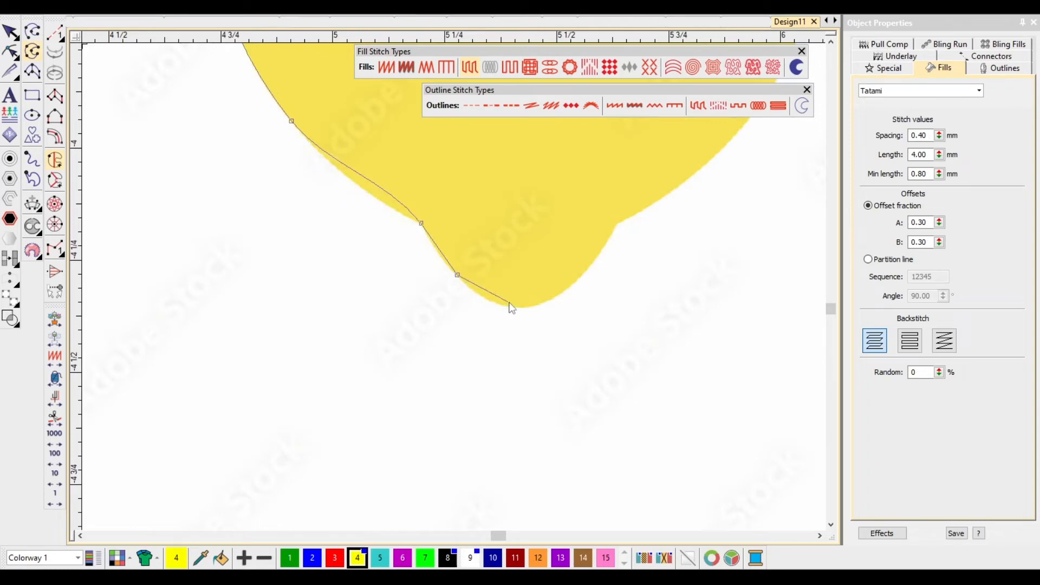
{"action": "left_click", "coordinate": [519, 309]}
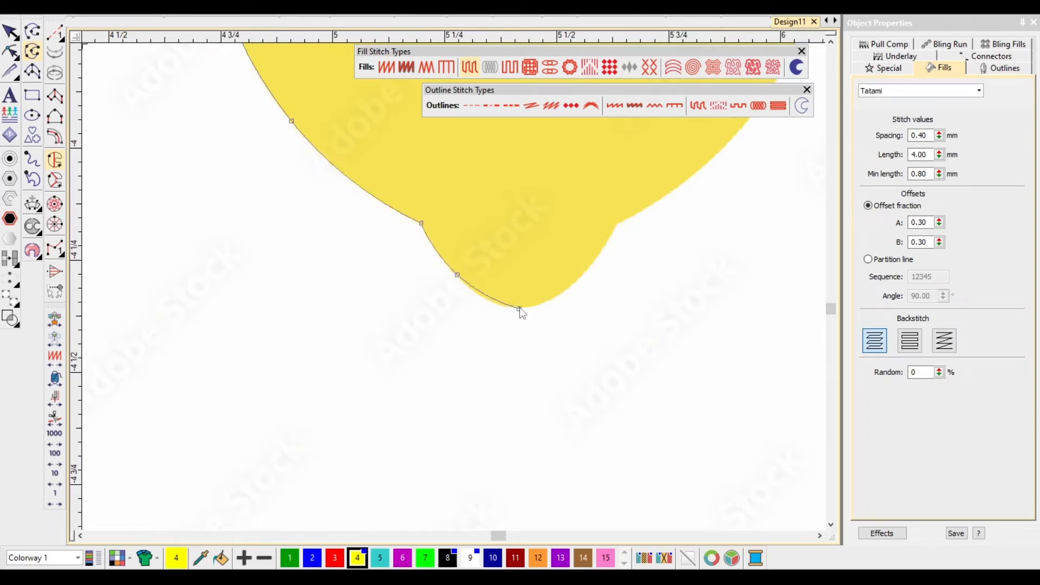
{"action": "left_click", "coordinate": [592, 267]}
{"action": "left_click", "coordinate": [616, 225]}
Trace up the lemon's right edge with curve points from the bottom nub to where the top bump begins.
{"action": "scroll", "coordinate": [454, 287], "scroll_direction": "down", "scroll_amount": 3}
{"action": "scroll", "coordinate": [447, 251], "scroll_direction": "up", "scroll_amount": 2}
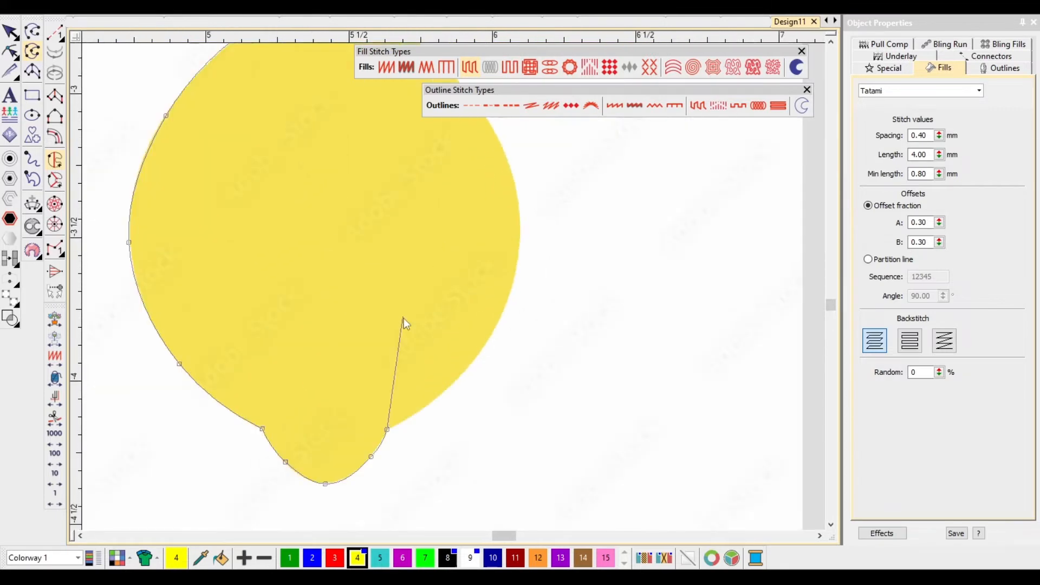
{"action": "right_click", "coordinate": [481, 352]}
{"action": "scroll", "coordinate": [481, 238], "scroll_direction": "up", "scroll_amount": 1}
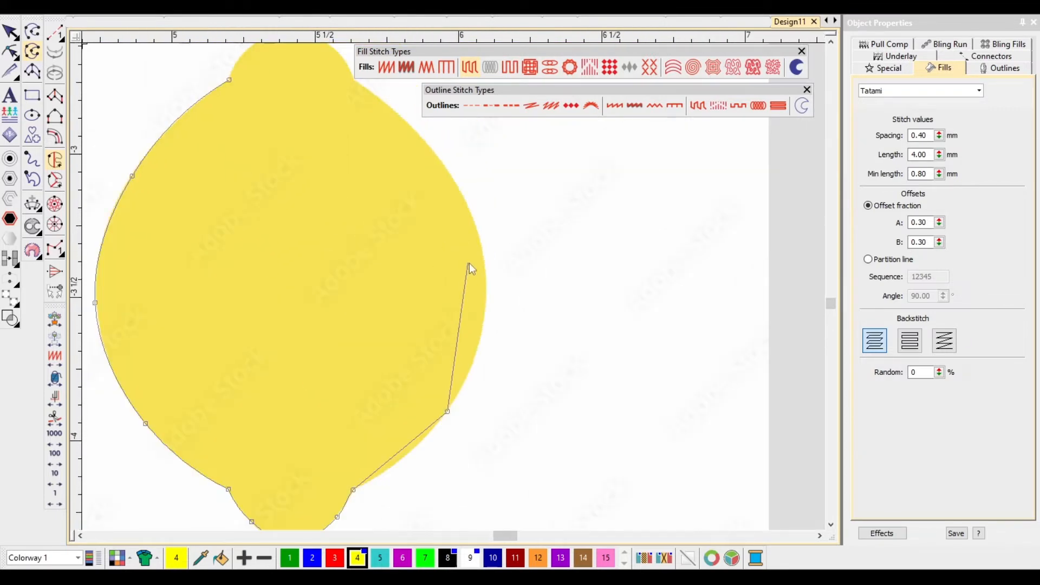
{"action": "right_click", "coordinate": [482, 249]}
{"action": "scroll", "coordinate": [428, 211], "scroll_direction": "down", "scroll_amount": 1}
{"action": "scroll", "coordinate": [441, 242], "scroll_direction": "up", "scroll_amount": 1}
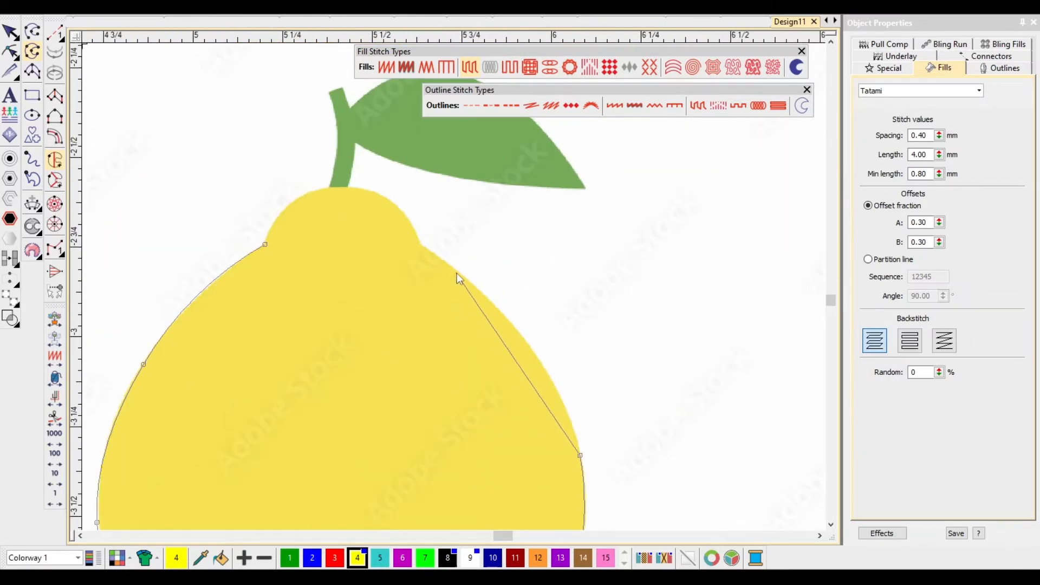
{"action": "right_click", "coordinate": [457, 273]}
{"action": "right_click", "coordinate": [424, 246]}
Trace over the lemon's top bump back to the starting point and generate the yellow Tatami fill.
{"action": "scroll", "coordinate": [386, 194], "scroll_direction": "up", "scroll_amount": 1}
{"action": "right_click", "coordinate": [401, 279]}
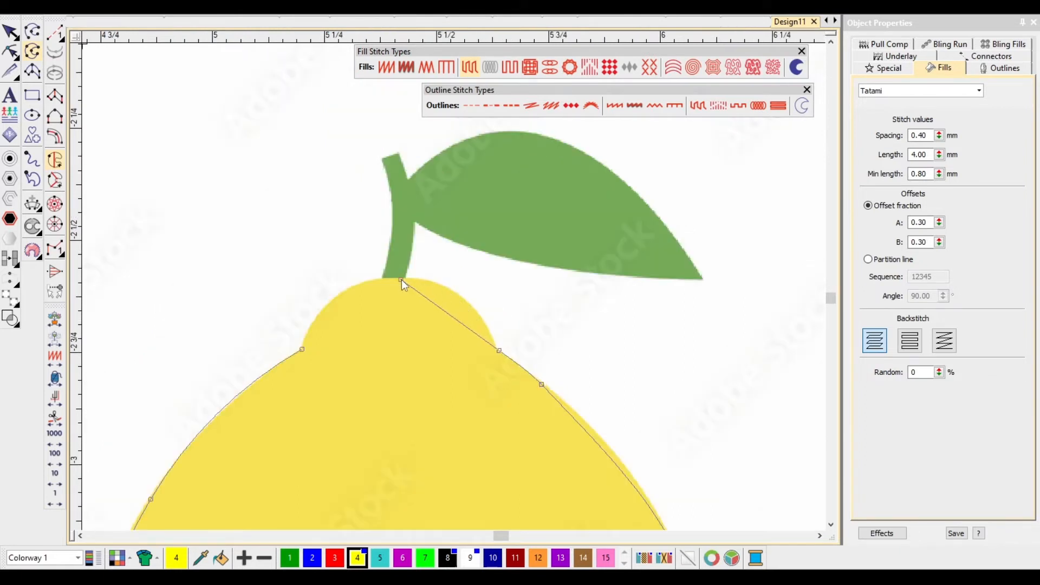
{"action": "right_click", "coordinate": [304, 350]}
{"action": "key", "text": "Return"}
{"action": "scroll", "coordinate": [316, 425], "scroll_direction": "down", "scroll_amount": 3}
{"action": "key", "text": "s"}
{"action": "scroll", "coordinate": [461, 304], "scroll_direction": "up", "scroll_amount": 2}
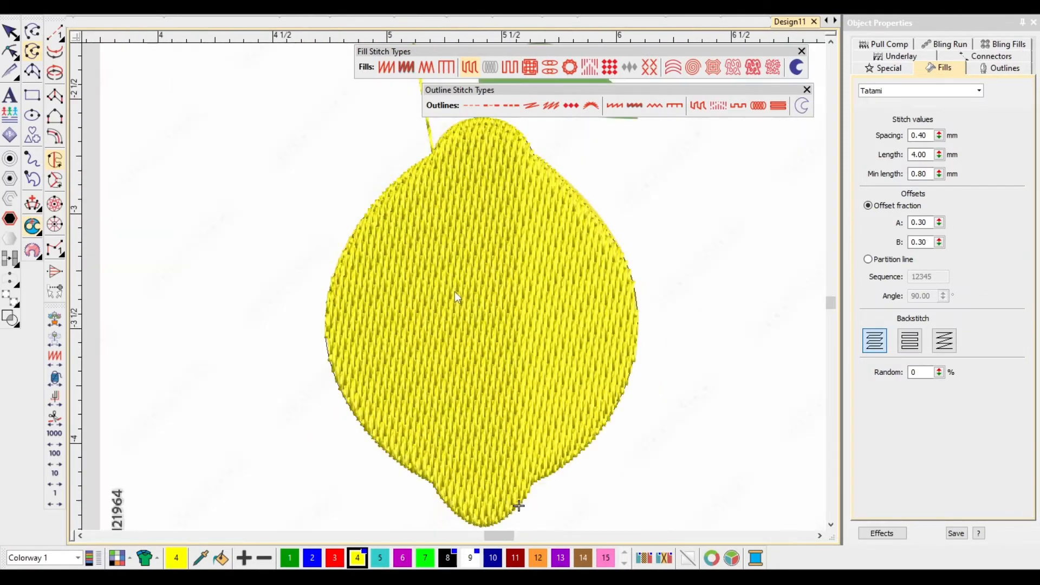
{"action": "scroll", "coordinate": [454, 288], "scroll_direction": "down", "scroll_amount": 4}
{"action": "scroll", "coordinate": [454, 287], "scroll_direction": "up", "scroll_amount": 2}
{"action": "scroll", "coordinate": [454, 287], "scroll_direction": "up", "scroll_amount": 3}
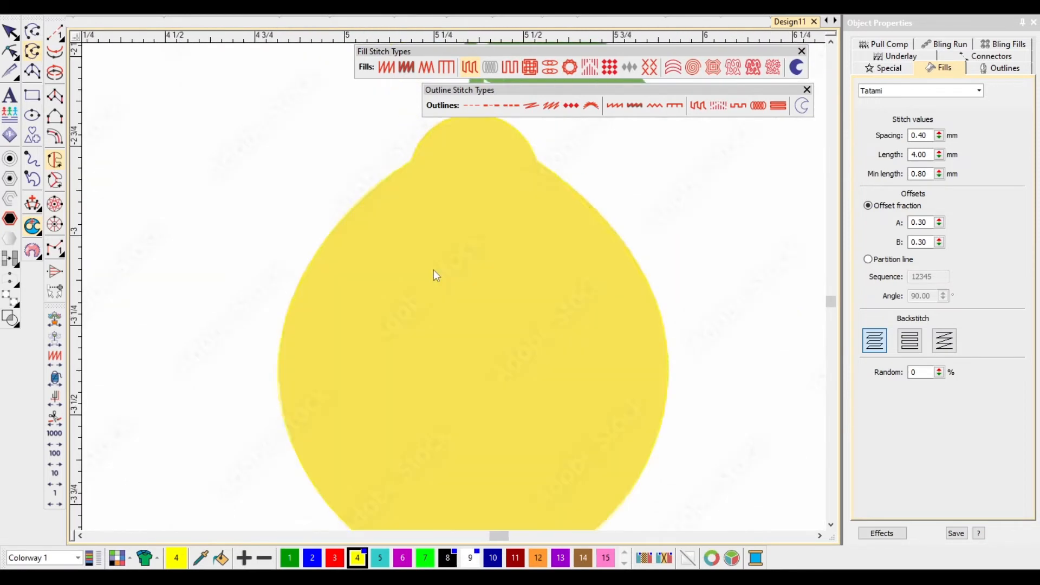
{"action": "scroll", "coordinate": [433, 269], "scroll_direction": "down", "scroll_amount": 2}
{"action": "left_click", "coordinate": [804, 282]}
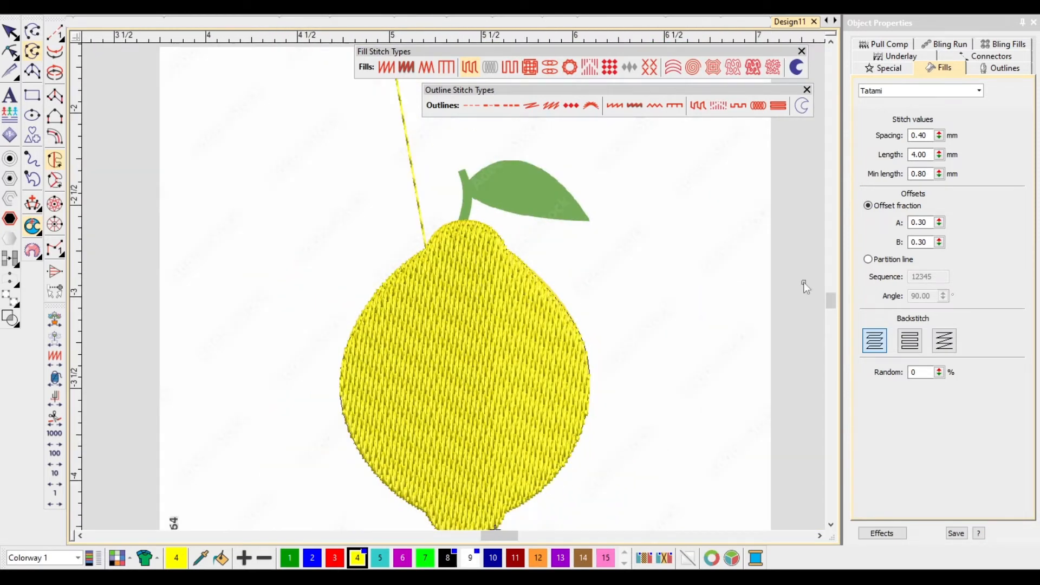
{"action": "scroll", "coordinate": [484, 357], "scroll_direction": "down", "scroll_amount": 1}
{"action": "key", "text": "Escape"}
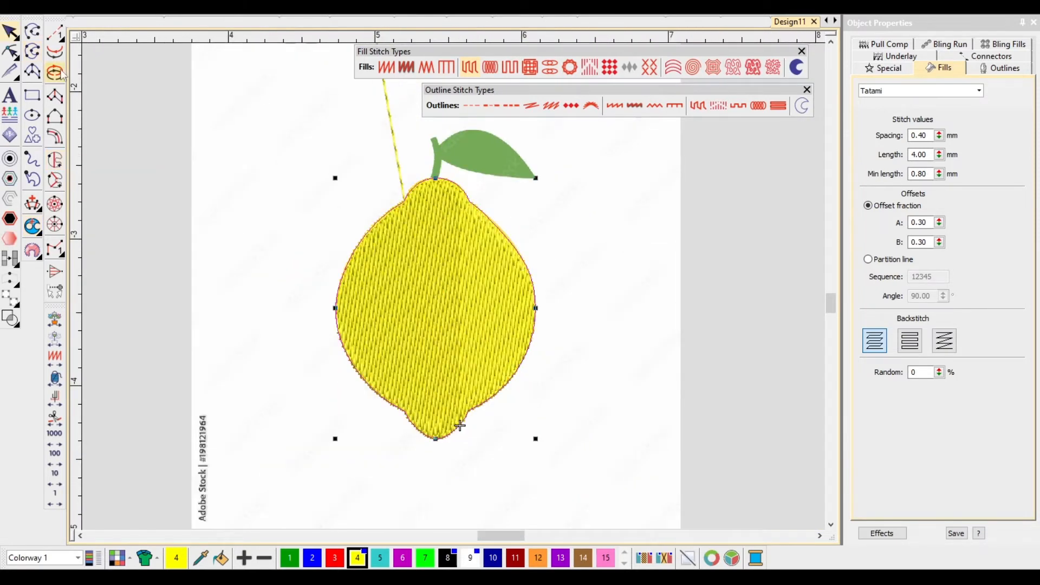
Reshape the lemon fill so its stitches run diagonally up to the right, and try another start point on its upper left edge.
{"action": "key", "text": "h"}
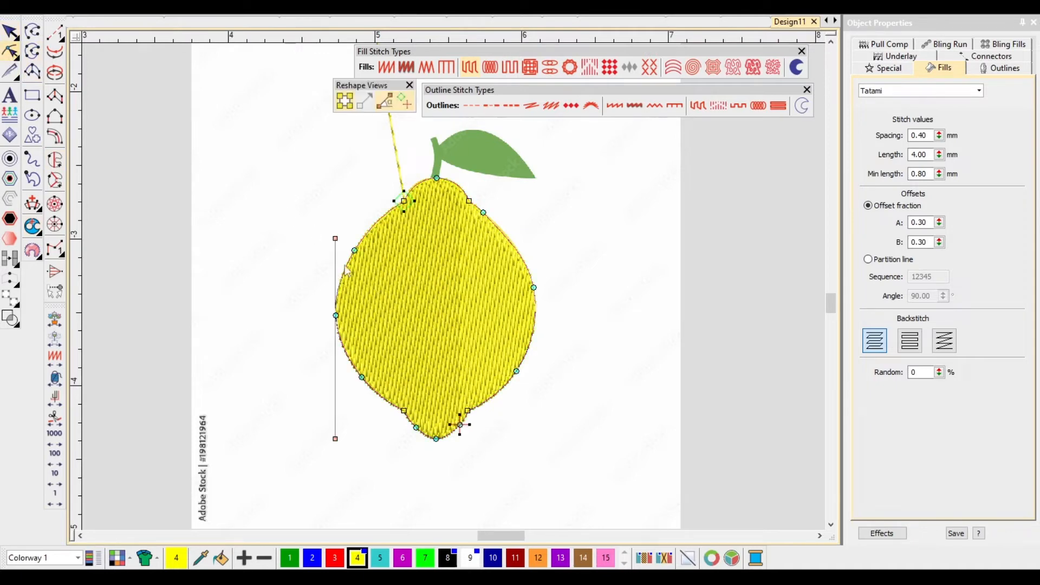
{"action": "left_click_drag", "start_coordinate": [336, 238], "coordinate": [573, 236]}
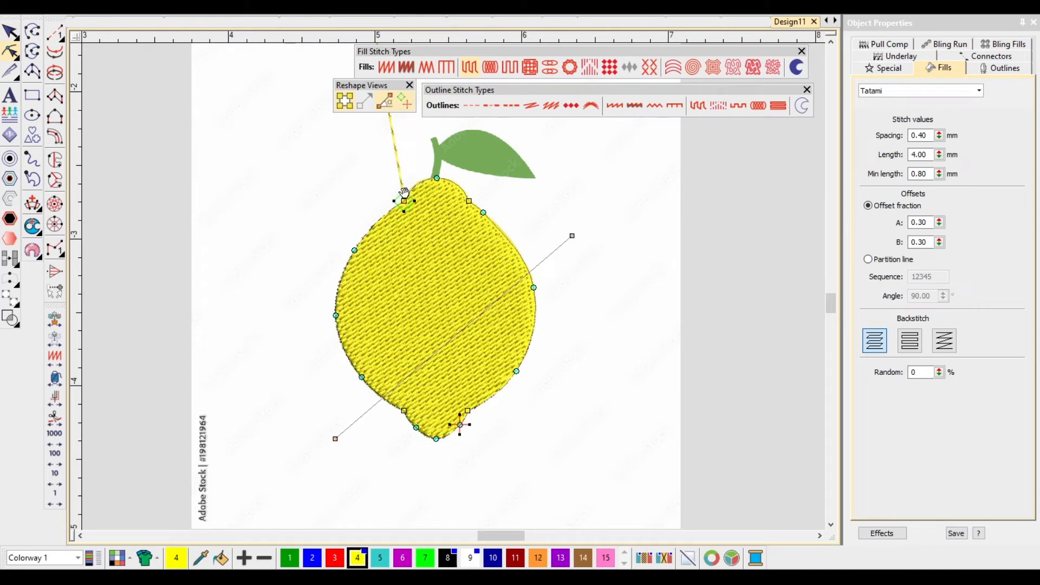
{"action": "left_click_drag", "start_coordinate": [404, 195], "coordinate": [337, 248]}
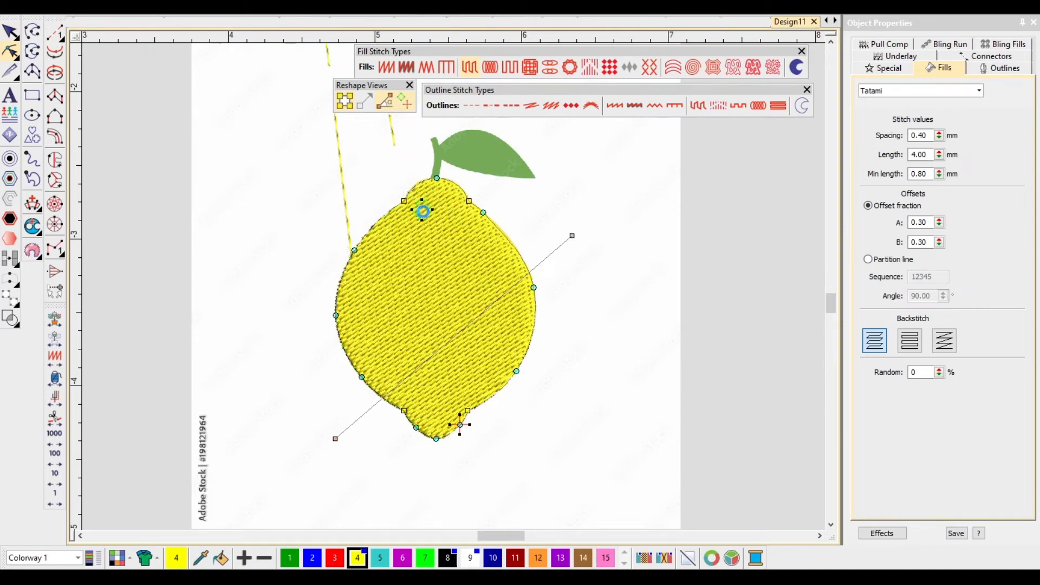
{"action": "key", "text": "Escape"}
{"action": "scroll", "coordinate": [411, 205], "scroll_direction": "down", "scroll_amount": 1}
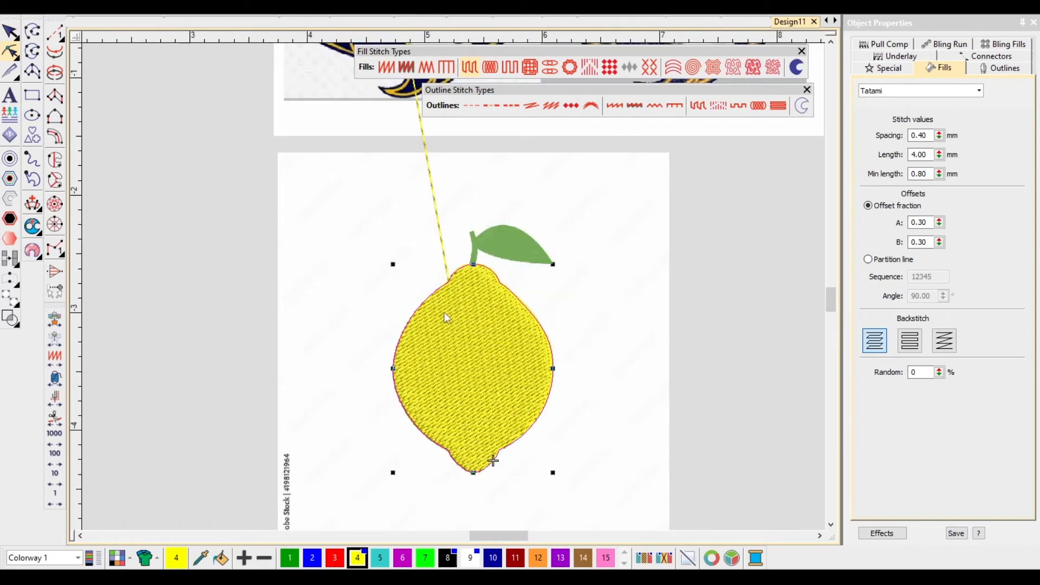
{"action": "scroll", "coordinate": [444, 312], "scroll_direction": "up", "scroll_amount": 2}
{"action": "left_click", "coordinate": [675, 261]}
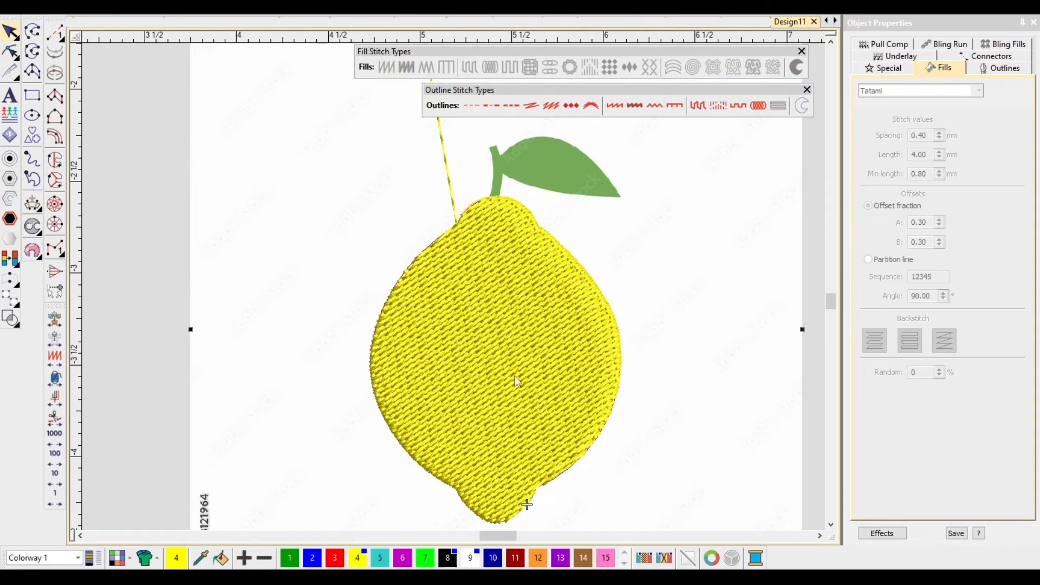
Set the lemon fill's after-object connector type to Jump.
{"action": "left_click", "coordinate": [529, 348]}
{"action": "left_click", "coordinate": [961, 58]}
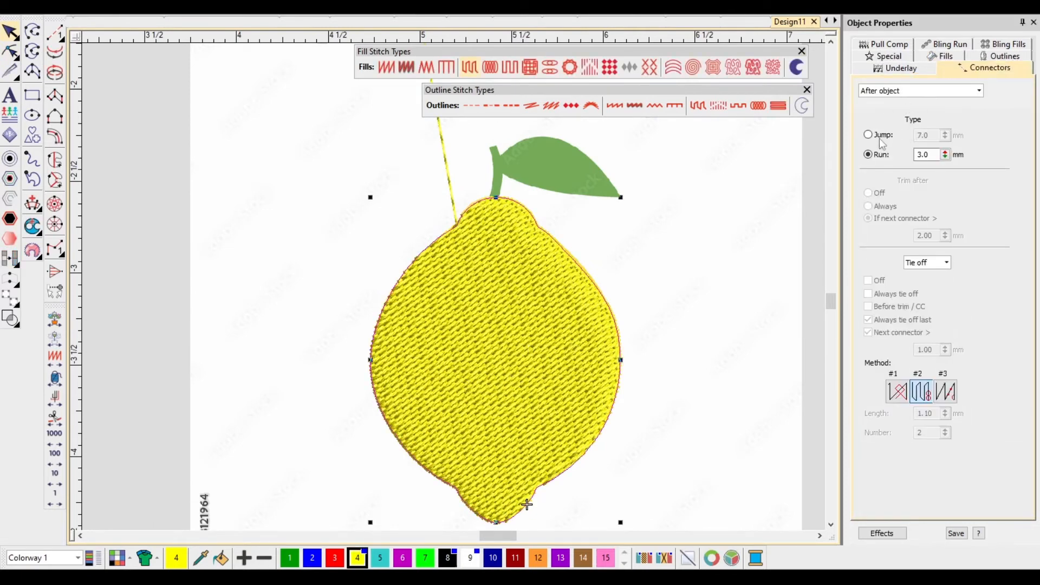
{"action": "left_click", "coordinate": [875, 135]}
{"action": "key", "text": "Escape"}
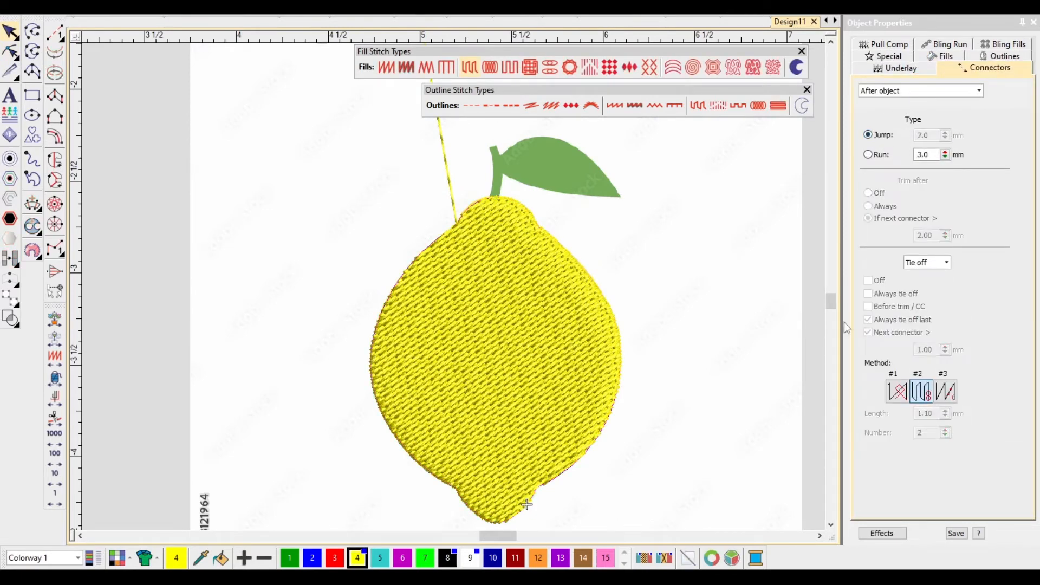
Switch the connector after the black satin outline object preceding the lemon to Jump.
{"action": "scroll", "coordinate": [551, 233], "scroll_direction": "up", "scroll_amount": 1}
{"action": "scroll", "coordinate": [453, 285], "scroll_direction": "down", "scroll_amount": 2}
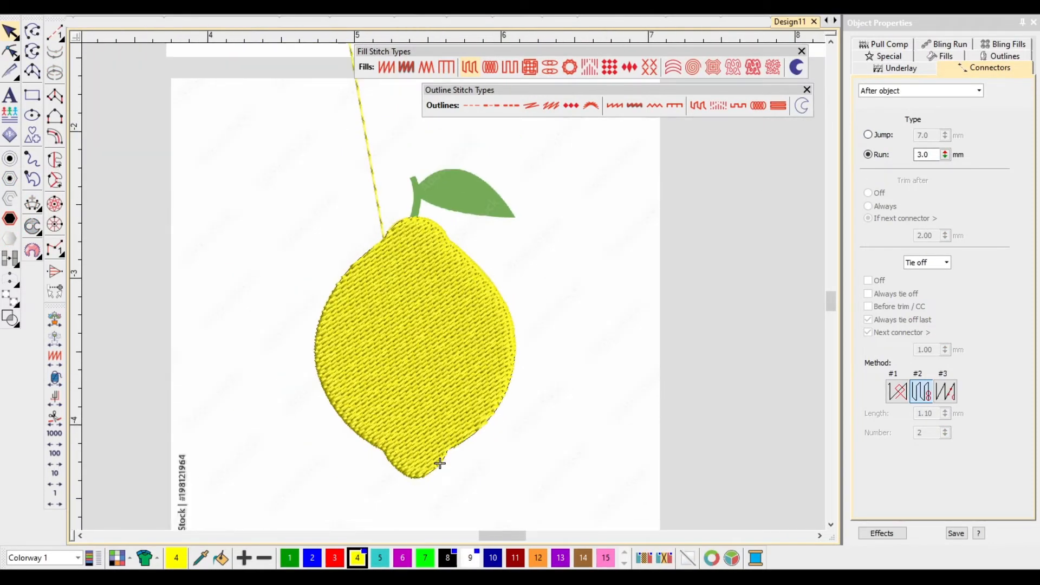
{"action": "left_click", "coordinate": [868, 135]}
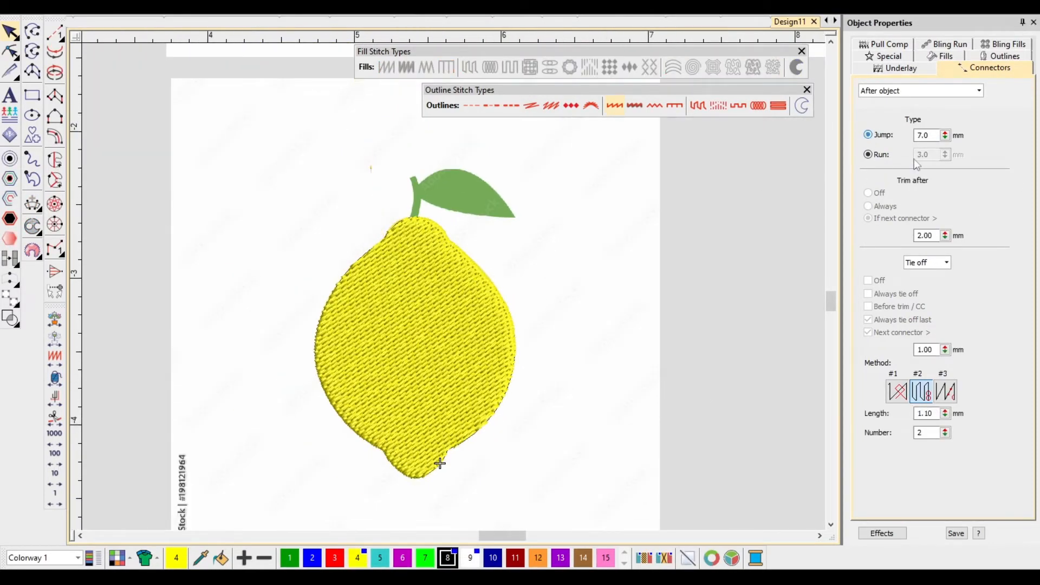
{"action": "left_click", "coordinate": [868, 155]}
Set up an open shape in black color 8 with the Run outline stitch for outlining the lemon.
{"action": "scroll", "coordinate": [466, 279], "scroll_direction": "up", "scroll_amount": 2}
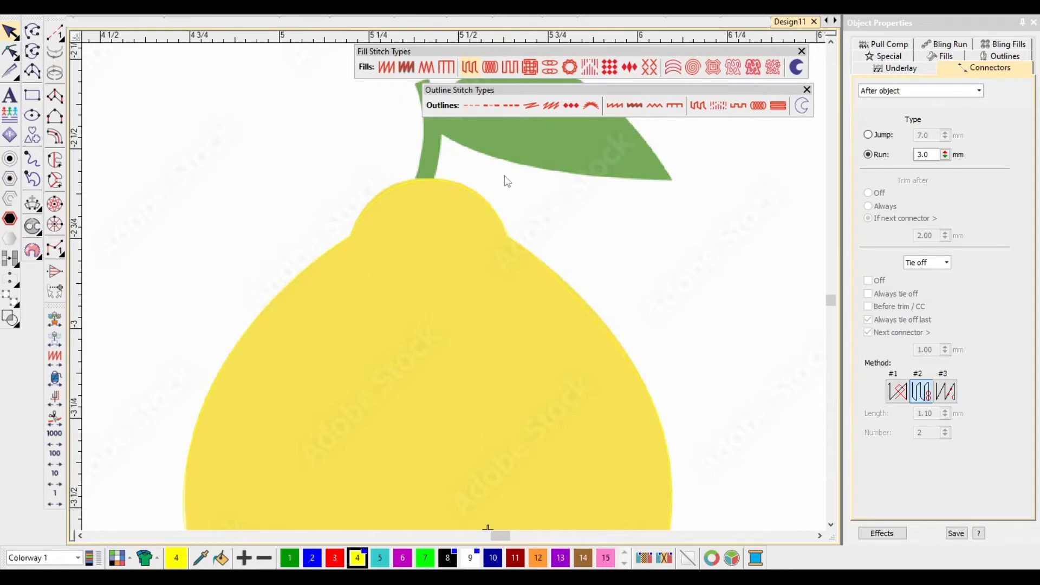
{"action": "left_click", "coordinate": [468, 106]}
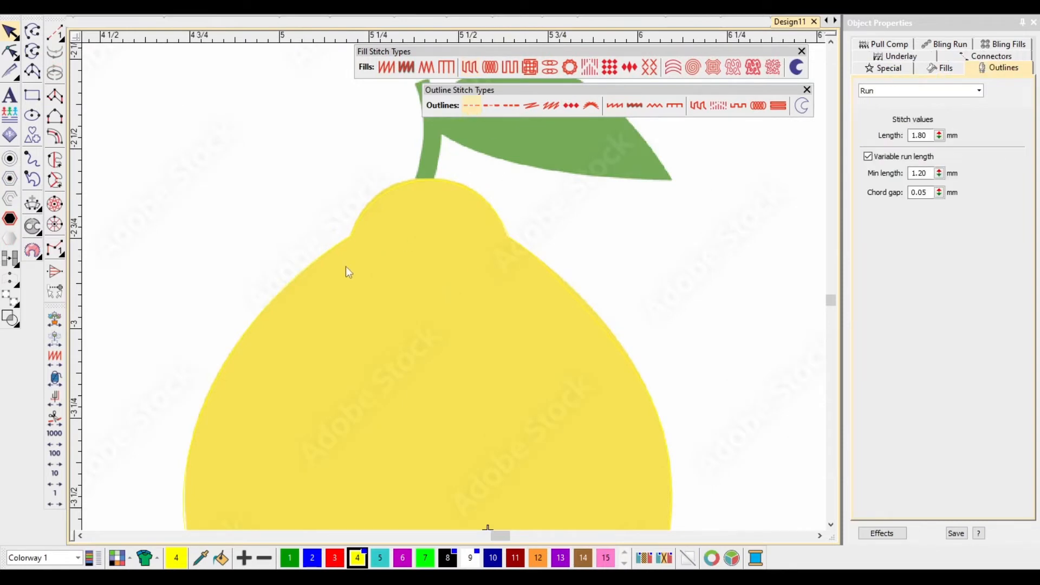
{"action": "left_click", "coordinate": [448, 558]}
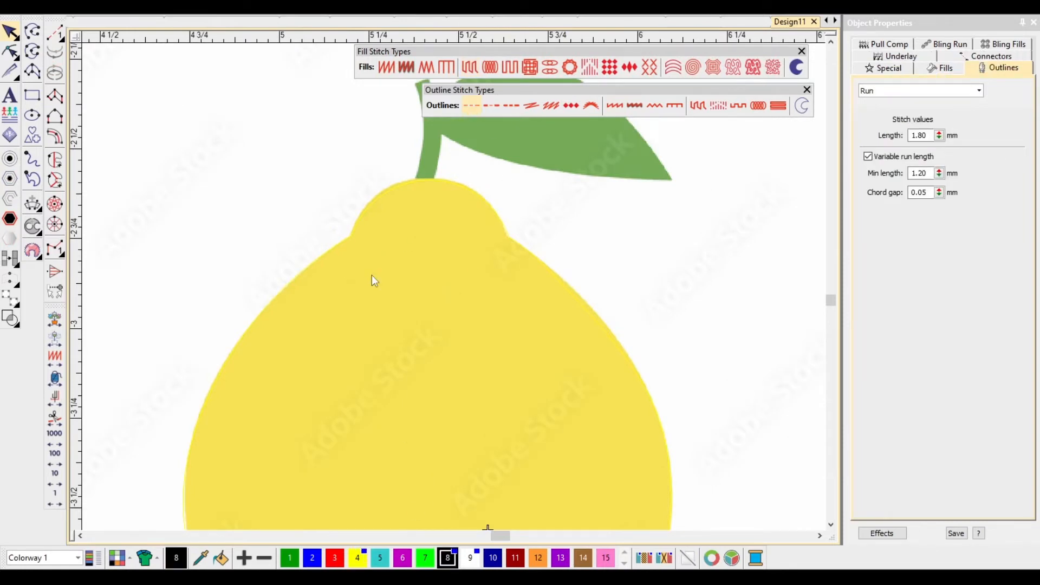
{"action": "key", "text": "b"}
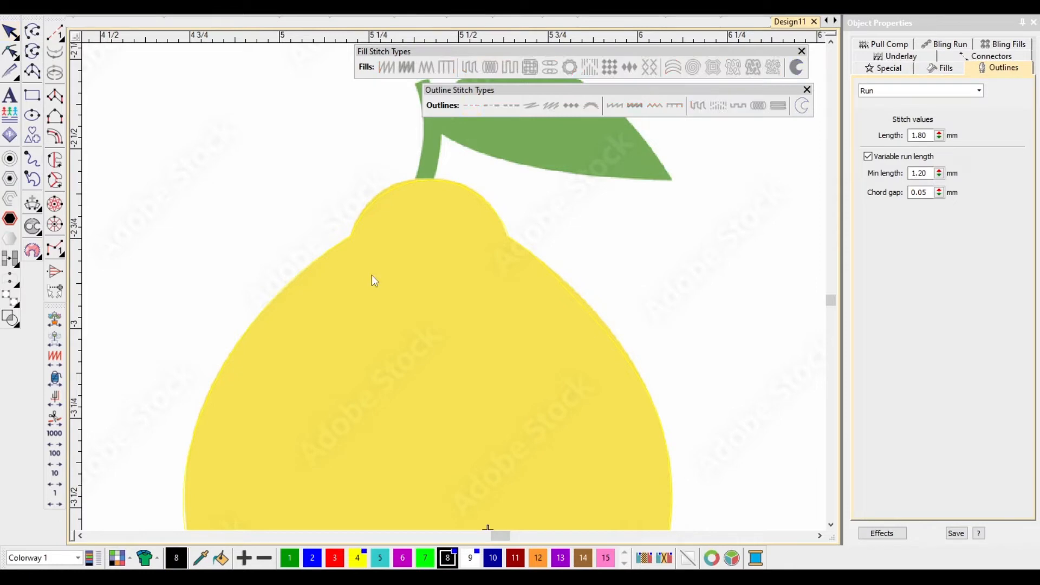
{"action": "left_click", "coordinate": [55, 35]}
{"action": "left_click", "coordinate": [33, 31]}
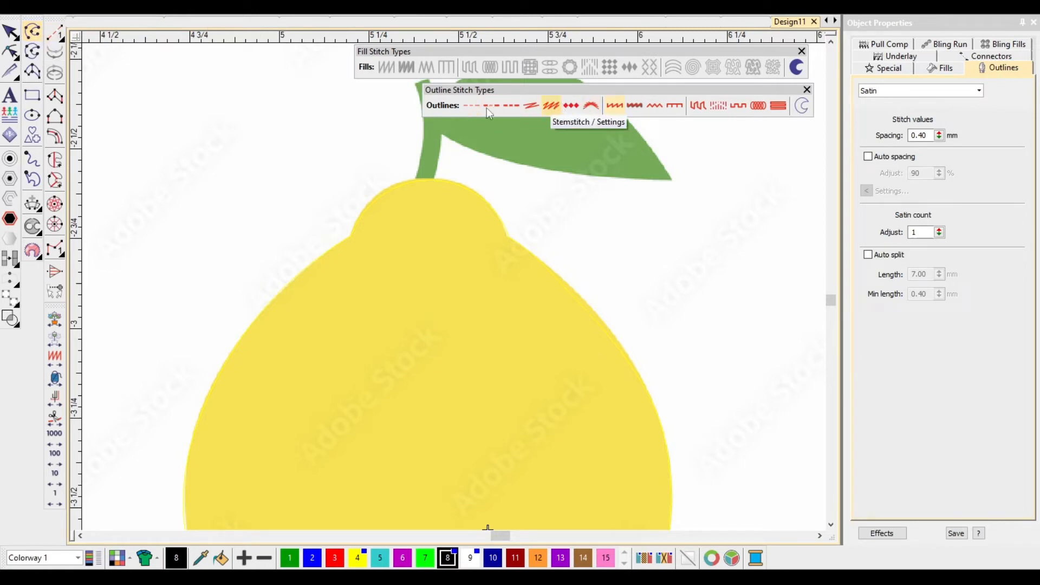
{"action": "left_click", "coordinate": [472, 107]}
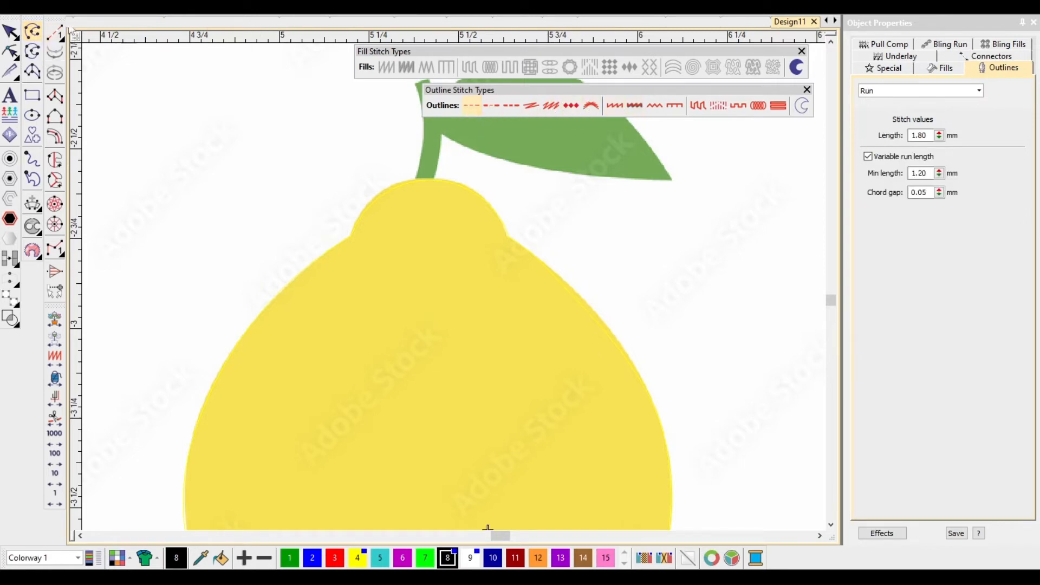
Start the run outline at the top bump's left corner and trace down the lemon's left edge to the bottom nub.
{"action": "scroll", "coordinate": [356, 191], "scroll_direction": "up", "scroll_amount": 3}
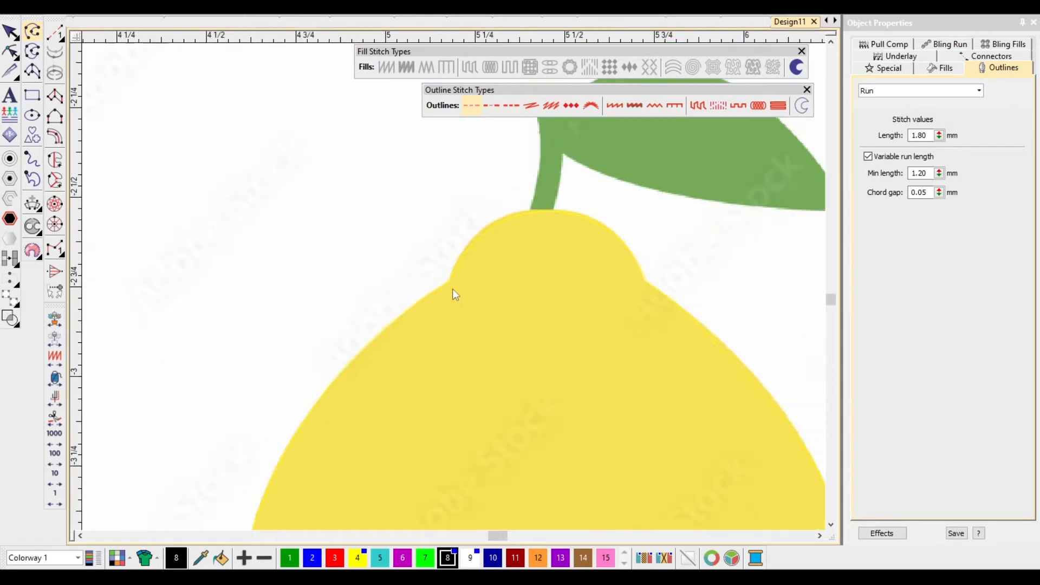
{"action": "left_click", "coordinate": [464, 269]}
{"action": "scroll", "coordinate": [444, 304], "scroll_direction": "down", "scroll_amount": 2}
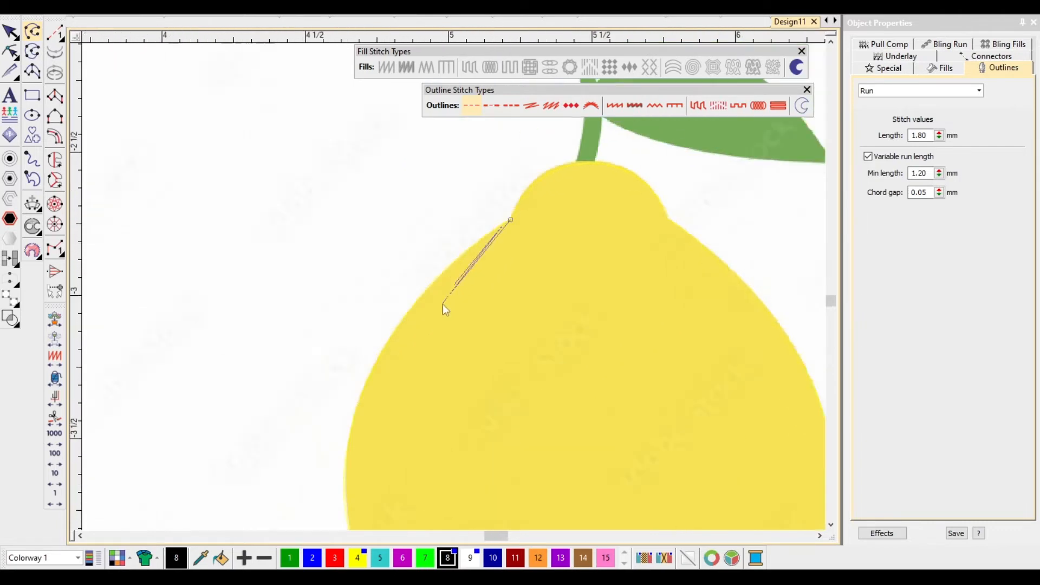
{"action": "scroll", "coordinate": [437, 253], "scroll_direction": "up", "scroll_amount": 1}
{"action": "left_click", "coordinate": [436, 256]}
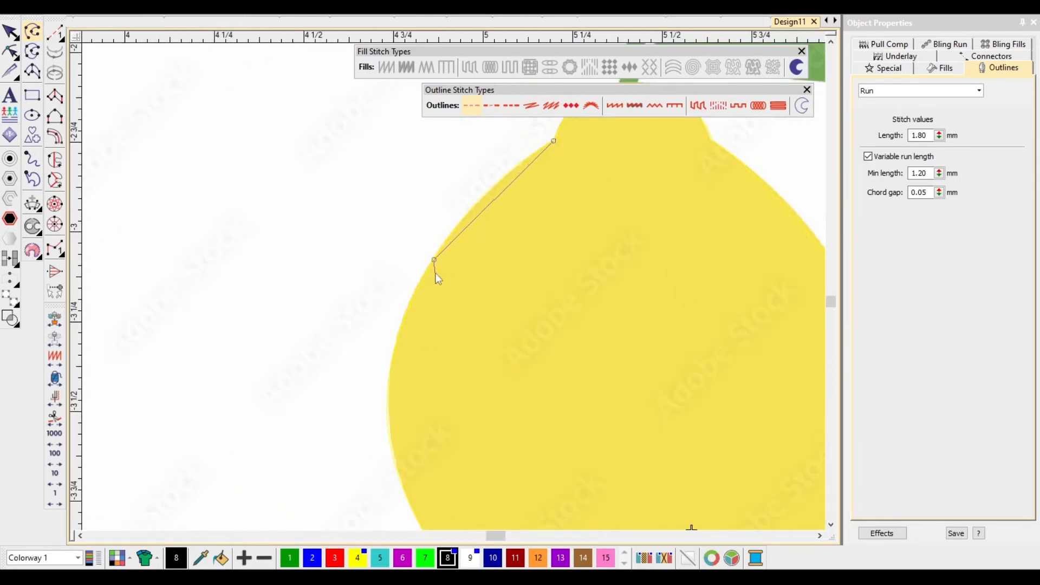
{"action": "key", "text": "c"}
{"action": "left_click", "coordinate": [431, 281]}
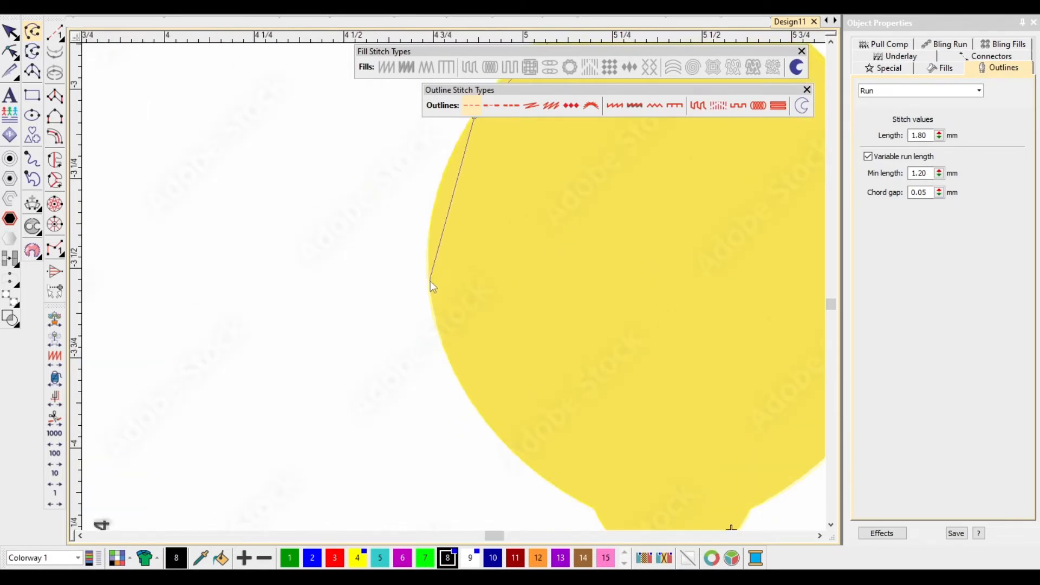
{"action": "key", "text": "c"}
{"action": "left_click", "coordinate": [452, 281]}
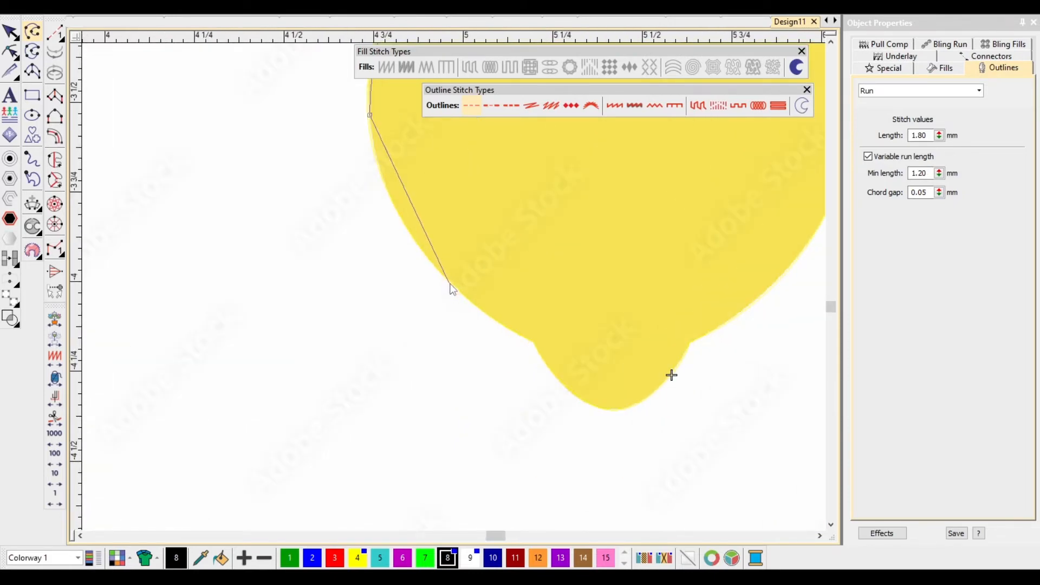
{"action": "left_click", "coordinate": [535, 344]}
Continue the run outline around the bottom nub with curve points, ending in a corner point where it rejoins the body.
{"action": "key", "text": "c"}
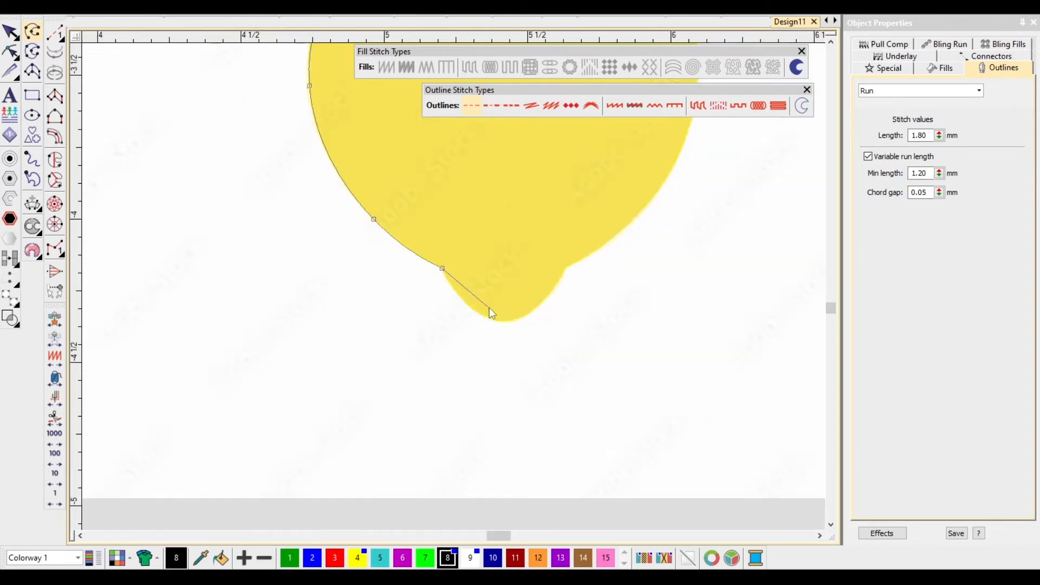
{"action": "left_click", "coordinate": [438, 295]}
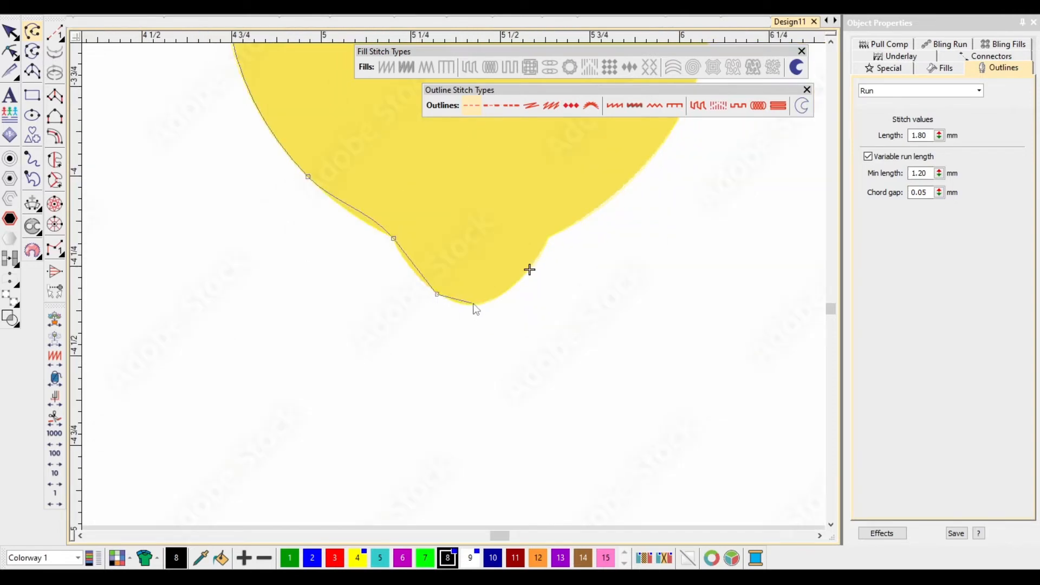
{"action": "right_click", "coordinate": [473, 305]}
{"action": "right_click", "coordinate": [523, 275]}
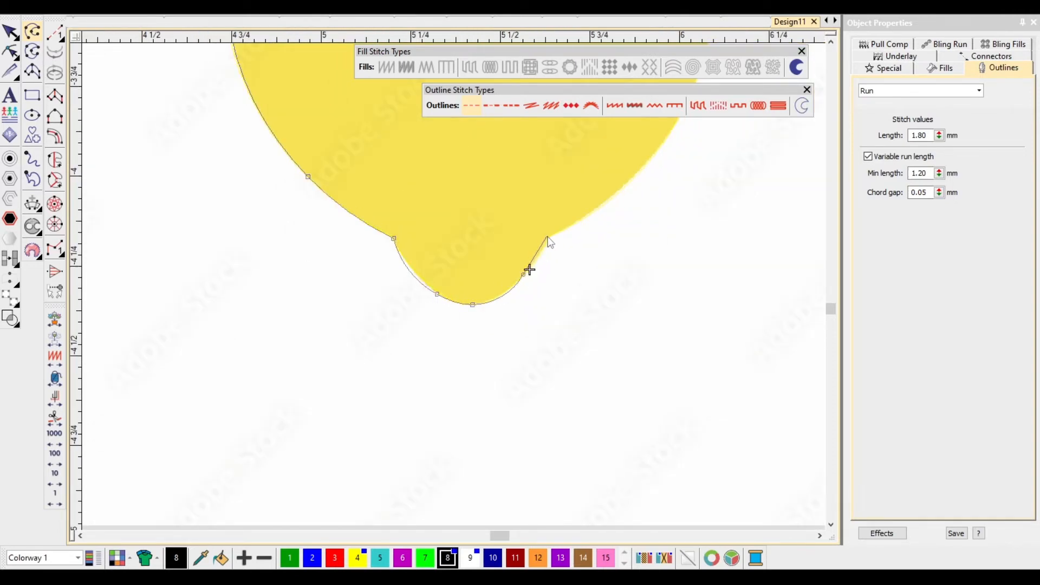
{"action": "left_click", "coordinate": [547, 237]}
Continue the run outline up the lemon's right edge with curve points, placing a corner point where the top bump begins.
{"action": "scroll", "coordinate": [482, 257], "scroll_direction": "down", "scroll_amount": 3}
{"action": "scroll", "coordinate": [467, 259], "scroll_direction": "up", "scroll_amount": 1}
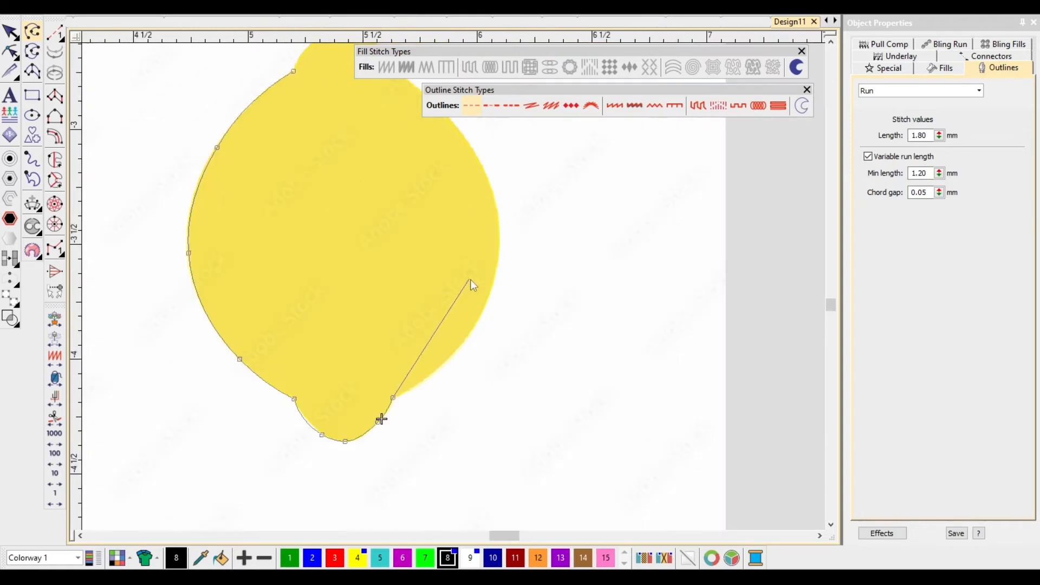
{"action": "right_click", "coordinate": [480, 320]}
{"action": "right_click", "coordinate": [493, 199]}
{"action": "scroll", "coordinate": [493, 199], "scroll_direction": "down", "scroll_amount": 1}
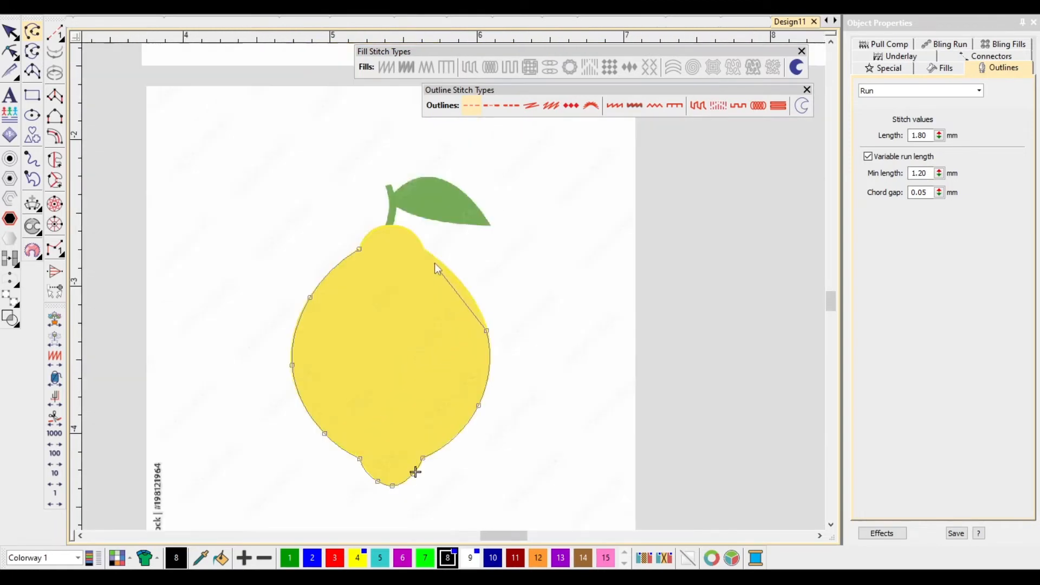
{"action": "scroll", "coordinate": [434, 264], "scroll_direction": "up", "scroll_amount": 1}
{"action": "right_click", "coordinate": [463, 286]}
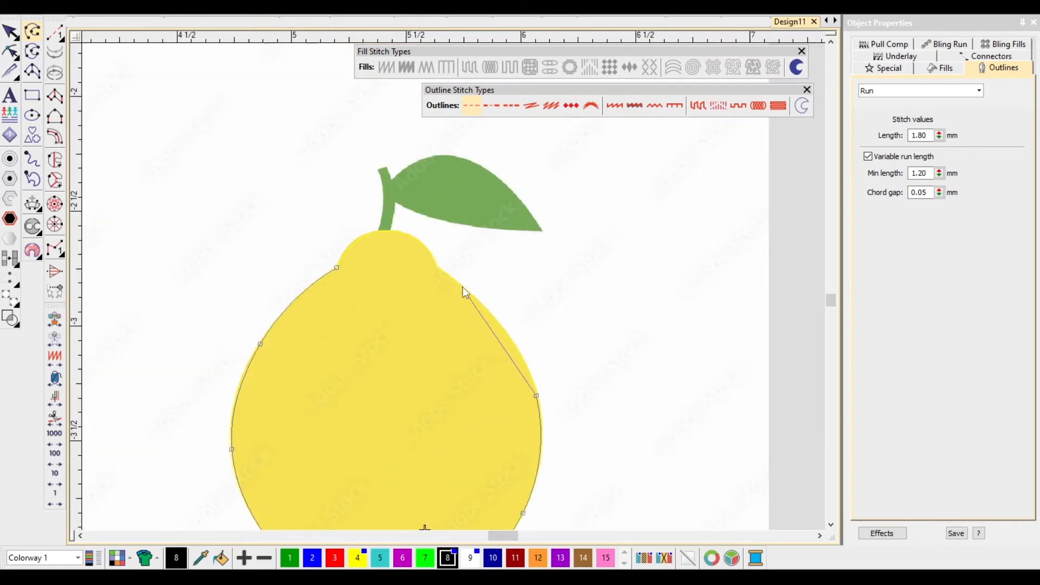
{"action": "left_click", "coordinate": [436, 267]}
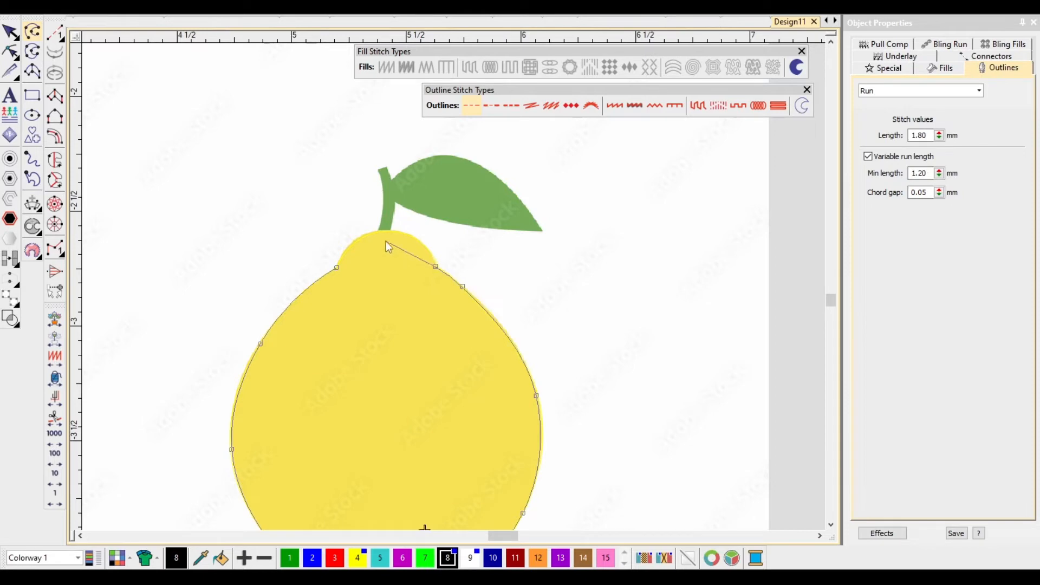
Finish the black run outline over the top bump at its starting corner and generate the stitches.
{"action": "left_click", "coordinate": [337, 269]}
{"action": "key", "text": "Return"}
{"action": "scroll", "coordinate": [338, 321], "scroll_direction": "down", "scroll_amount": 2}
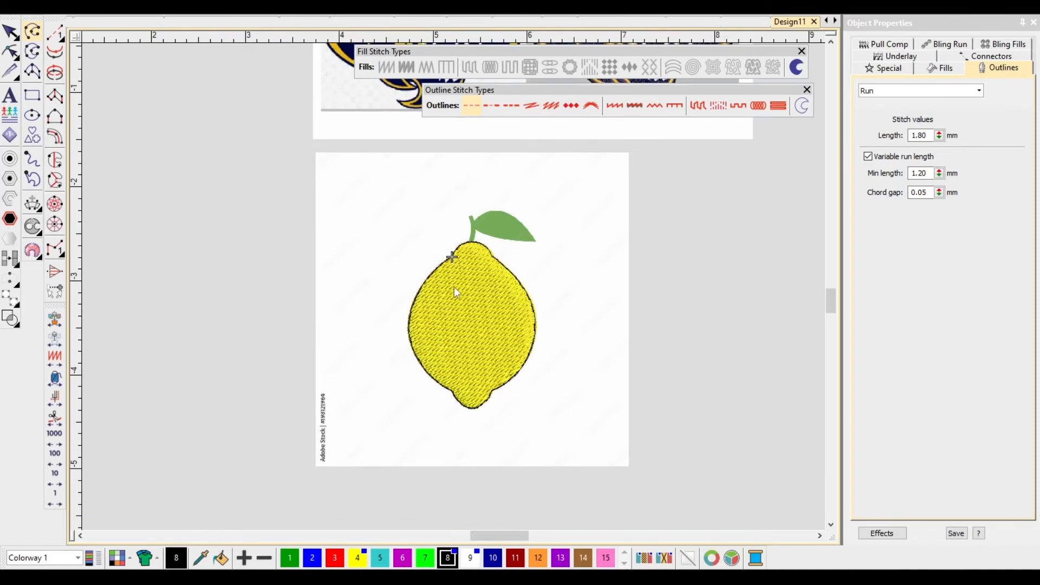
{"action": "scroll", "coordinate": [454, 284], "scroll_direction": "up", "scroll_amount": 5}
{"action": "scroll", "coordinate": [454, 287], "scroll_direction": "up", "scroll_amount": 3}
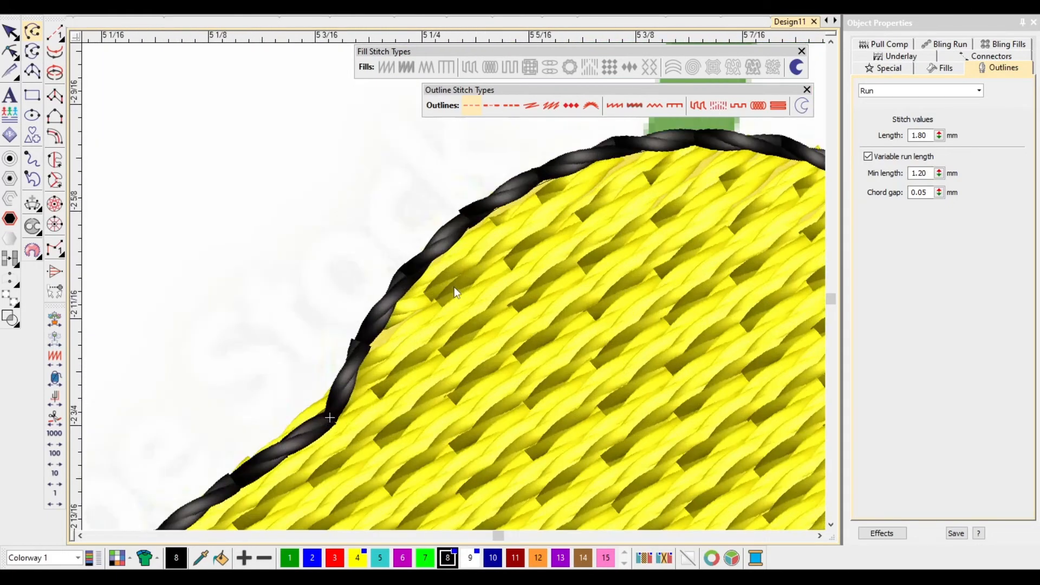
Examine how closely the black run outline follows the edge of the yellow fill around the lemon's top bump.
{"action": "key", "text": "Escape"}
{"action": "scroll", "coordinate": [455, 287], "scroll_direction": "down", "scroll_amount": 7}
{"action": "key", "text": "t"}
{"action": "key", "text": "t"}
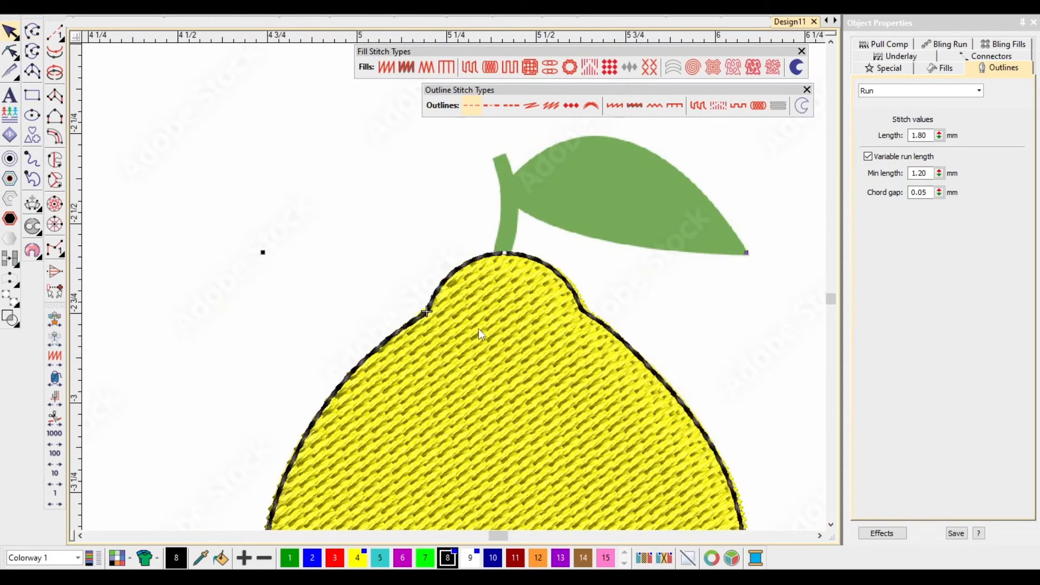
{"action": "key", "text": "space"}
{"action": "scroll", "coordinate": [479, 328], "scroll_direction": "down", "scroll_amount": 1}
{"action": "scroll", "coordinate": [457, 285], "scroll_direction": "down", "scroll_amount": 1}
{"action": "left_click", "coordinate": [520, 248]}
{"action": "scroll", "coordinate": [452, 288], "scroll_direction": "up", "scroll_amount": 1}
{"action": "key", "text": "Escape"}
{"action": "key", "text": "Escape"}
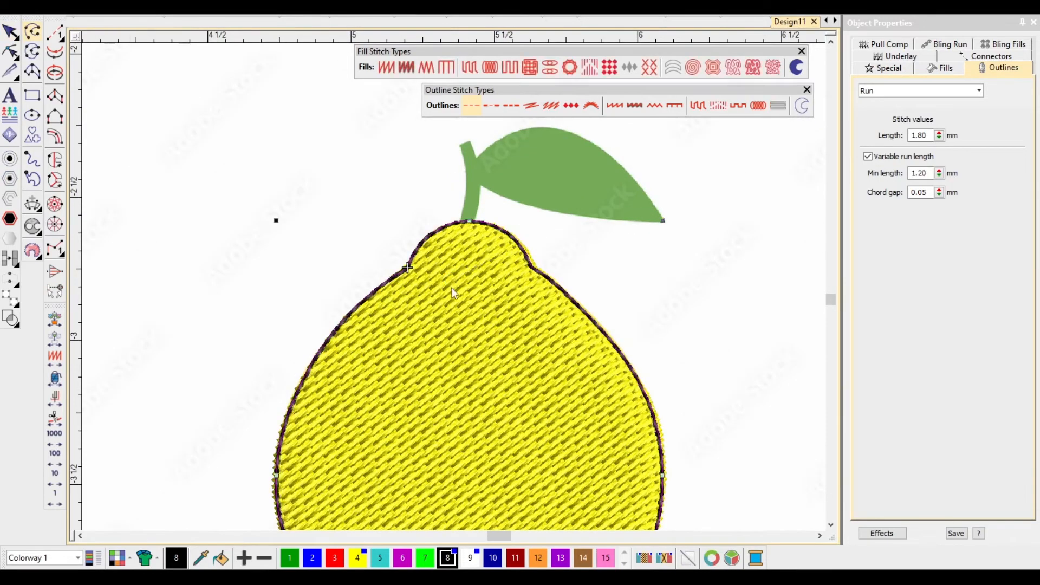
Reshape the lemon's Tatami fill by moving the top bump's upper curve node up onto the black outline.
{"action": "left_click", "coordinate": [451, 289]}
{"action": "scroll", "coordinate": [454, 287], "scroll_direction": "up", "scroll_amount": 3}
{"action": "key", "text": "h"}
{"action": "scroll", "coordinate": [454, 282], "scroll_direction": "up", "scroll_amount": 2}
{"action": "key", "text": "t"}
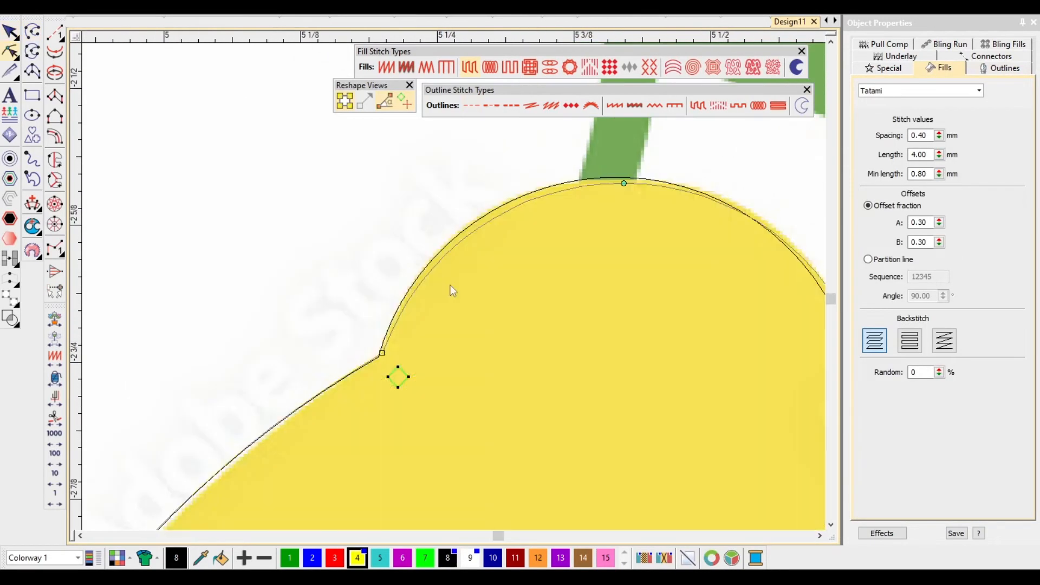
{"action": "scroll", "coordinate": [403, 325], "scroll_direction": "down", "scroll_amount": 2}
{"action": "scroll", "coordinate": [477, 280], "scroll_direction": "up", "scroll_amount": 2}
{"action": "scroll", "coordinate": [466, 298], "scroll_direction": "down", "scroll_amount": 3}
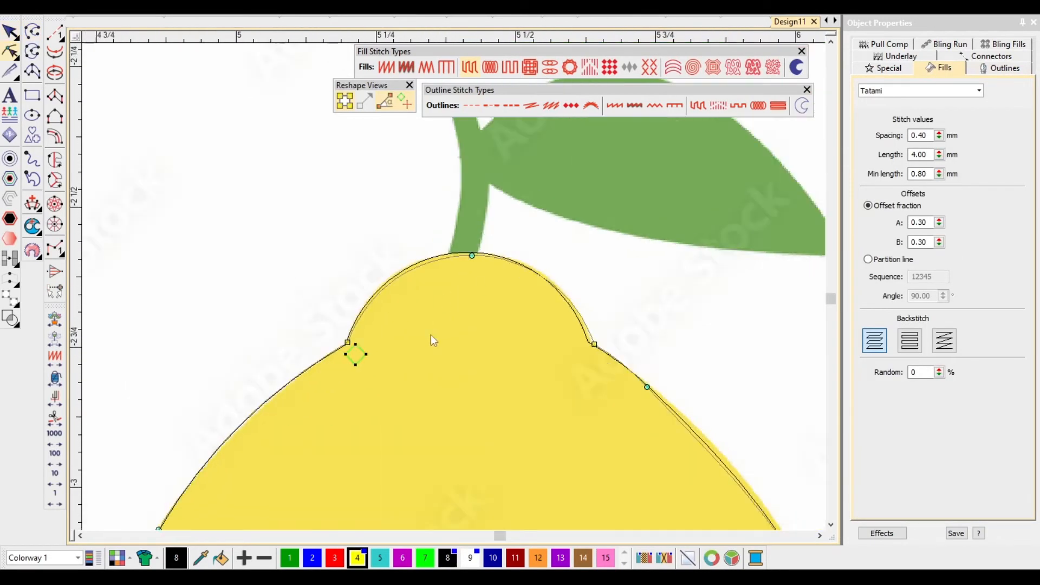
{"action": "key", "text": "t"}
{"action": "scroll", "coordinate": [418, 304], "scroll_direction": "down", "scroll_amount": 1}
{"action": "scroll", "coordinate": [439, 319], "scroll_direction": "down", "scroll_amount": 1}
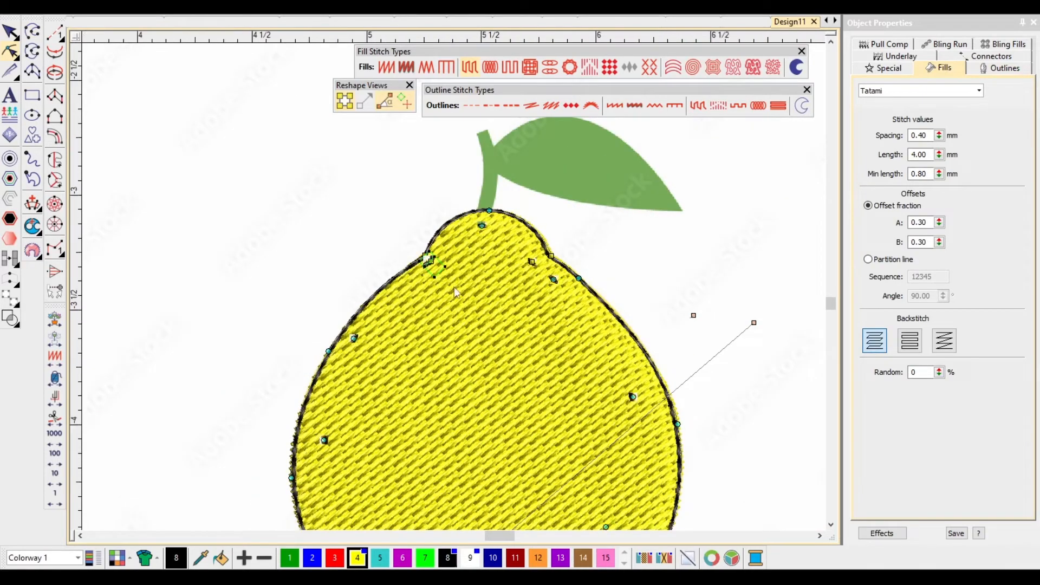
{"action": "scroll", "coordinate": [472, 215], "scroll_direction": "down", "scroll_amount": 1}
{"action": "scroll", "coordinate": [455, 274], "scroll_direction": "up", "scroll_amount": 2}
{"action": "scroll", "coordinate": [454, 268], "scroll_direction": "up", "scroll_amount": 3}
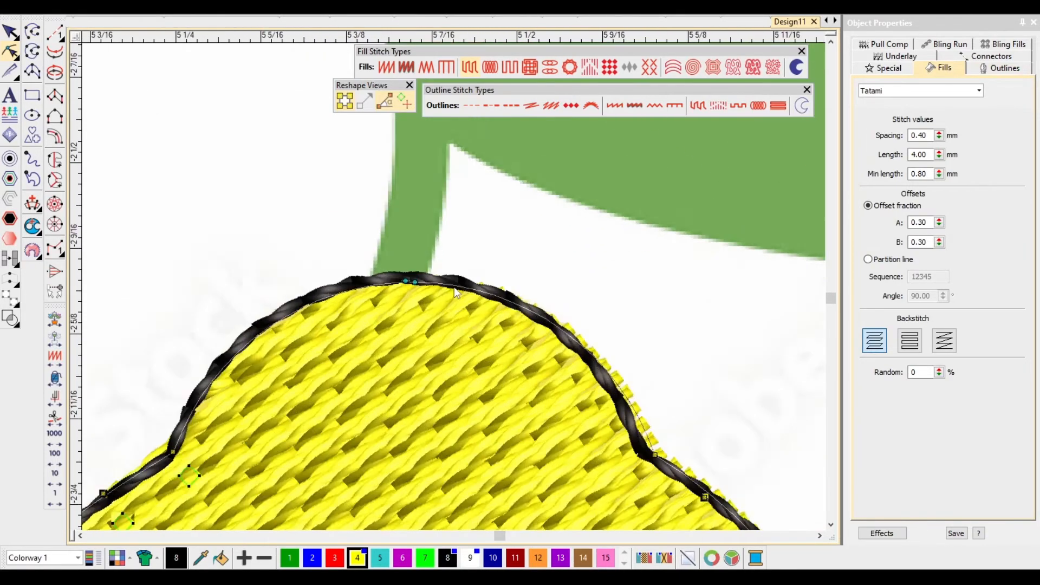
{"action": "key", "text": "t"}
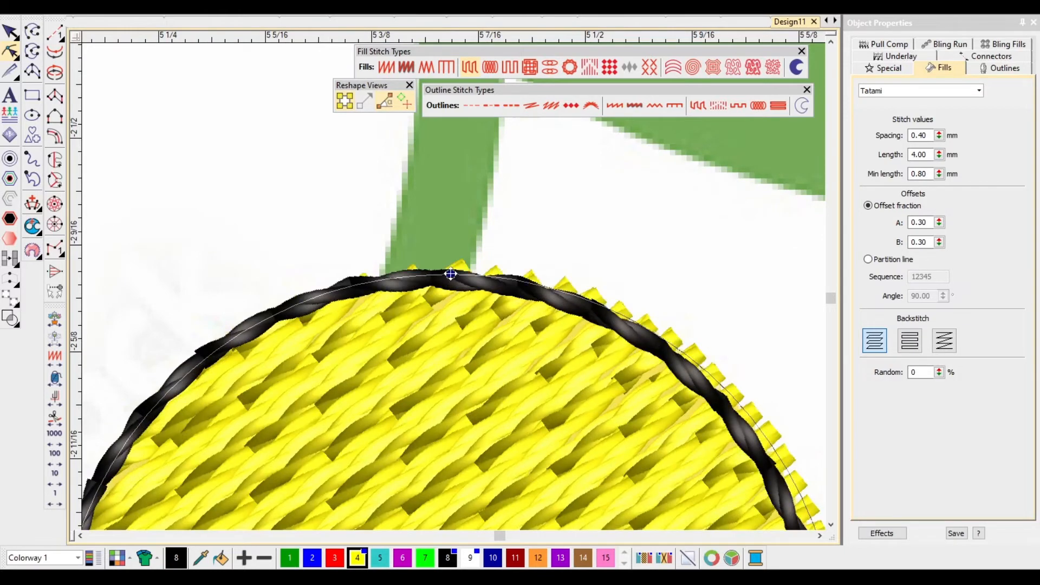
{"action": "scroll", "coordinate": [437, 298], "scroll_direction": "down", "scroll_amount": 2}
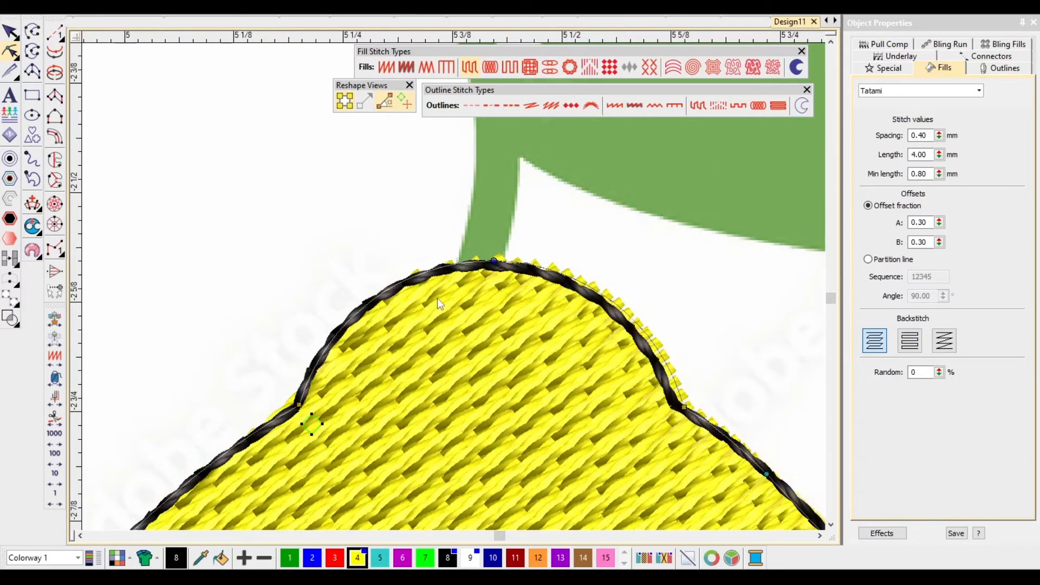
Move the fill's corner node at the left base of the top bump slightly outward to meet the outline.
{"action": "key", "text": "t"}
{"action": "left_click_drag", "start_coordinate": [361, 394], "coordinate": [351, 394]}
{"action": "scroll", "coordinate": [349, 422], "scroll_direction": "down", "scroll_amount": 3}
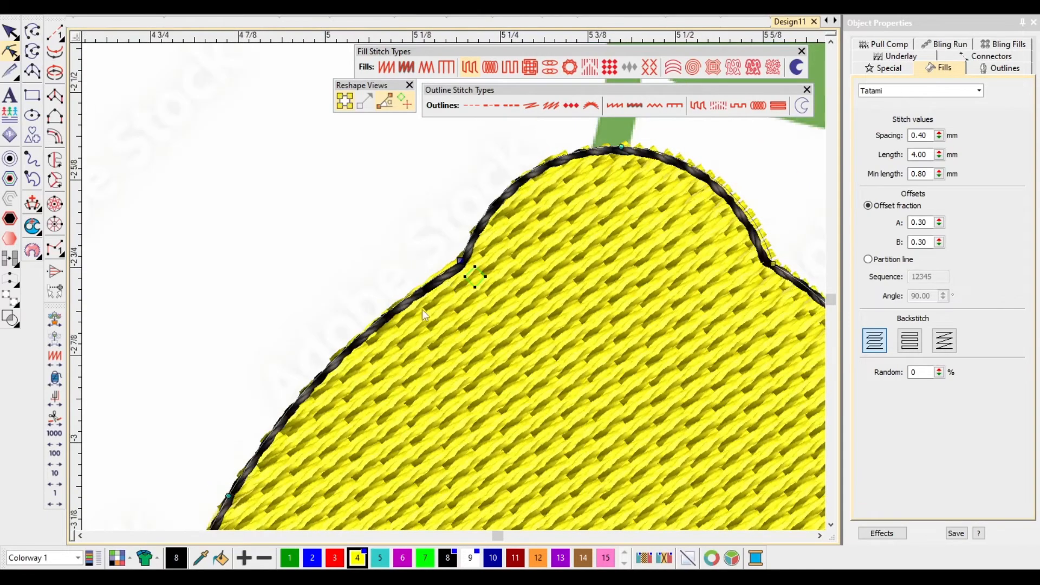
{"action": "scroll", "coordinate": [420, 313], "scroll_direction": "up", "scroll_amount": 2}
{"action": "key", "text": "t"}
{"action": "scroll", "coordinate": [435, 311], "scroll_direction": "down", "scroll_amount": 3}
{"action": "scroll", "coordinate": [437, 314], "scroll_direction": "up", "scroll_amount": 2}
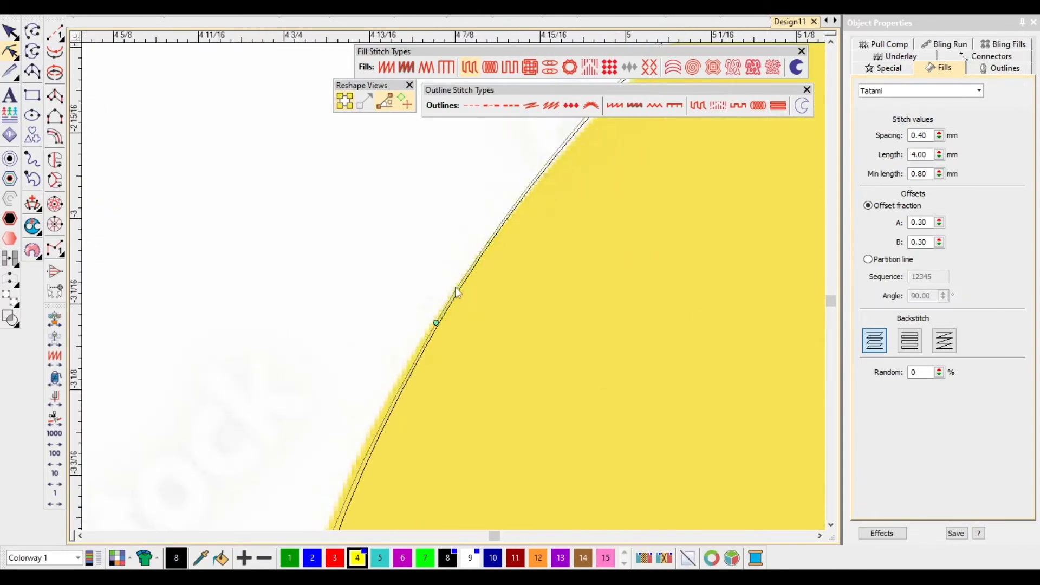
Adjust the fill's curve nodes along the lemon's left edge so the fill follows the black outline.
{"action": "key", "text": "t"}
{"action": "scroll", "coordinate": [450, 295], "scroll_direction": "down", "scroll_amount": 2}
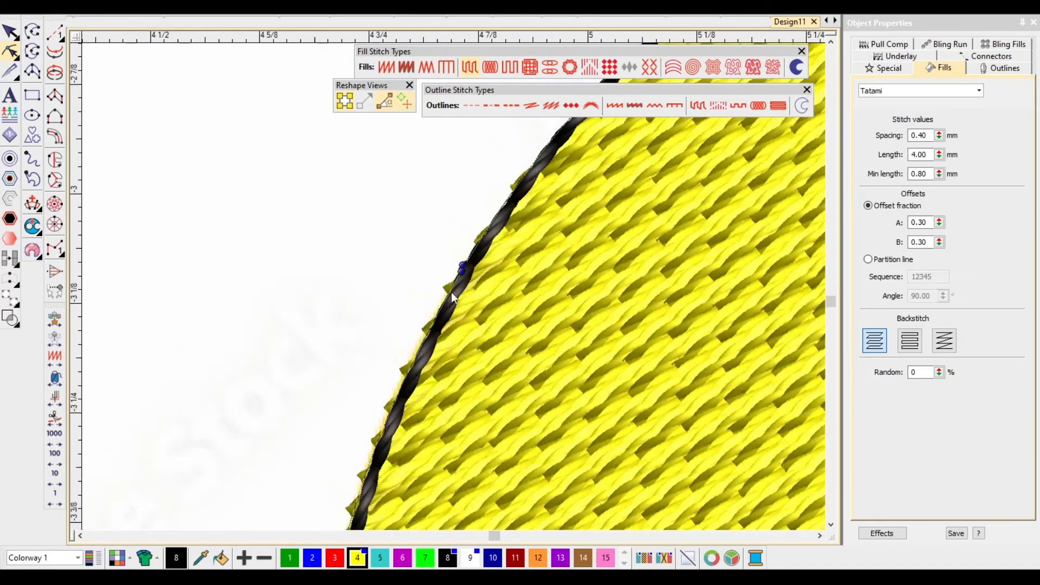
{"action": "scroll", "coordinate": [453, 298], "scroll_direction": "up", "scroll_amount": 1}
{"action": "key", "text": "t"}
{"action": "scroll", "coordinate": [458, 309], "scroll_direction": "up", "scroll_amount": 1}
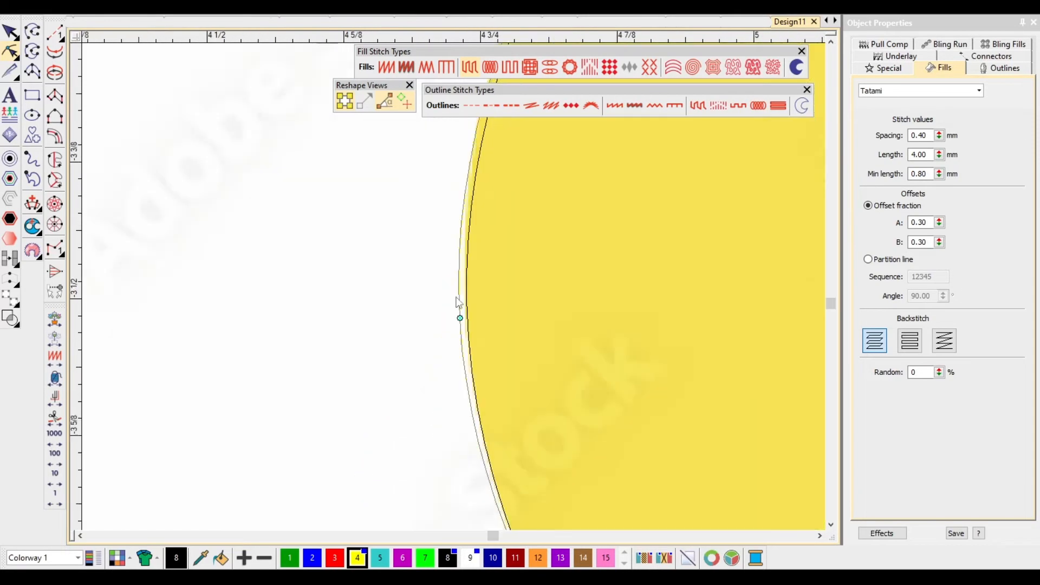
{"action": "key", "text": "t"}
{"action": "left_click_drag", "start_coordinate": [456, 313], "coordinate": [459, 312]}
{"action": "scroll", "coordinate": [459, 315], "scroll_direction": "down", "scroll_amount": 2}
{"action": "scroll", "coordinate": [469, 320], "scroll_direction": "up", "scroll_amount": 1}
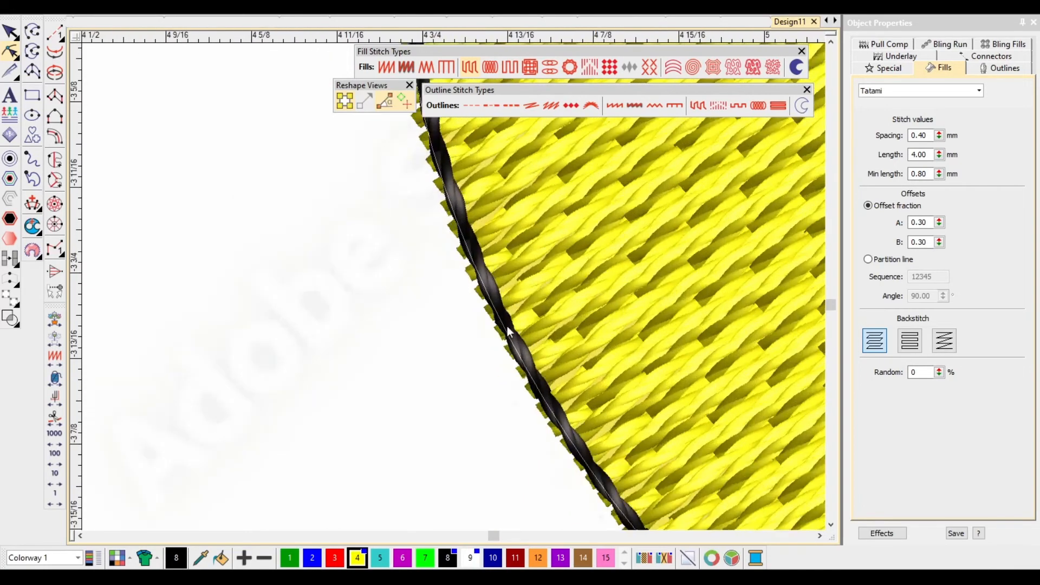
Move the fill's curve node on the left side of the bottom nub outward to the black outline.
{"action": "scroll", "coordinate": [477, 319], "scroll_direction": "down", "scroll_amount": 1}
{"action": "scroll", "coordinate": [476, 315], "scroll_direction": "down", "scroll_amount": 1}
{"action": "scroll", "coordinate": [477, 311], "scroll_direction": "up", "scroll_amount": 4}
{"action": "key", "text": "t"}
{"action": "scroll", "coordinate": [475, 303], "scroll_direction": "down", "scroll_amount": 3}
{"action": "scroll", "coordinate": [481, 302], "scroll_direction": "up", "scroll_amount": 3}
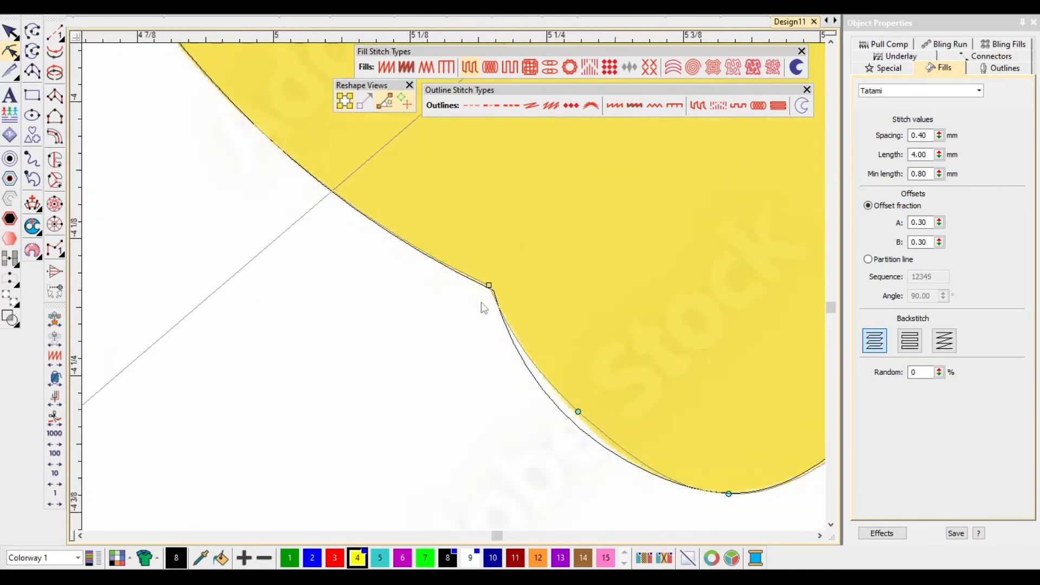
{"action": "scroll", "coordinate": [544, 393], "scroll_direction": "down", "scroll_amount": 1}
{"action": "key", "text": "t"}
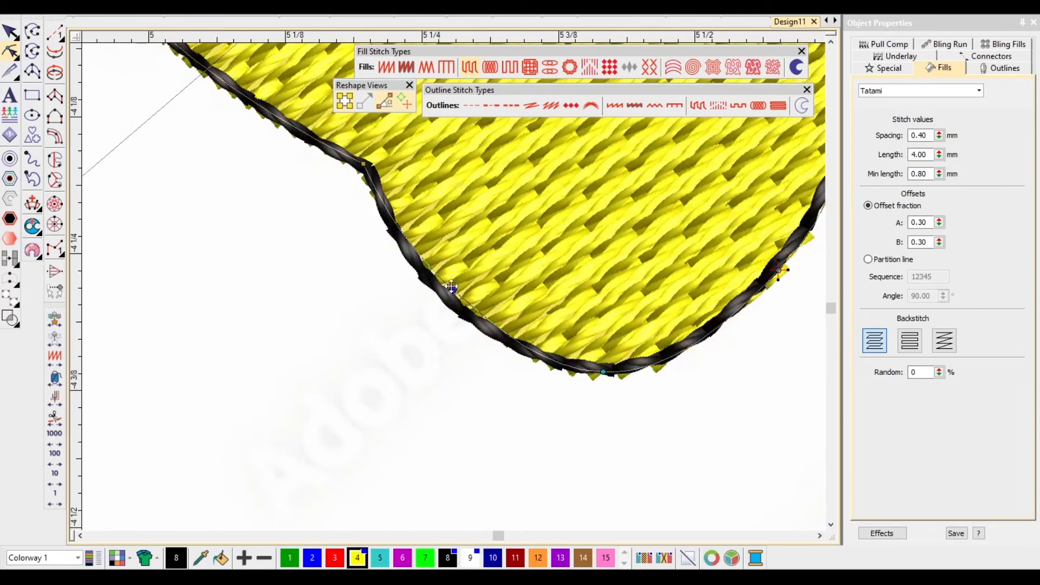
{"action": "left_click_drag", "start_coordinate": [443, 297], "coordinate": [441, 298]}
{"action": "scroll", "coordinate": [442, 297], "scroll_direction": "down", "scroll_amount": 1}
{"action": "scroll", "coordinate": [470, 285], "scroll_direction": "up", "scroll_amount": 1}
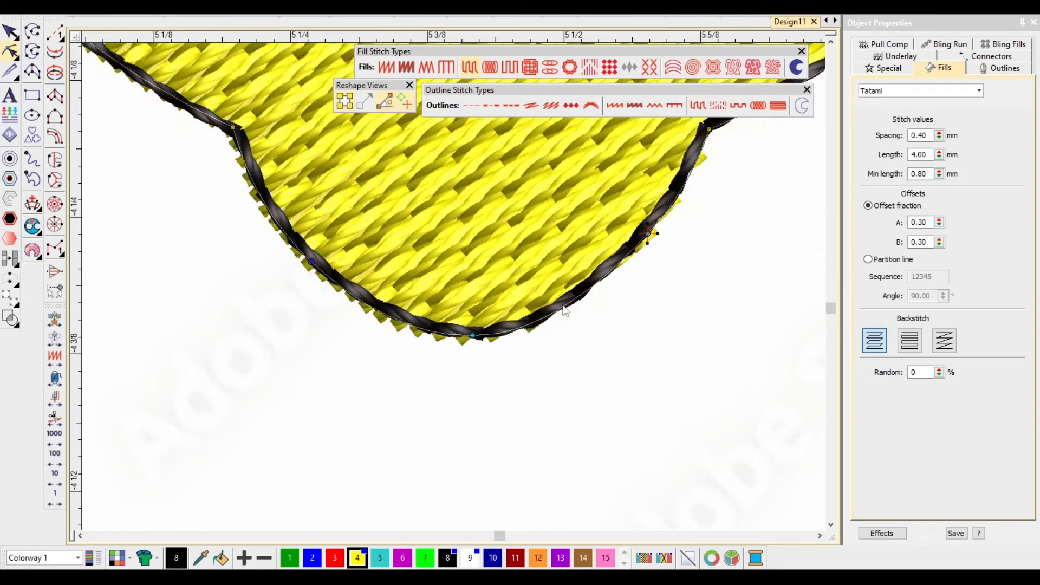
Nudge the fill's end point on the right side of the bottom nub and finish reshaping.
{"action": "scroll", "coordinate": [565, 307], "scroll_direction": "down", "scroll_amount": 1}
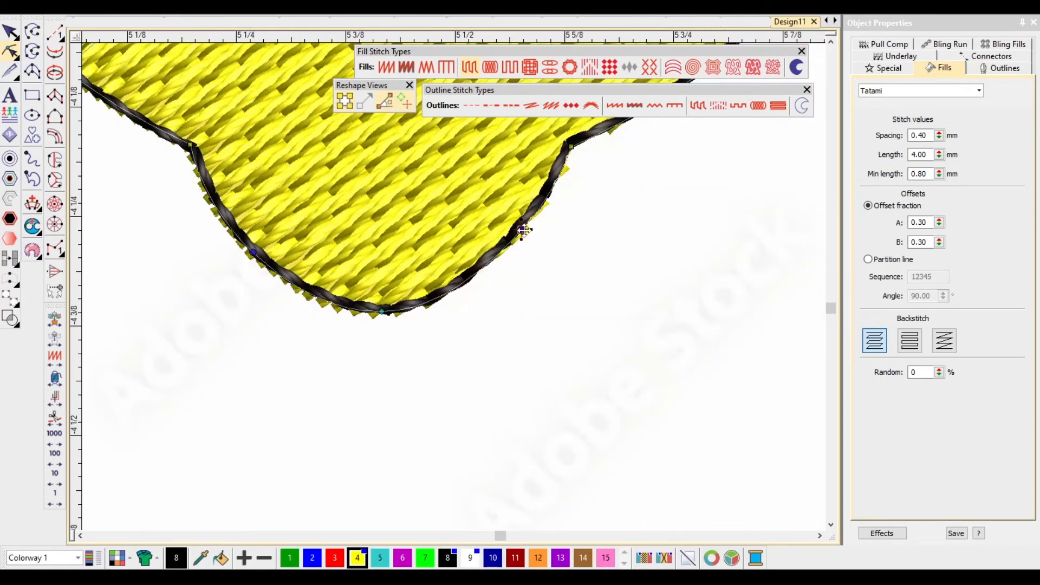
{"action": "left_click_drag", "start_coordinate": [526, 230], "coordinate": [520, 233]}
{"action": "scroll", "coordinate": [518, 229], "scroll_direction": "down", "scroll_amount": 2}
{"action": "key", "text": "Escape"}
{"action": "scroll", "coordinate": [453, 283], "scroll_direction": "down", "scroll_amount": 1}
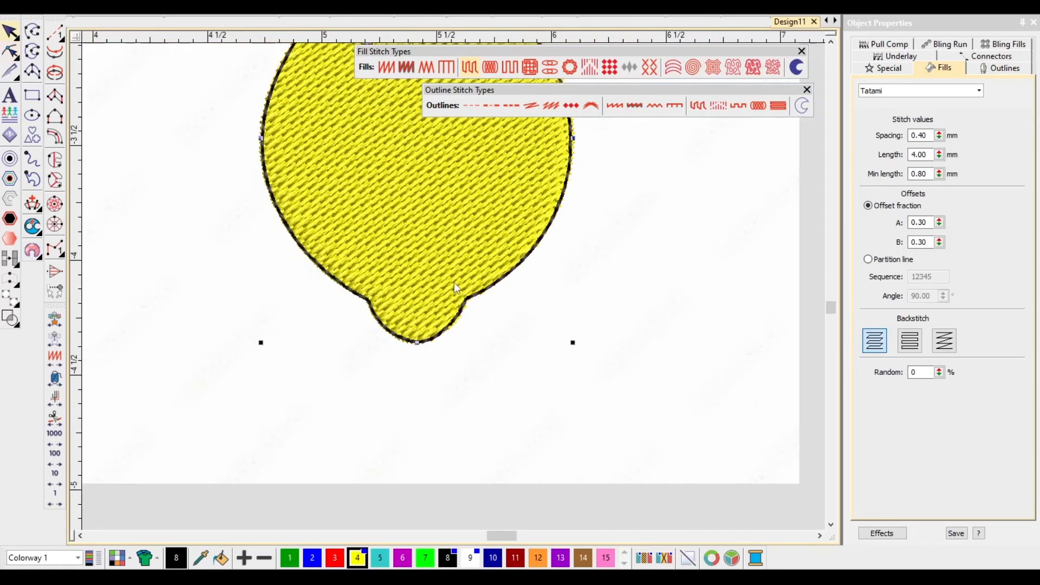
Select the yellow lemon fill, hide the backdrop artwork and set the Tatami stitch spacing to 1.54 mm.
{"action": "left_click", "coordinate": [578, 272]}
{"action": "scroll", "coordinate": [578, 272], "scroll_direction": "down", "scroll_amount": 2}
{"action": "left_click", "coordinate": [451, 248]}
{"action": "scroll", "coordinate": [450, 248], "scroll_direction": "up", "scroll_amount": 3}
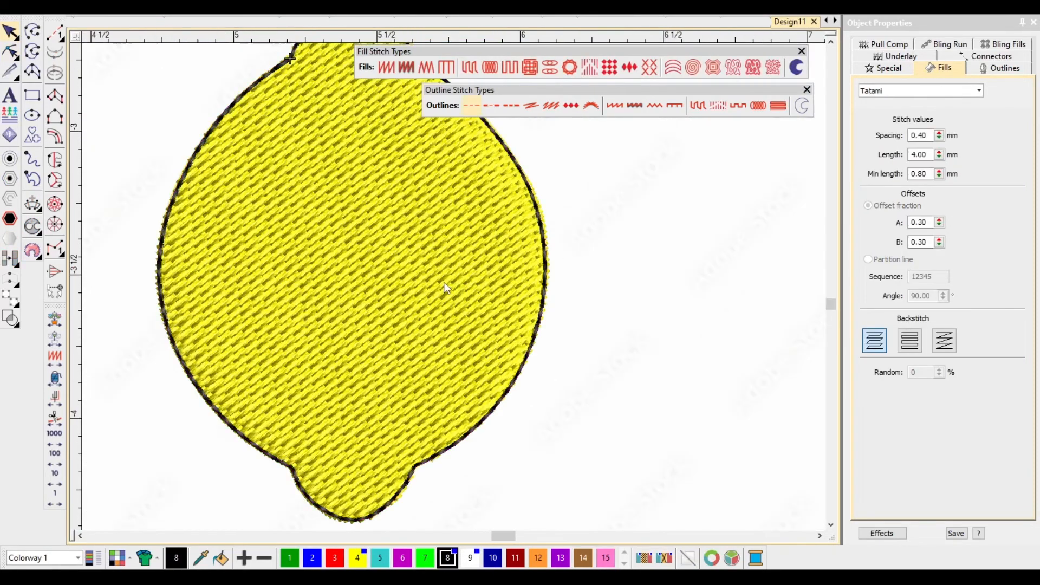
{"action": "scroll", "coordinate": [451, 285], "scroll_direction": "down", "scroll_amount": 3}
{"action": "scroll", "coordinate": [451, 285], "scroll_direction": "down", "scroll_amount": 2}
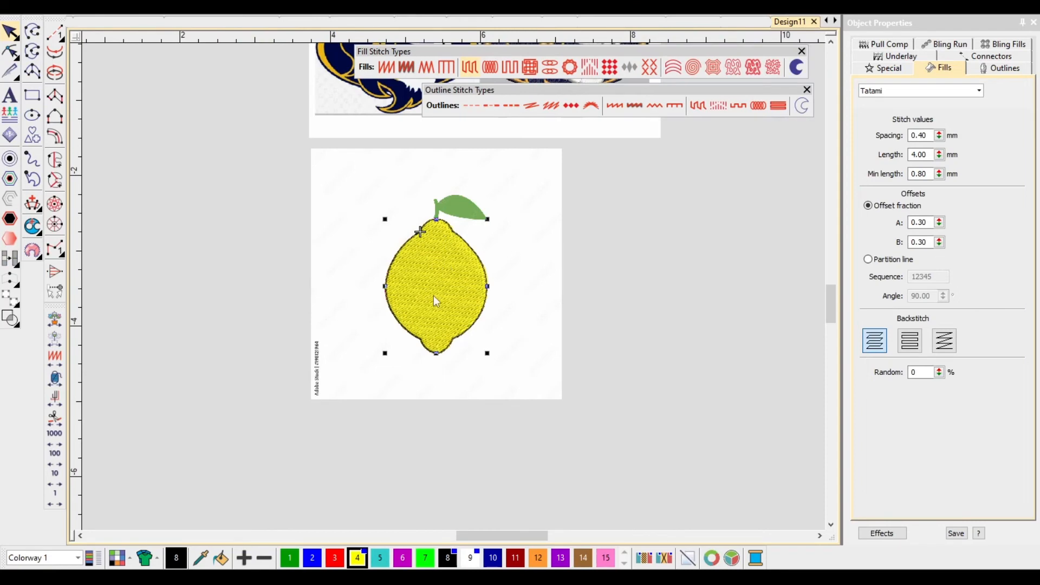
{"action": "scroll", "coordinate": [433, 295], "scroll_direction": "up", "scroll_amount": 3}
{"action": "left_click_drag", "start_coordinate": [939, 135], "coordinate": [881, 157]}
{"action": "left_click_drag", "start_coordinate": [940, 136], "coordinate": [881, 76]}
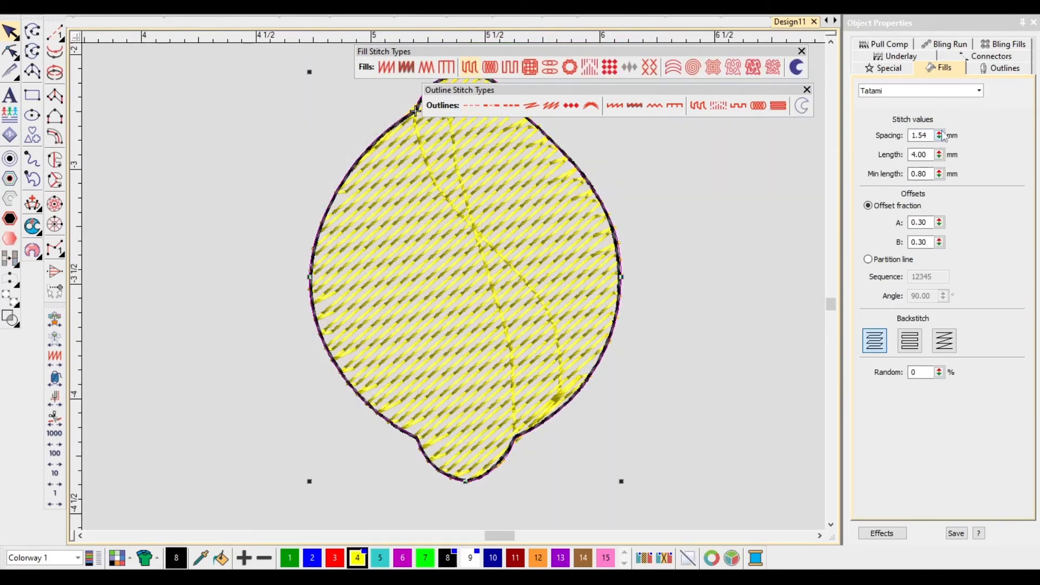
Tighten the lemon fill's Tatami stitch spacing to 0.57 mm.
{"action": "left_click_drag", "start_coordinate": [940, 135], "coordinate": [878, 154]}
{"action": "left_click_drag", "start_coordinate": [940, 134], "coordinate": [878, 113]}
{"action": "left_click_drag", "start_coordinate": [941, 134], "coordinate": [877, 196]}
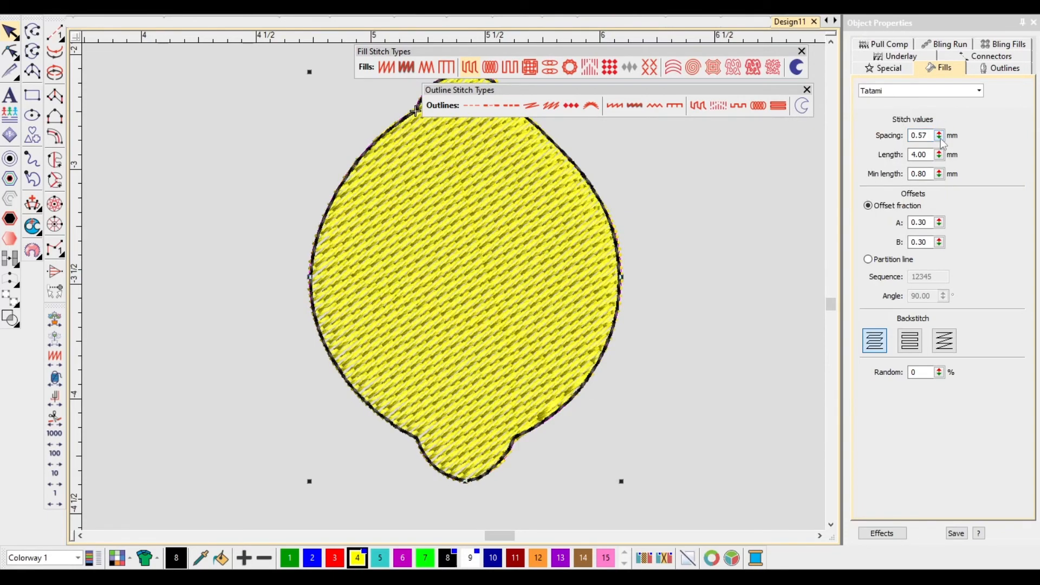
Set the lemon fill's Tatami spacing to 1.42 mm and its stitch length to 3.90 mm.
{"action": "left_click_drag", "start_coordinate": [941, 133], "coordinate": [878, 124]}
{"action": "left_click_drag", "start_coordinate": [941, 155], "coordinate": [881, 239]}
{"action": "left_click_drag", "start_coordinate": [939, 155], "coordinate": [879, 193]}
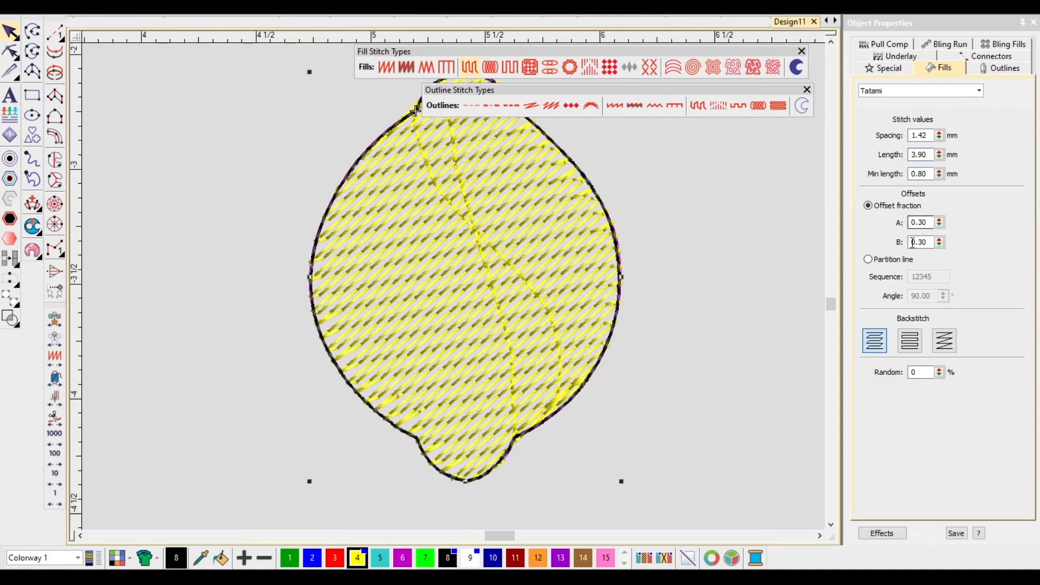
Examine the needle penetration pattern of the lemon's Tatami fill with realistic stitch rendering off, comparing it with the offset fraction settings.
{"action": "scroll", "coordinate": [493, 255], "scroll_direction": "up", "scroll_amount": 3}
{"action": "key", "text": "t"}
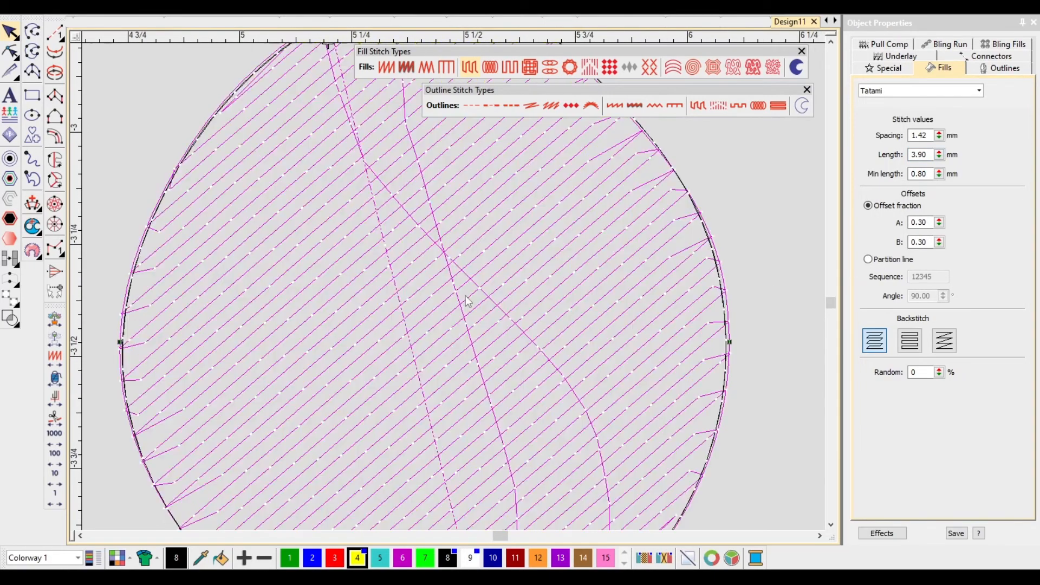
{"action": "scroll", "coordinate": [462, 296], "scroll_direction": "down", "scroll_amount": 2}
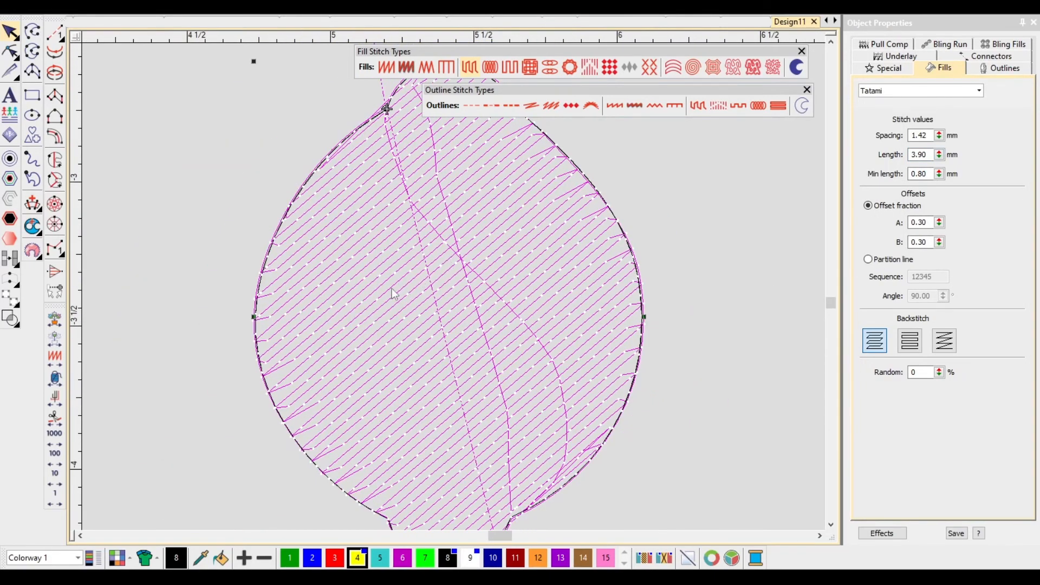
{"action": "scroll", "coordinate": [454, 288], "scroll_direction": "up", "scroll_amount": 2}
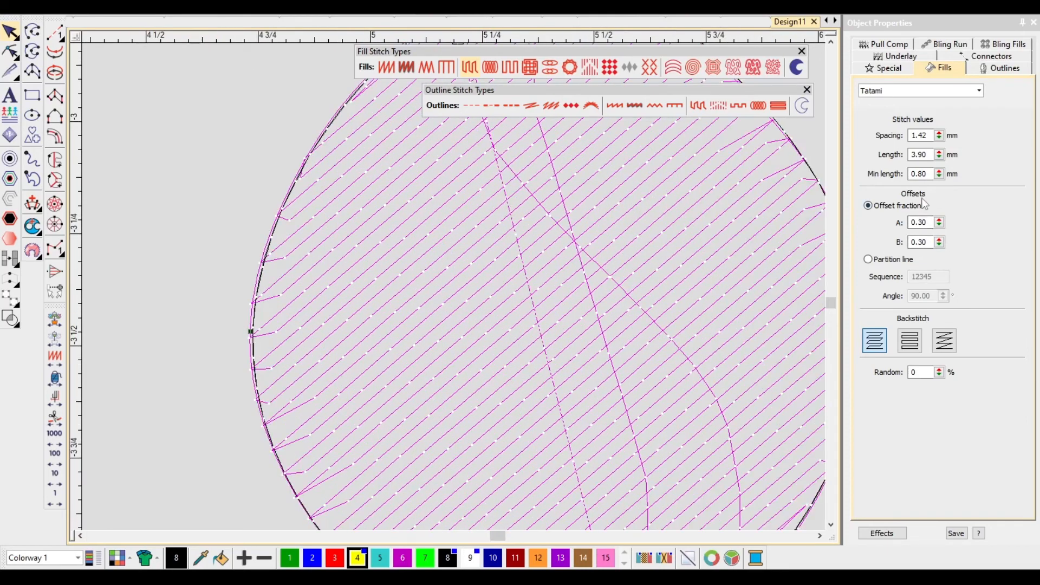
{"action": "scroll", "coordinate": [456, 253], "scroll_direction": "down", "scroll_amount": 2}
{"action": "scroll", "coordinate": [442, 260], "scroll_direction": "up", "scroll_amount": 2}
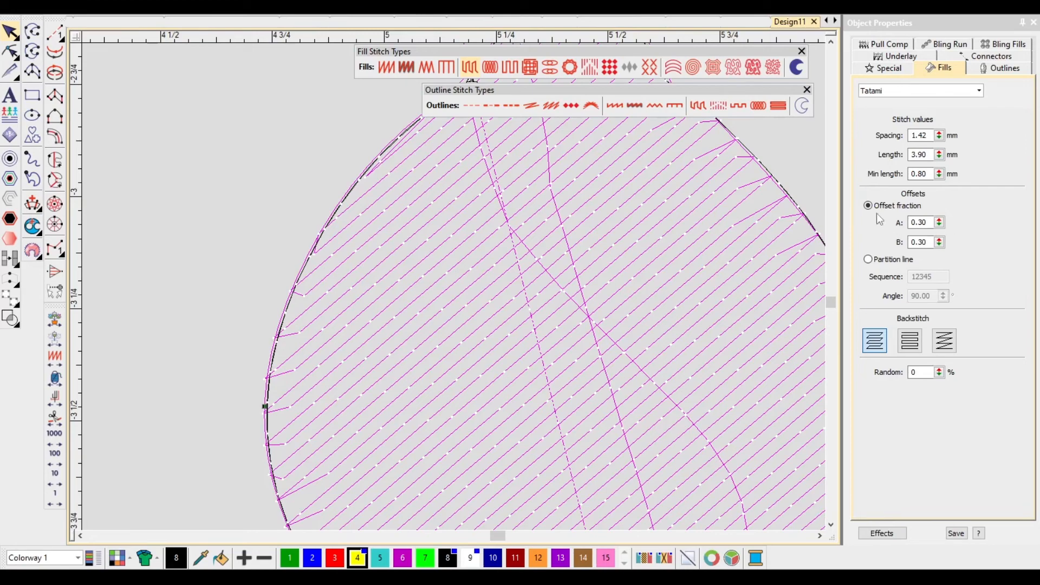
{"action": "key", "text": "t"}
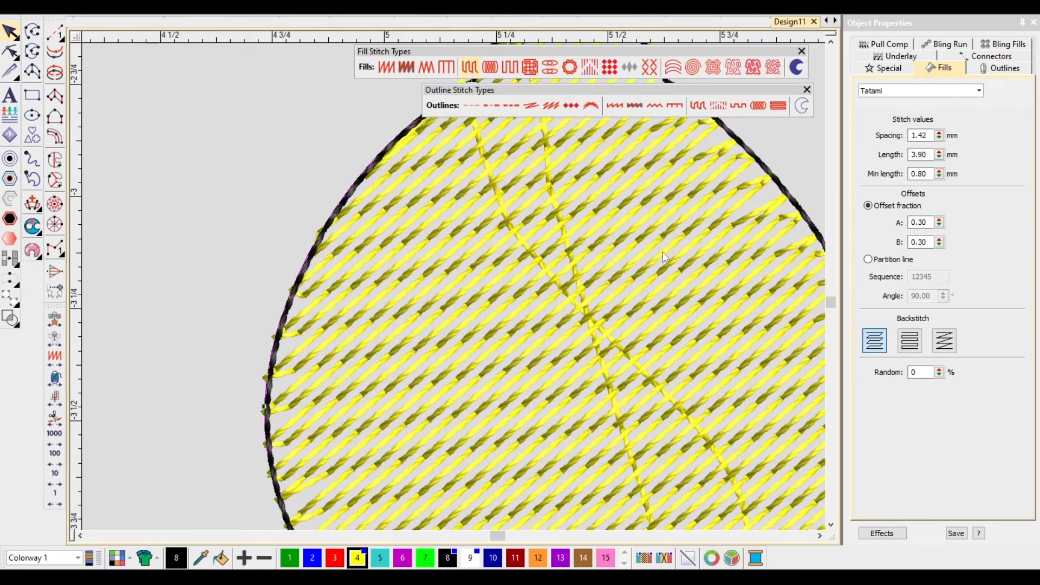
Switch the fill's offsets from Offset fraction to Partition line and inspect the penetration pattern without realistic rendering.
{"action": "left_click", "coordinate": [869, 260]}
{"action": "key", "text": "t"}
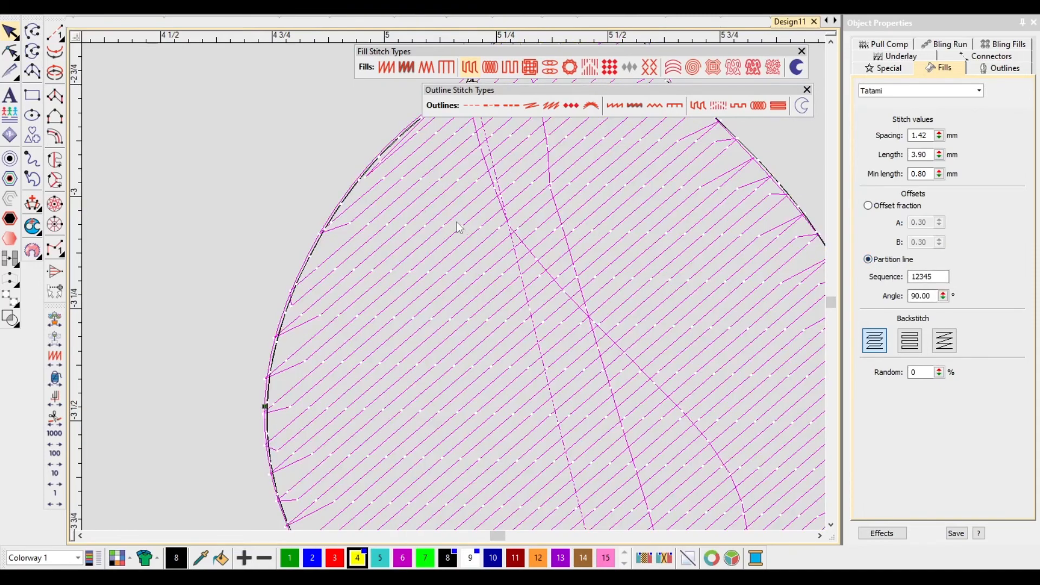
{"action": "scroll", "coordinate": [459, 288], "scroll_direction": "down", "scroll_amount": 3}
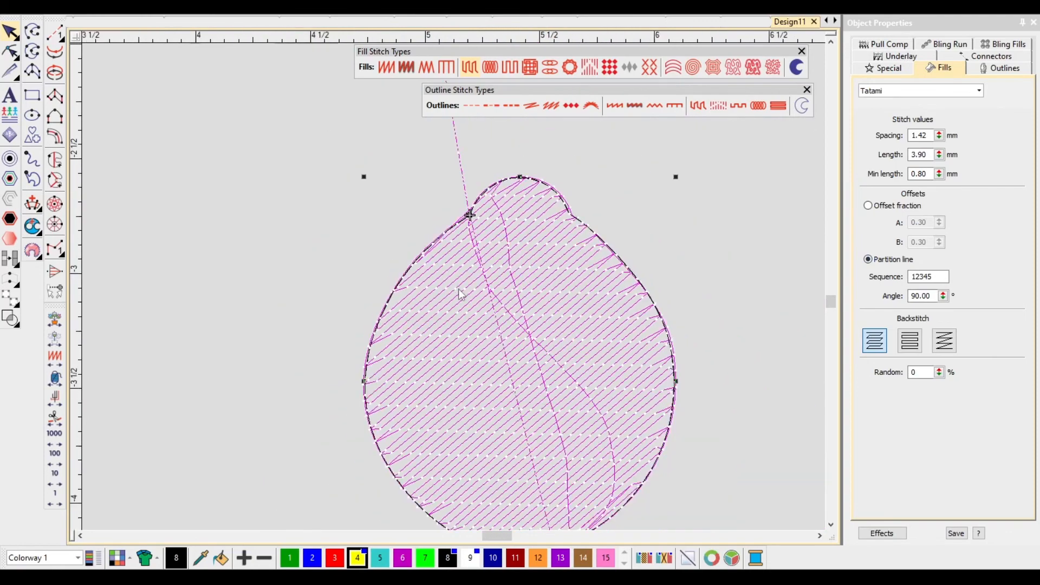
Rotate the lemon fill's stitch angle line until the stitches run nearly horizontal, and finish reshaping.
{"action": "scroll", "coordinate": [458, 288], "scroll_direction": "up", "scroll_amount": 2}
{"action": "key", "text": "h"}
{"action": "scroll", "coordinate": [454, 293], "scroll_direction": "down", "scroll_amount": 2}
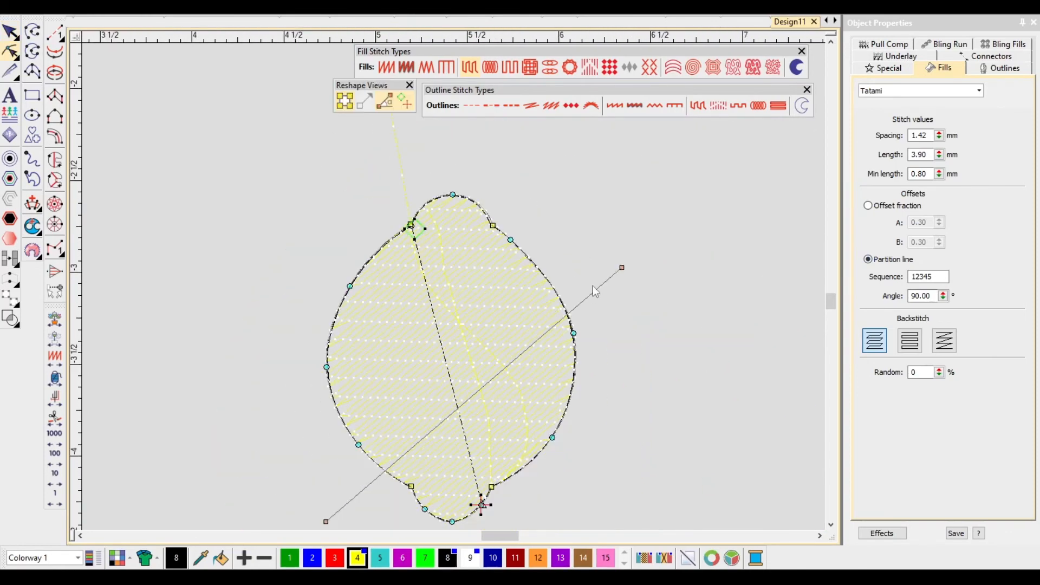
{"action": "left_click_drag", "start_coordinate": [662, 288], "coordinate": [591, 398]}
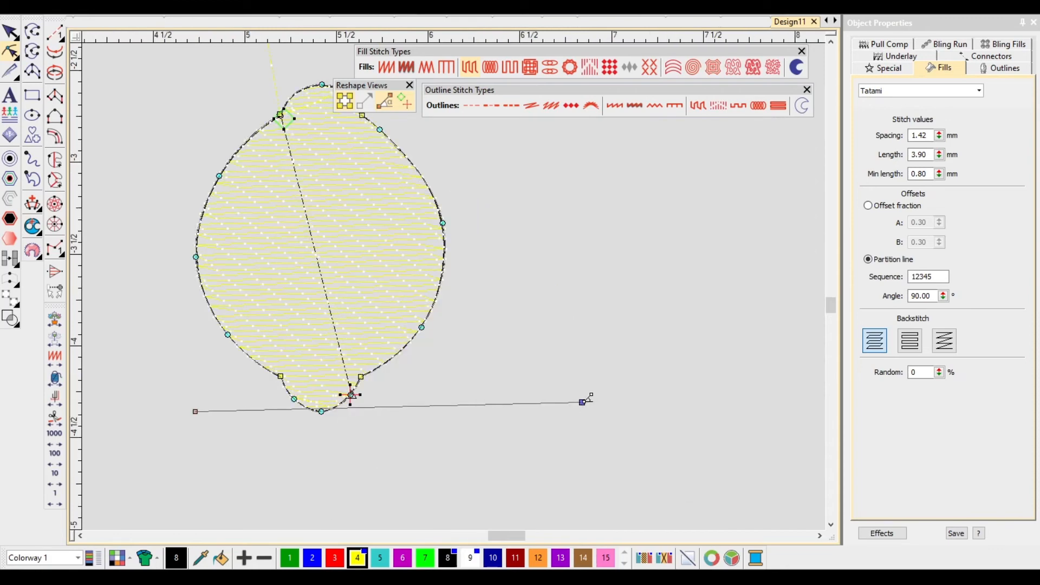
{"action": "key", "text": "Escape"}
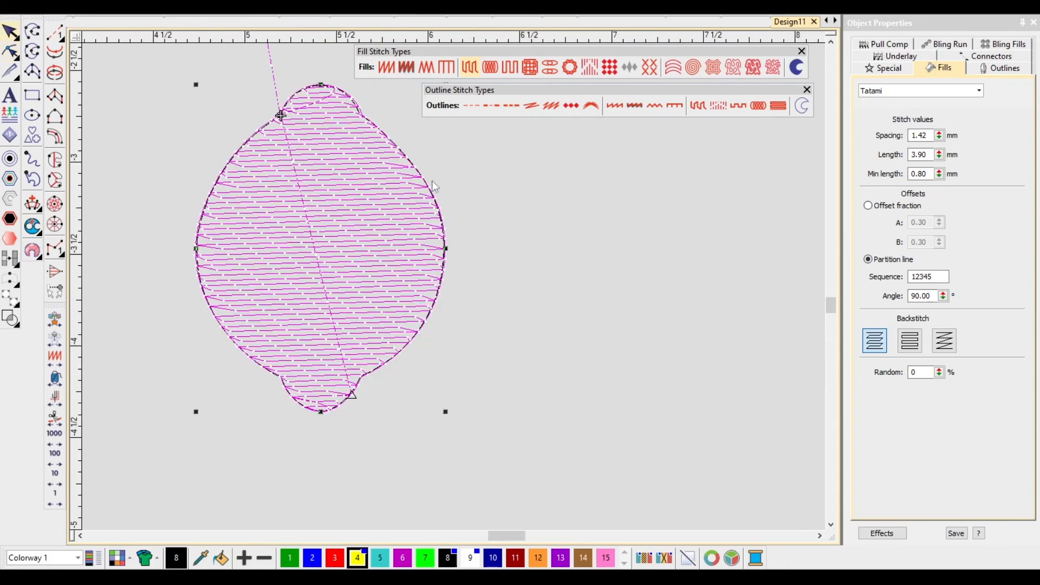
Examine how the needle penetrations of the lemon's Tatami fill are distributed across rows with Partition line sequence 12345, with realistic rendering off.
{"action": "scroll", "coordinate": [375, 182], "scroll_direction": "up", "scroll_amount": 2}
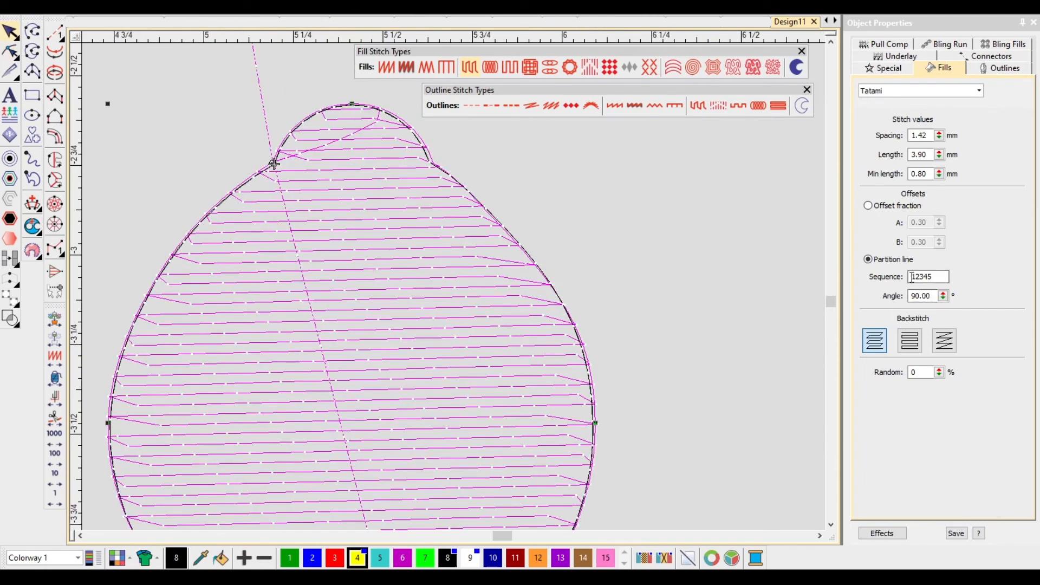
{"action": "scroll", "coordinate": [455, 291], "scroll_direction": "up", "scroll_amount": 3}
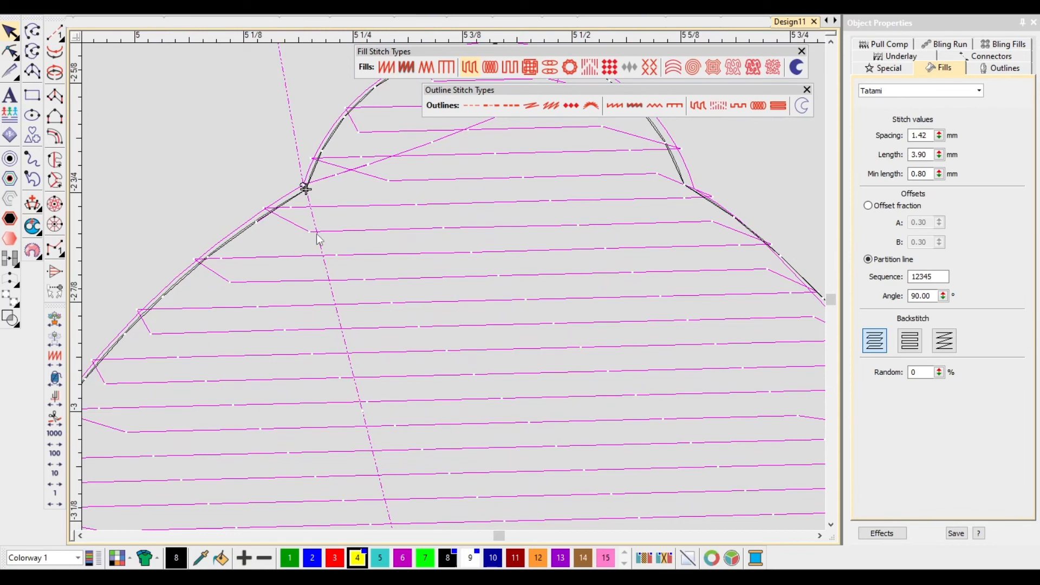
{"action": "scroll", "coordinate": [316, 238], "scroll_direction": "down", "scroll_amount": 2}
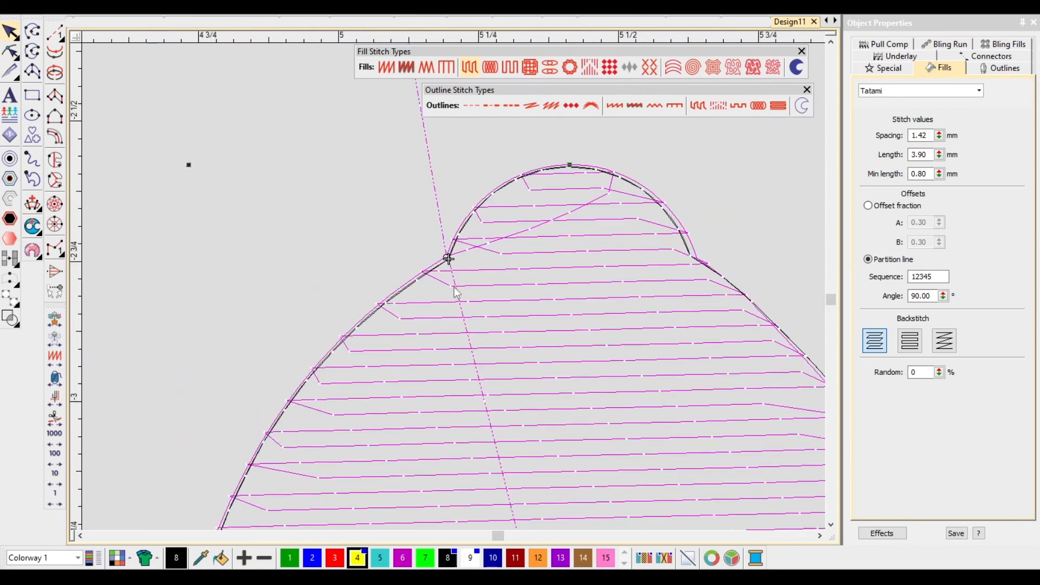
{"action": "scroll", "coordinate": [454, 282], "scroll_direction": "up", "scroll_amount": 4}
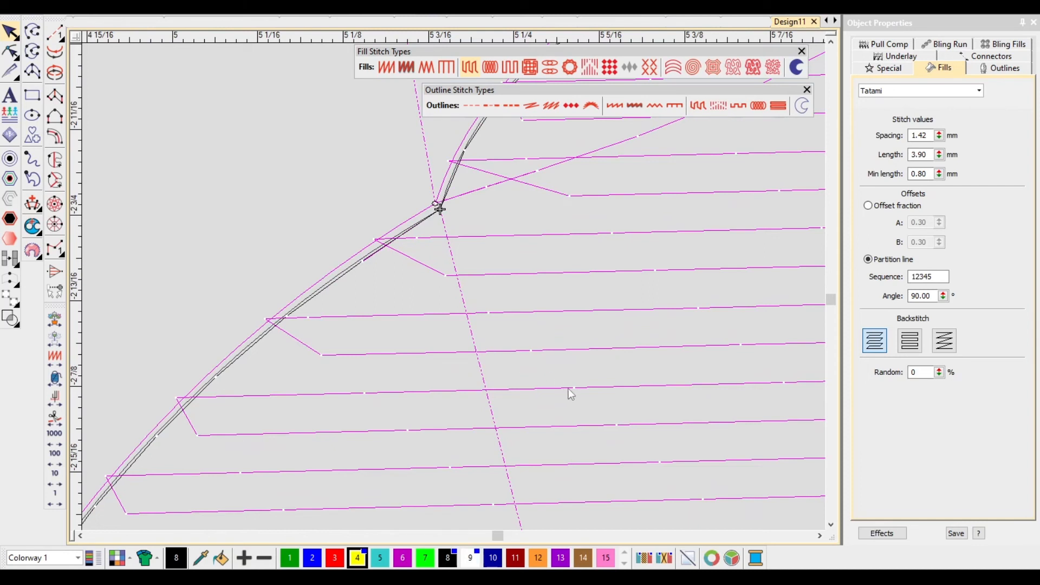
{"action": "scroll", "coordinate": [617, 436], "scroll_direction": "down", "scroll_amount": 1}
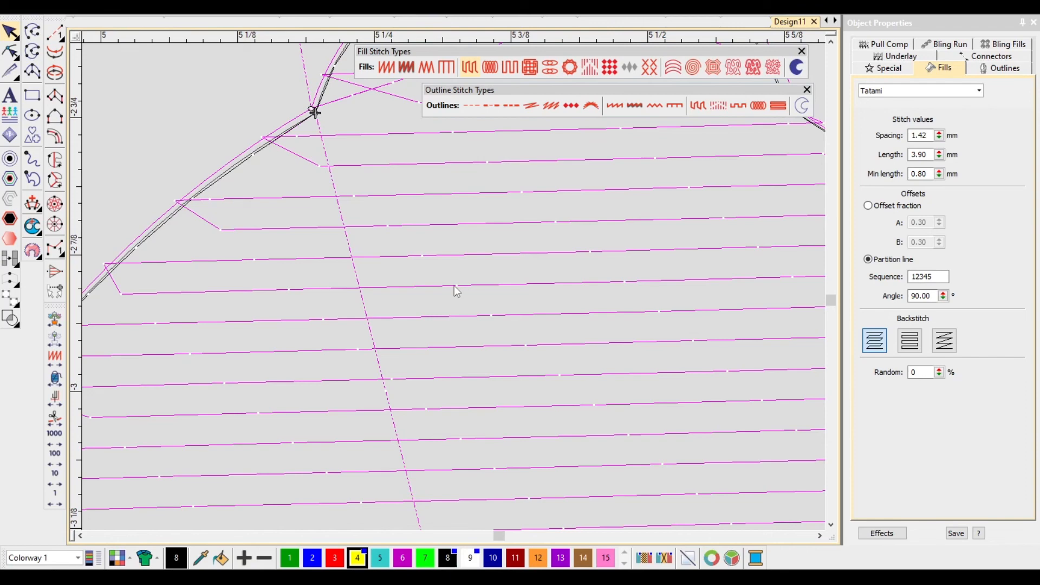
{"action": "scroll", "coordinate": [455, 291], "scroll_direction": "down", "scroll_amount": 1}
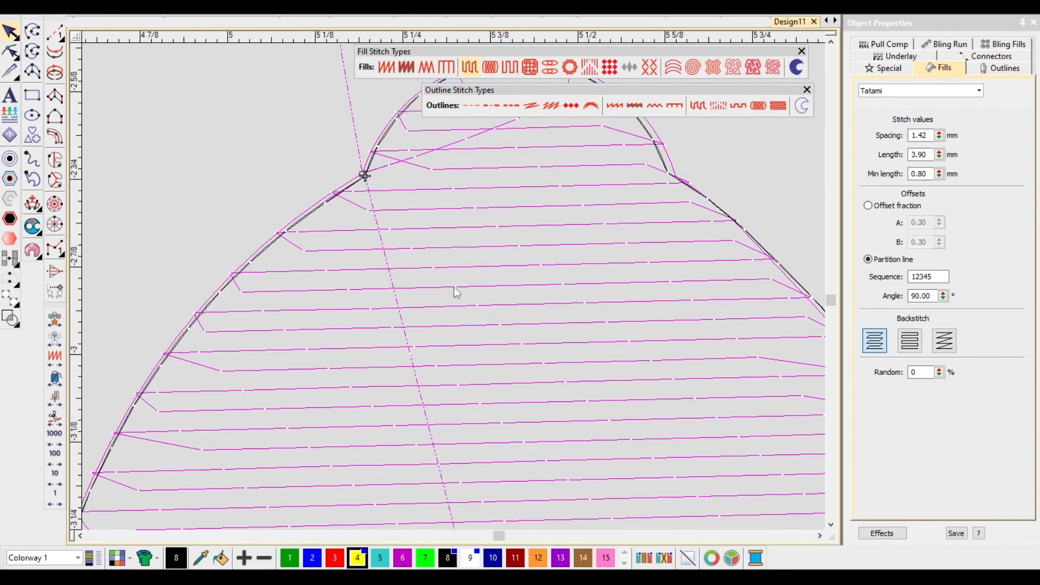
{"action": "scroll", "coordinate": [456, 292], "scroll_direction": "up", "scroll_amount": 1}
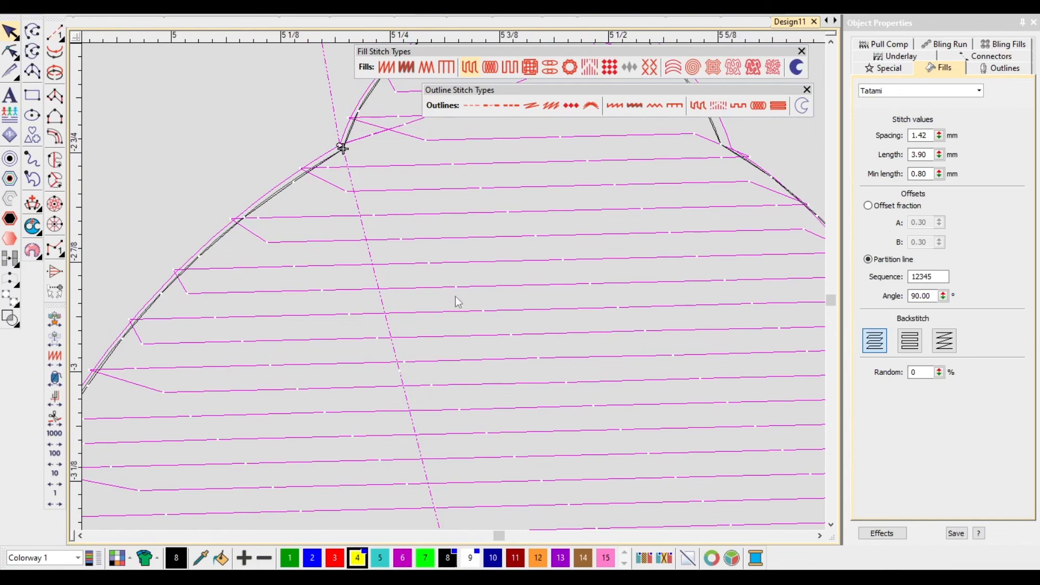
{"action": "scroll", "coordinate": [456, 295], "scroll_direction": "down", "scroll_amount": 3}
{"action": "scroll", "coordinate": [491, 325], "scroll_direction": "down", "scroll_amount": 3}
{"action": "scroll", "coordinate": [459, 319], "scroll_direction": "up", "scroll_amount": 4}
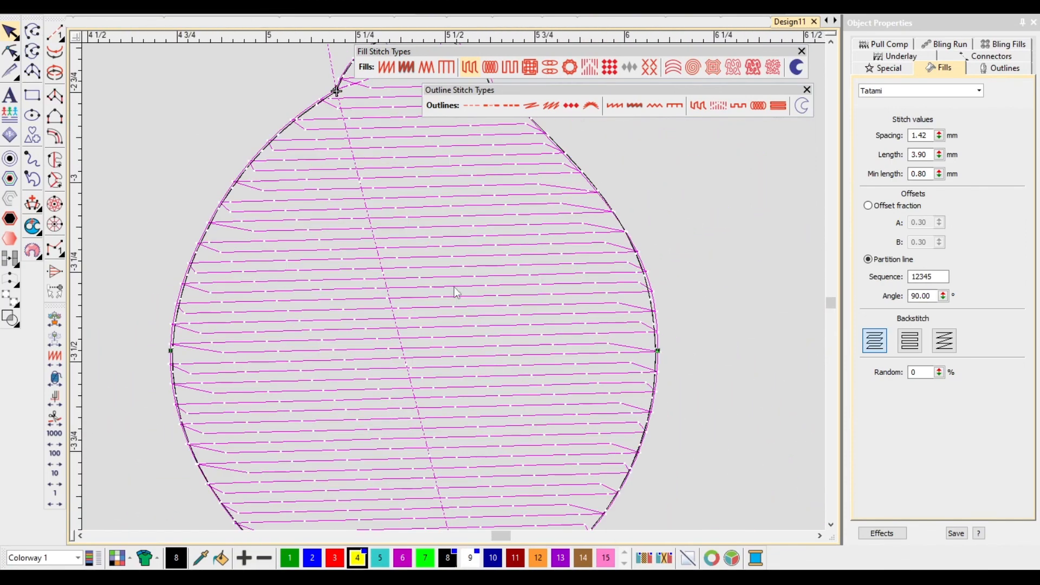
Turn realistic stitch rendering back on, deselect the lemon fill and review the whole lemon with its black outline.
{"action": "key", "text": "t"}
{"action": "scroll", "coordinate": [531, 275], "scroll_direction": "down", "scroll_amount": 3}
{"action": "left_click", "coordinate": [446, 316]}
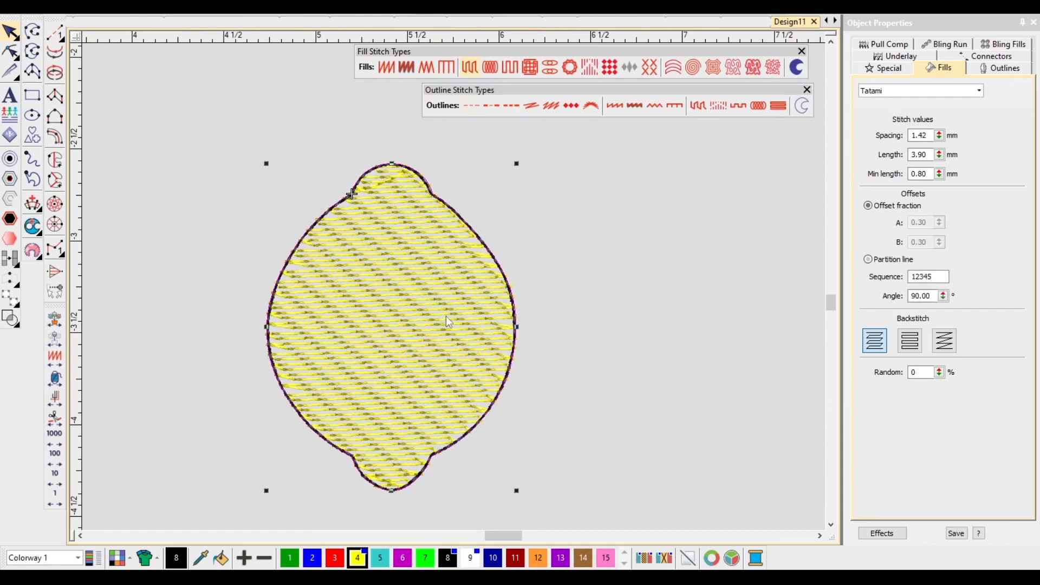
{"action": "scroll", "coordinate": [455, 284], "scroll_direction": "down", "scroll_amount": 3}
{"action": "left_click", "coordinate": [589, 313]}
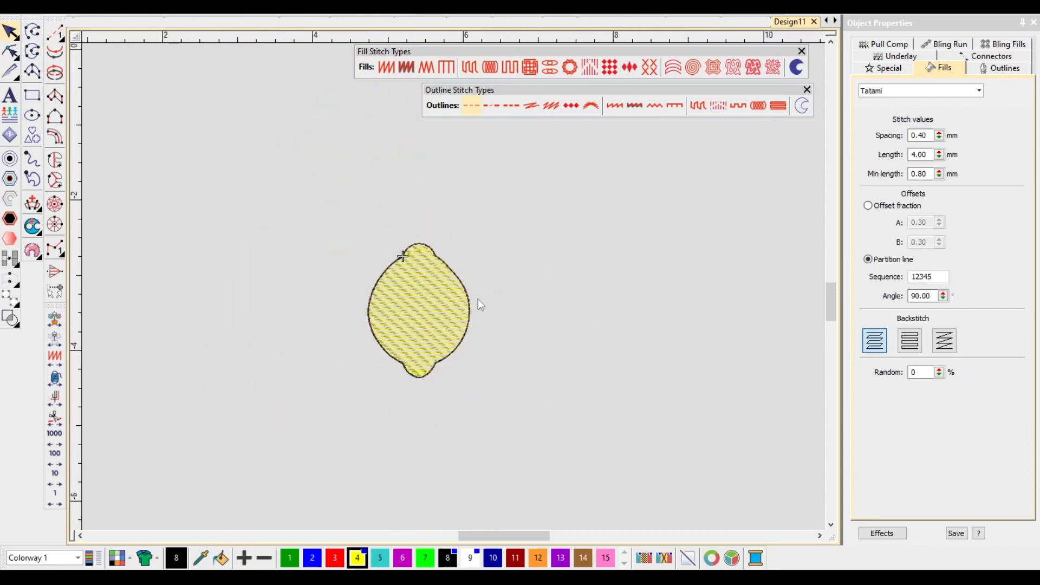
{"action": "scroll", "coordinate": [454, 287], "scroll_direction": "up", "scroll_amount": 3}
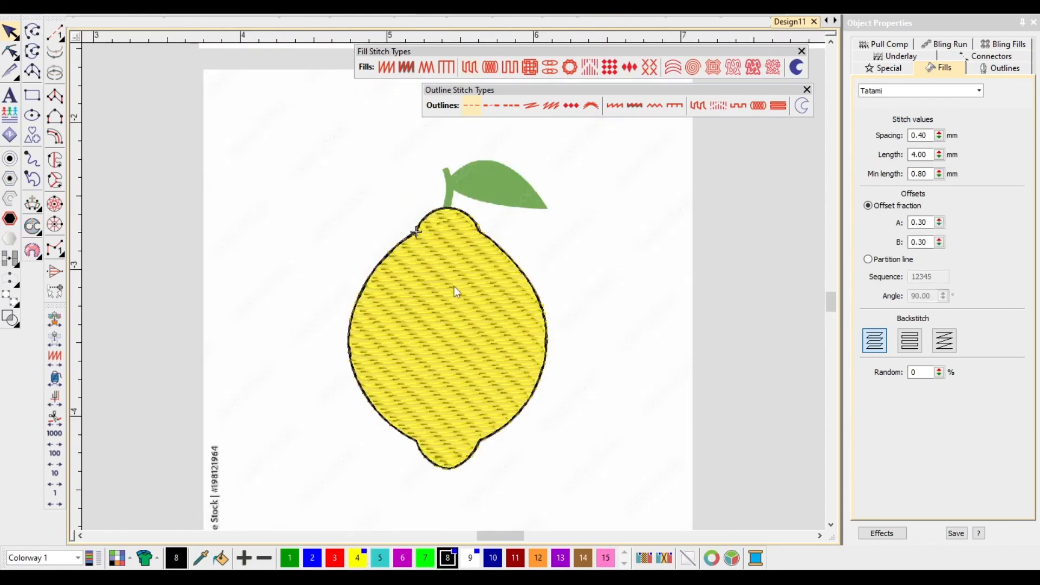
{"action": "scroll", "coordinate": [454, 286], "scroll_direction": "down", "scroll_amount": 3}
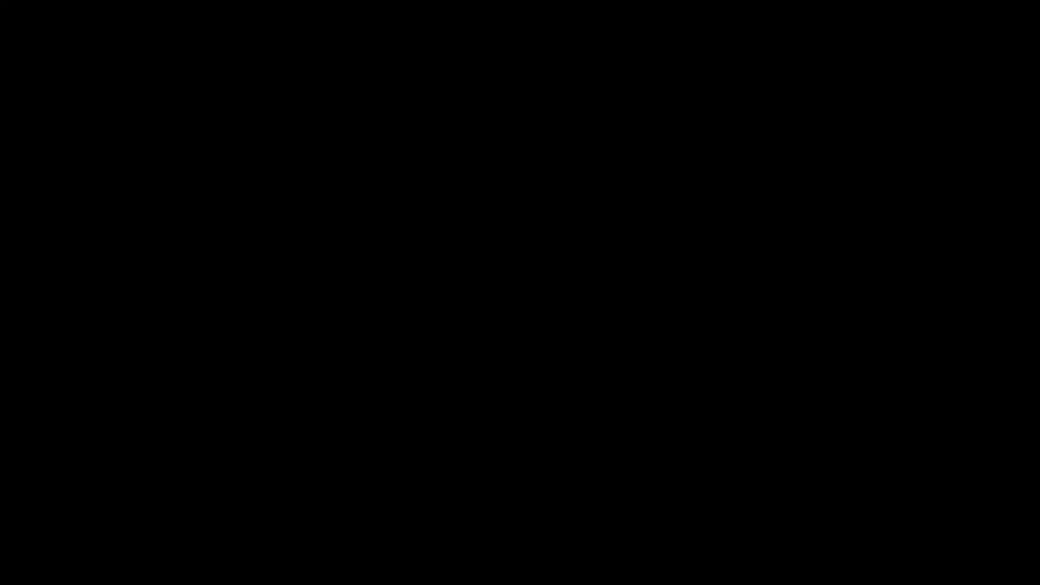